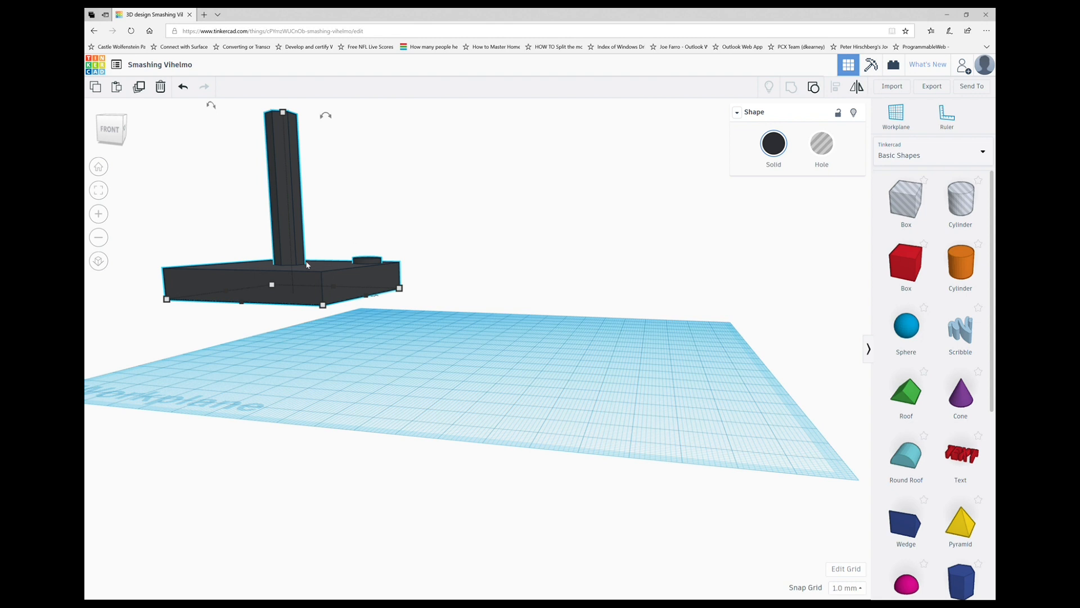
- Examine the empty workplane and the black post-and-base model from several angles and zoom levels
{"action": "mouse_move", "coordinate": [366, 298]}
{"action": "left_click", "coordinate": [430, 313]}
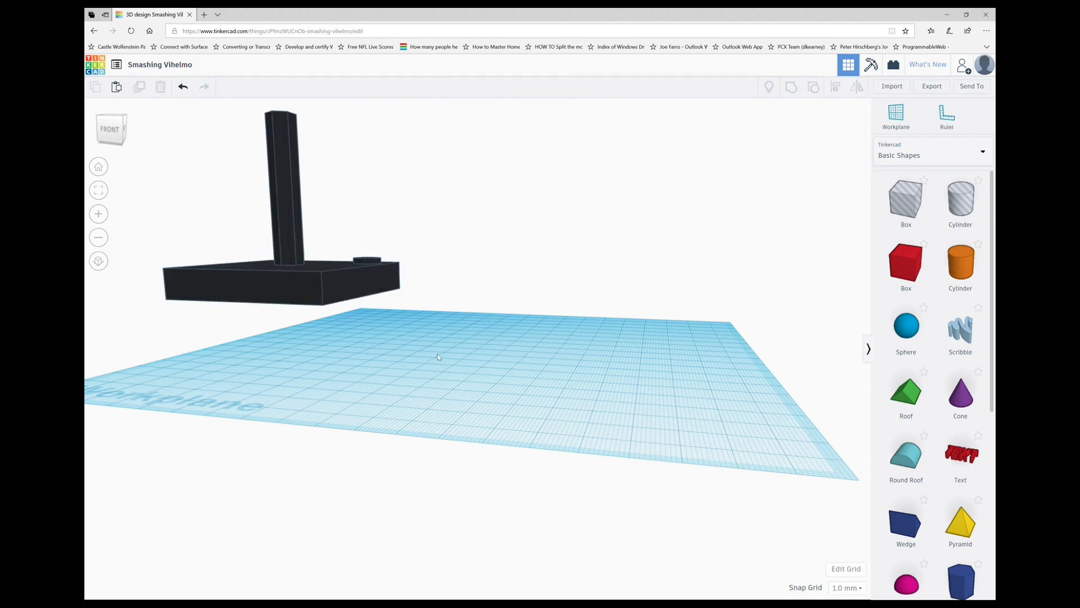
{"action": "scroll", "coordinate": [476, 370], "scroll_direction": "up", "scroll_amount": 3}
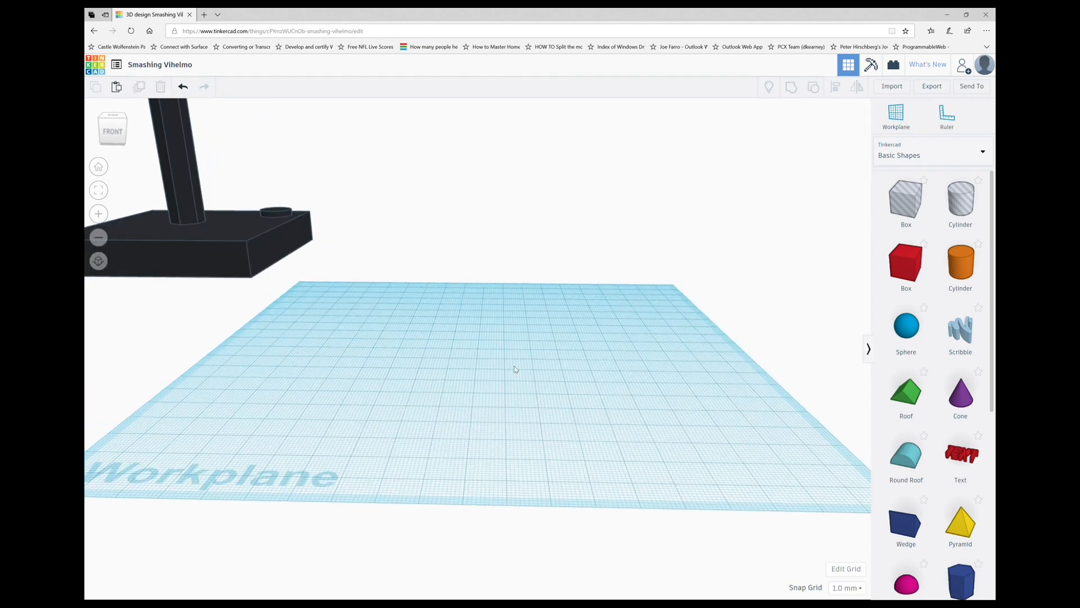
{"action": "right_click_drag", "start_coordinate": [497, 359], "coordinate": [494, 403]}
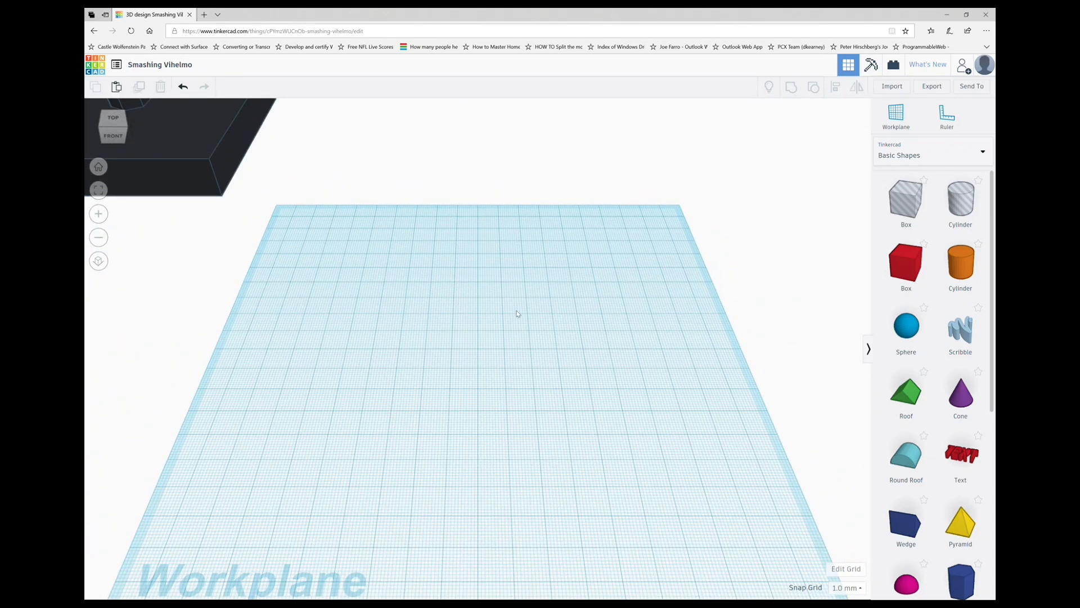
{"action": "left_click", "coordinate": [100, 237]}
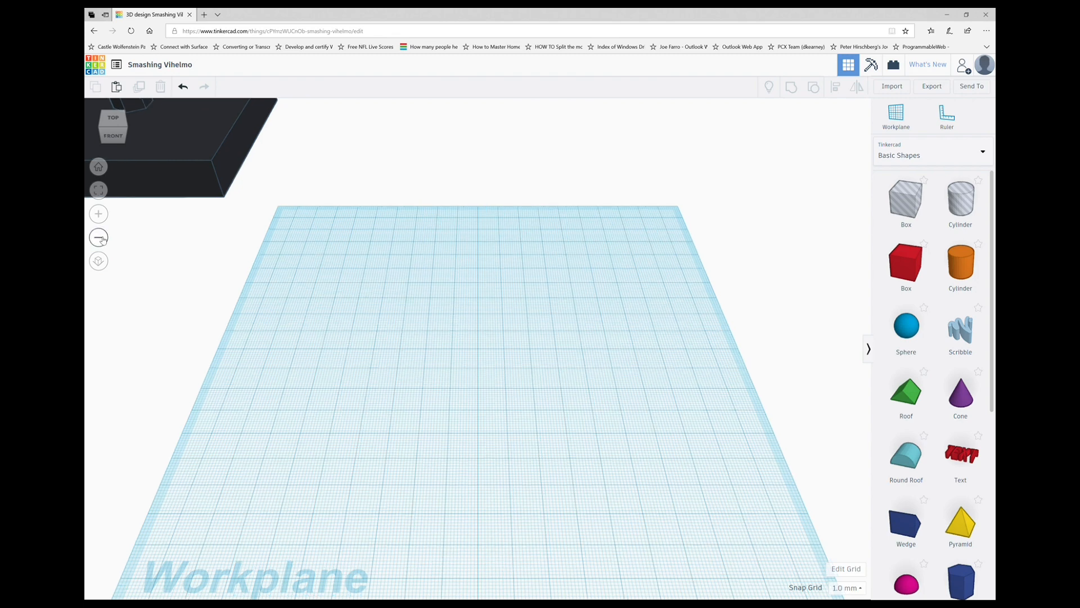
{"action": "left_click", "coordinate": [99, 238]}
{"action": "left_click", "coordinate": [99, 237]}
{"action": "left_click", "coordinate": [99, 214]}
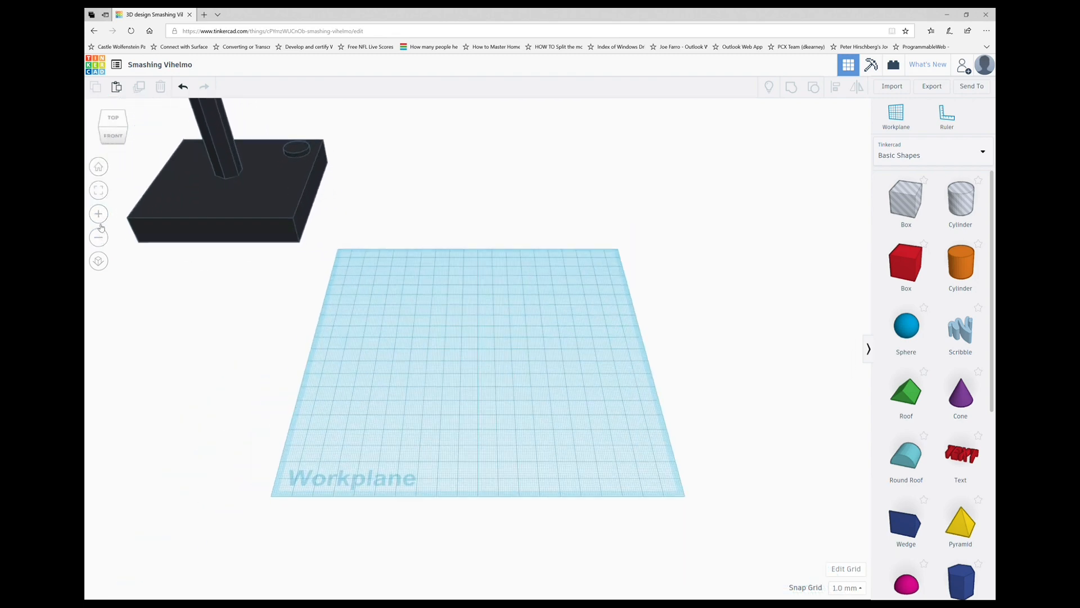
{"action": "scroll", "coordinate": [341, 293], "scroll_direction": "down", "scroll_amount": 3}
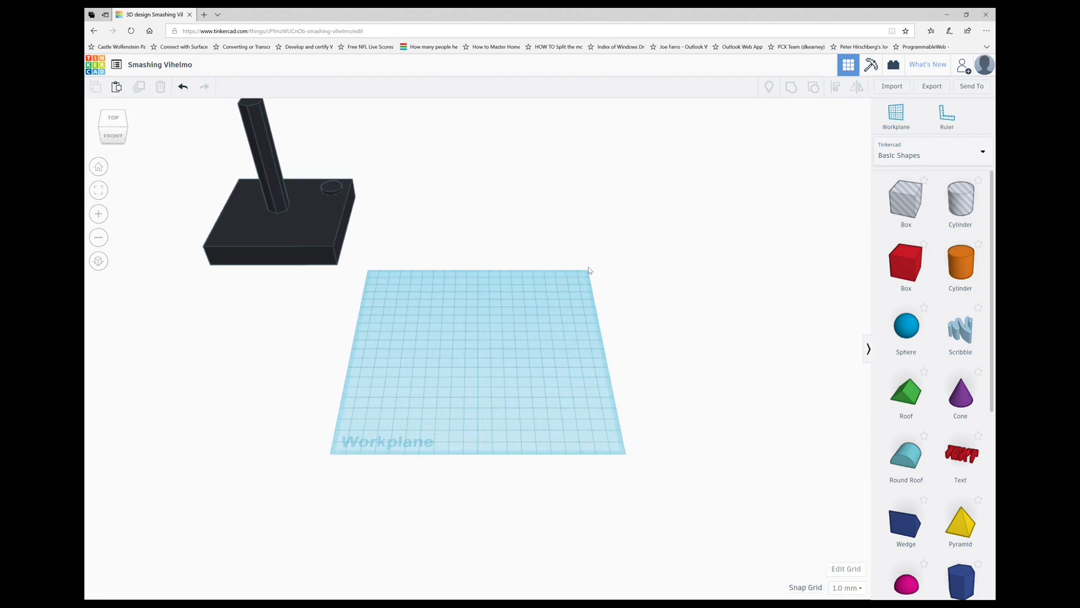
{"action": "left_click", "coordinate": [99, 213]}
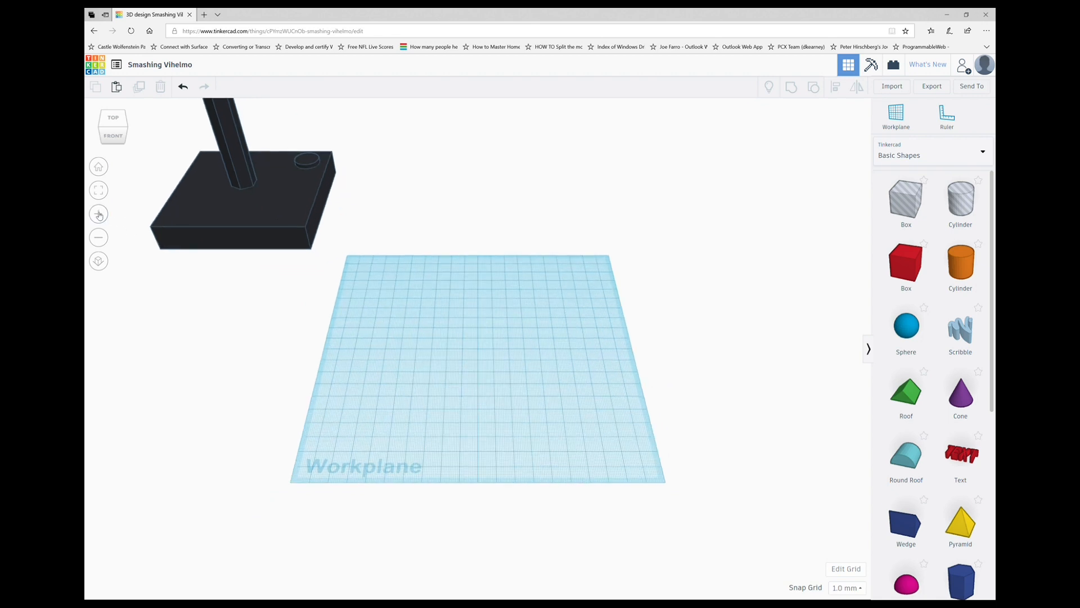
{"action": "left_click", "coordinate": [99, 214]}
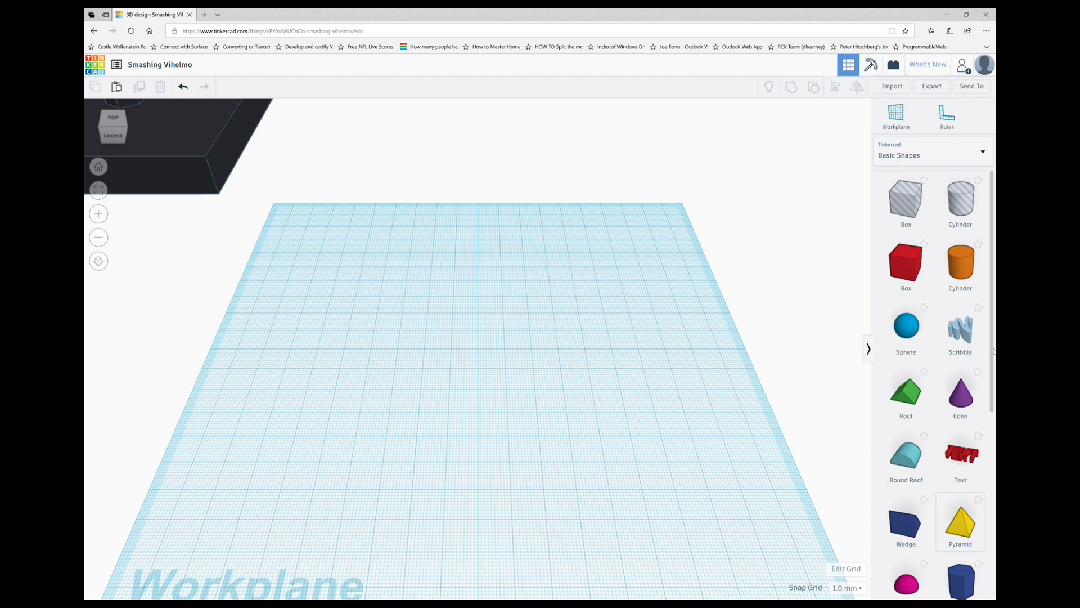
- Place a solid red box from the Basic Shapes on the workplane
{"action": "left_click", "coordinate": [982, 157]}
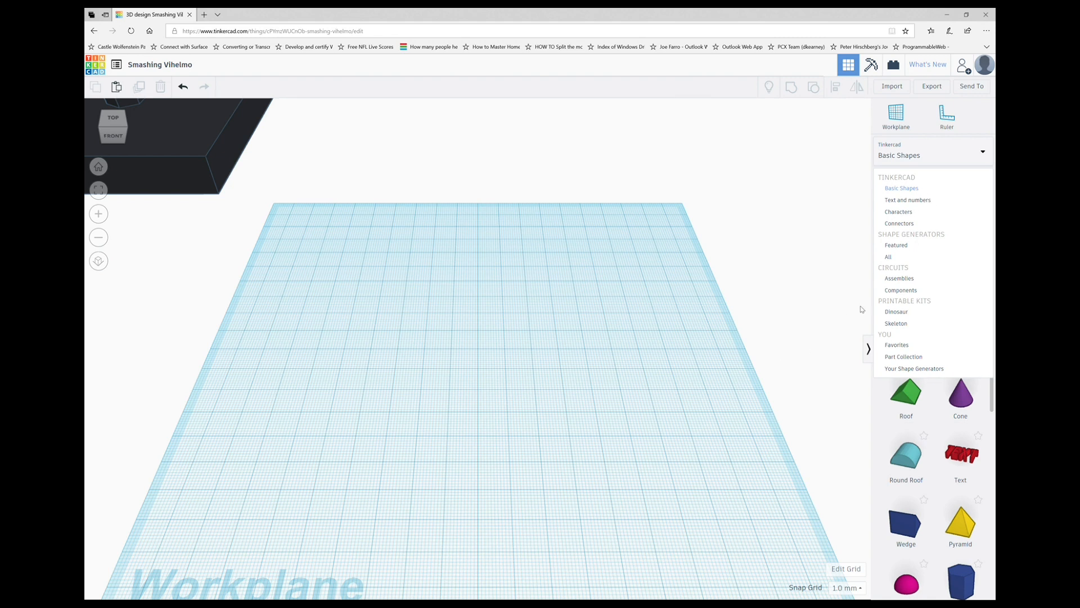
{"action": "left_click", "coordinate": [783, 366]}
{"action": "left_click", "coordinate": [905, 263]}
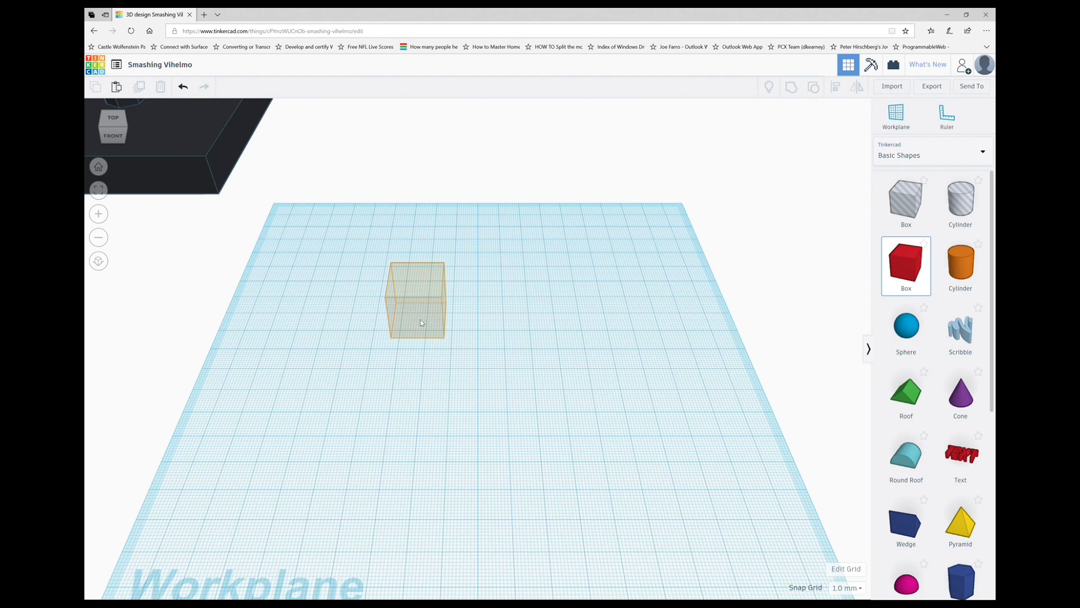
{"action": "left_click", "coordinate": [420, 320]}
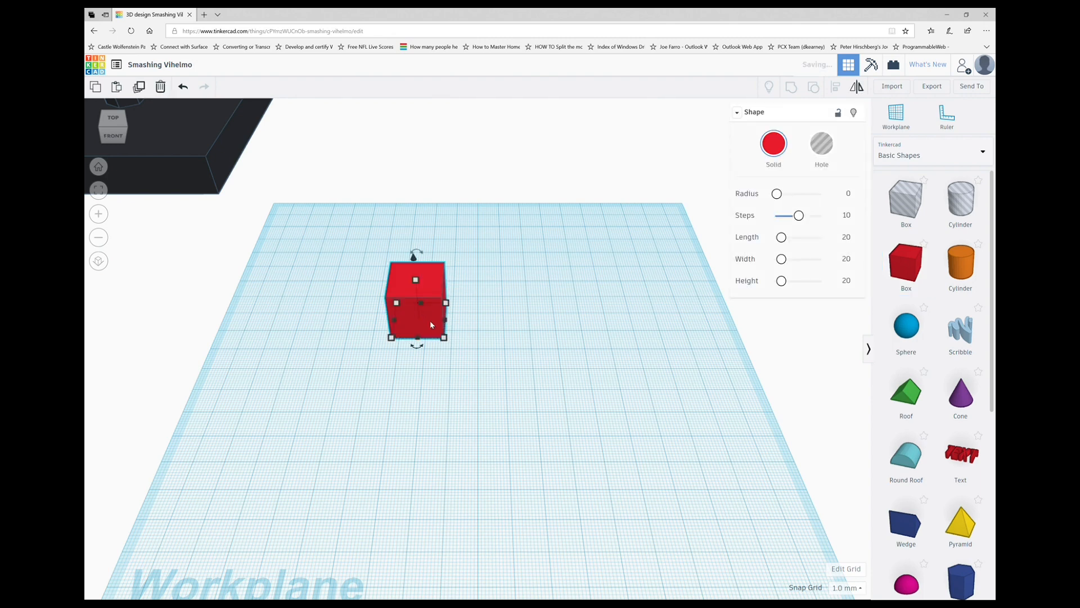
- Move the red box about 22 mm sideways and 6 mm toward the front of the workplane
{"action": "left_click", "coordinate": [548, 339]}
{"action": "right_click_drag", "start_coordinate": [549, 338], "coordinate": [536, 265]}
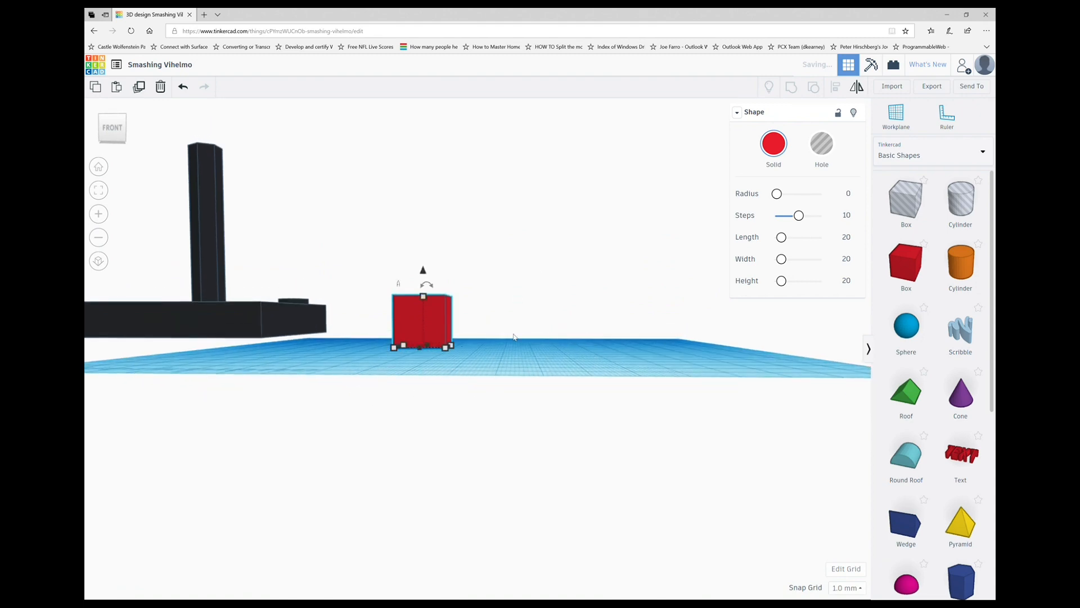
{"action": "right_click_drag", "start_coordinate": [513, 336], "coordinate": [519, 386]}
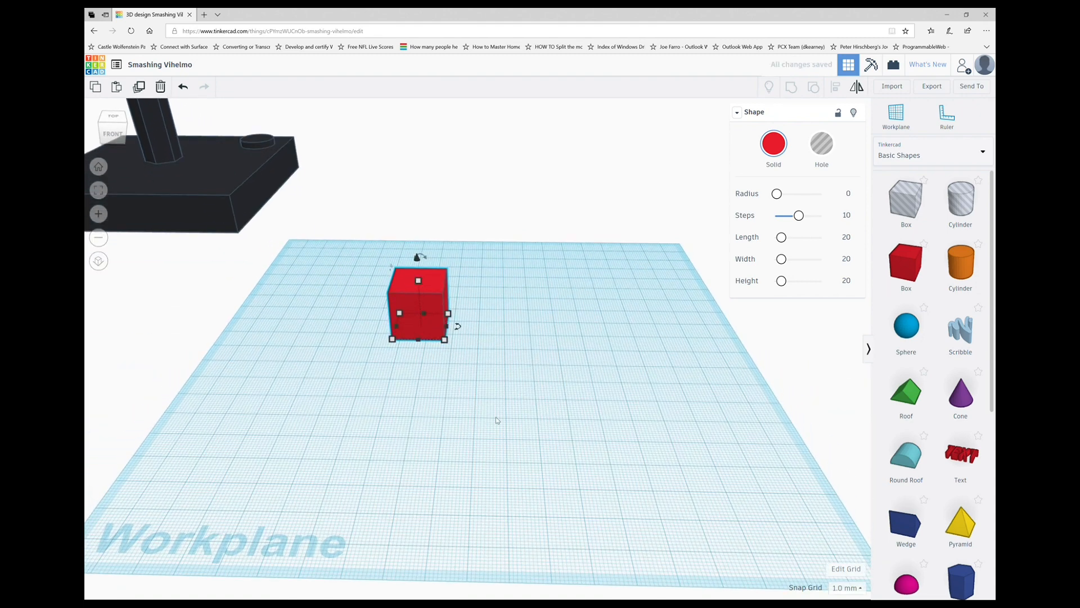
{"action": "left_click_drag", "start_coordinate": [432, 290], "coordinate": [491, 302]}
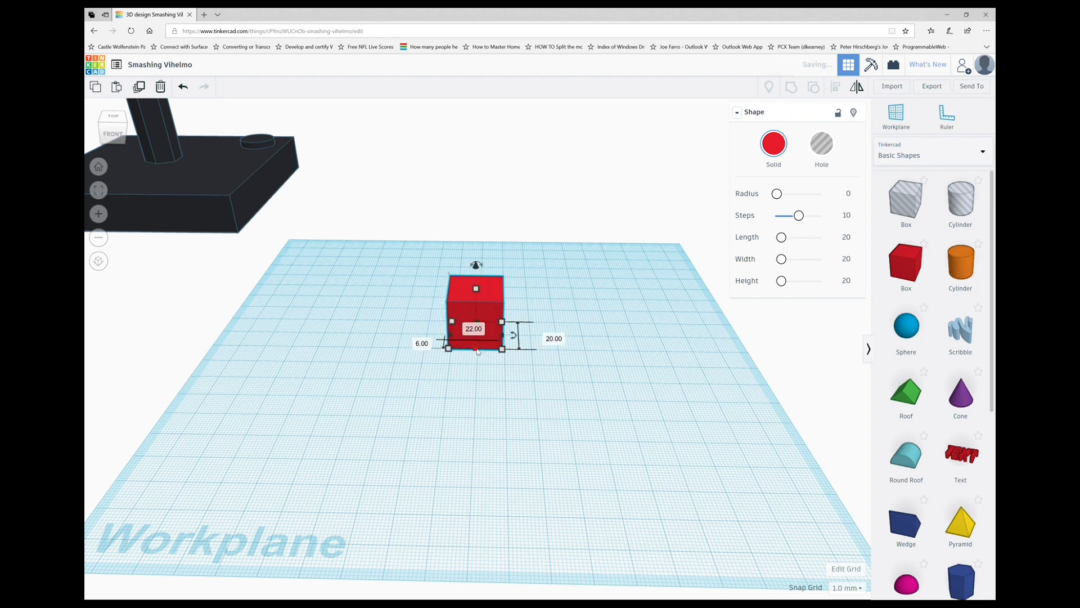
- Stretch the red box to about 61 mm wide and 66 mm deep
{"action": "left_click_drag", "start_coordinate": [478, 352], "coordinate": [472, 421]}
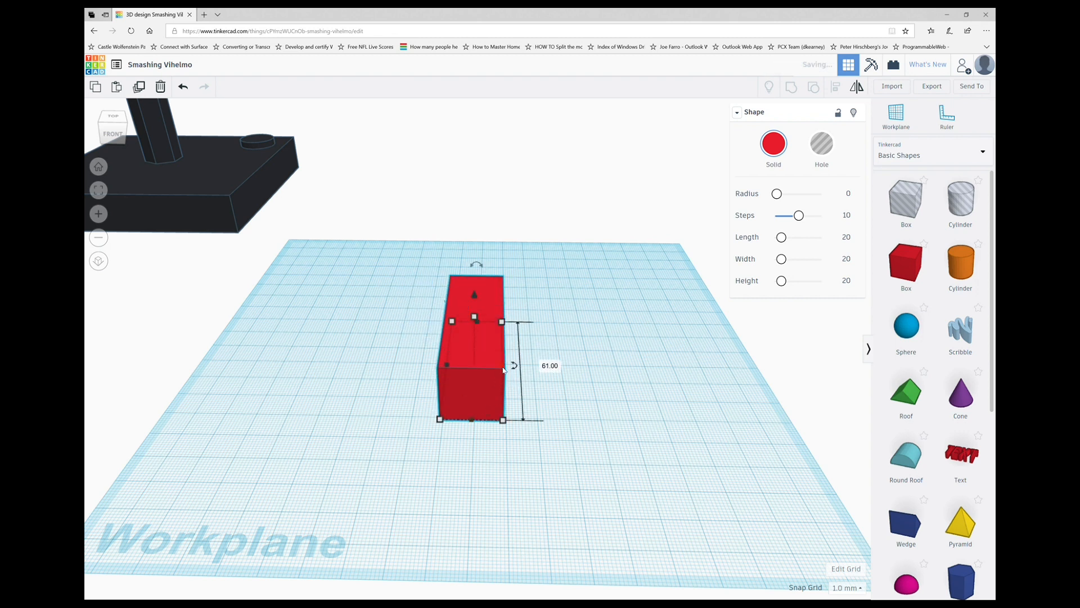
{"action": "left_click_drag", "start_coordinate": [505, 366], "coordinate": [599, 369]}
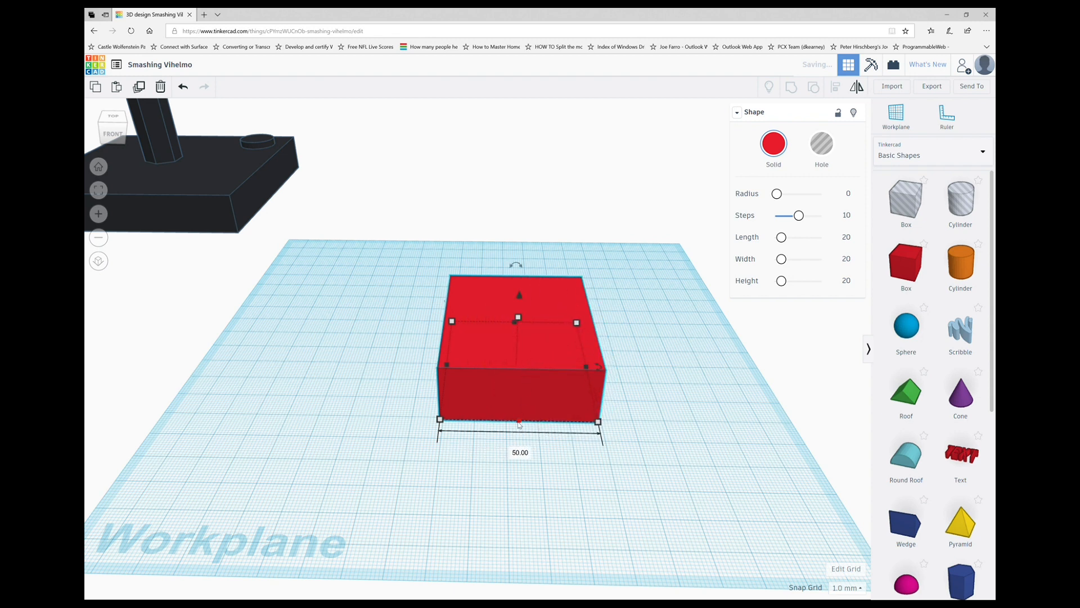
{"action": "mouse_move", "coordinate": [519, 420]}
{"action": "left_mouse_down"}
{"action": "mouse_move", "coordinate": [520, 453]}
{"action": "mouse_move", "coordinate": [520, 434]}
{"action": "left_mouse_up"}
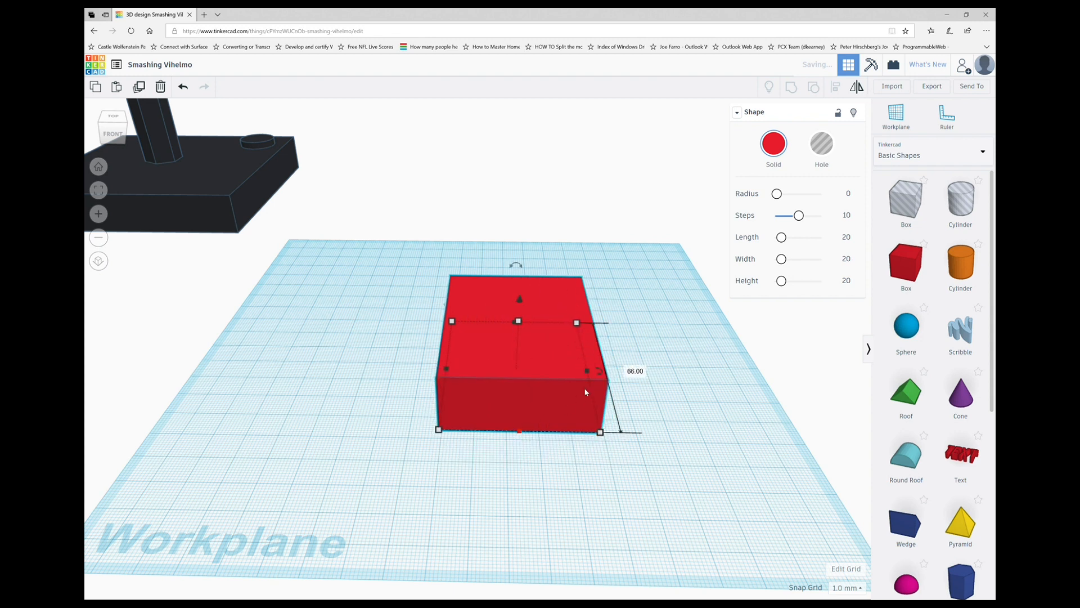
{"action": "left_click_drag", "start_coordinate": [589, 373], "coordinate": [625, 373]}
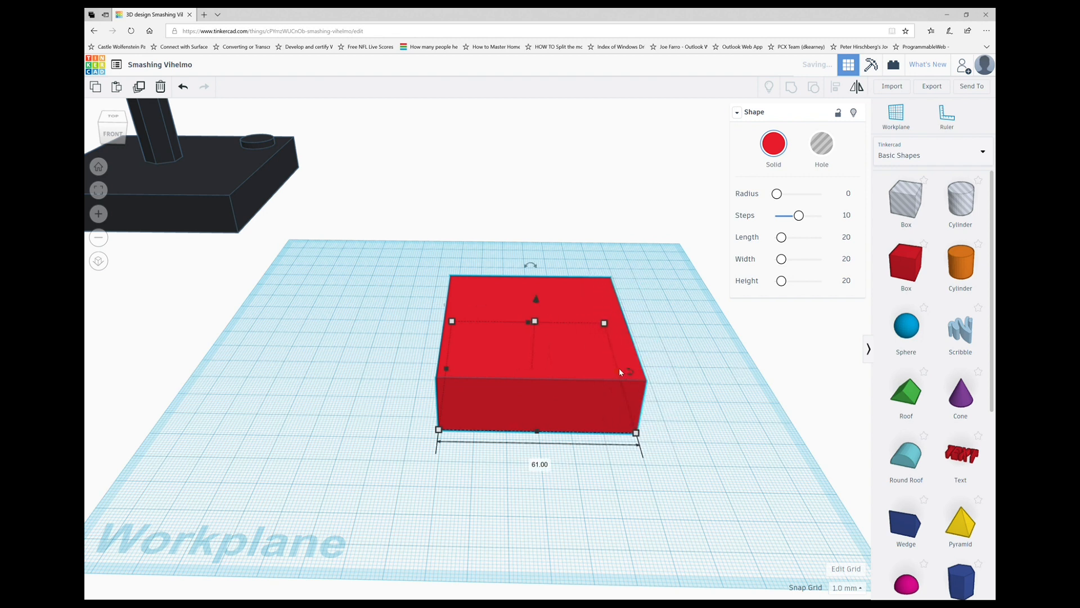
- Set the red box's width to 160 mm and shift it sideways so it sits within the workplane
{"action": "left_click", "coordinate": [541, 466]}
{"action": "type", "text": "160"}
{"action": "key", "text": "Return"}
{"action": "left_click_drag", "start_coordinate": [592, 347], "coordinate": [403, 348]}
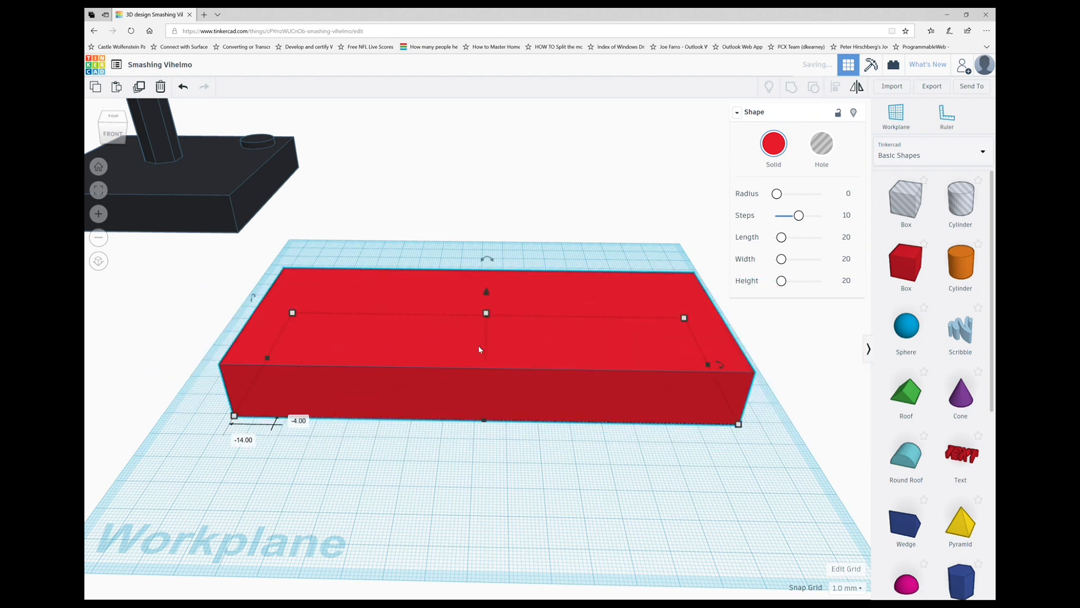
- Set the red box's height to 2.5 mm to make it a thin plate
{"action": "left_click", "coordinate": [536, 338]}
{"action": "type", "text": "2."}
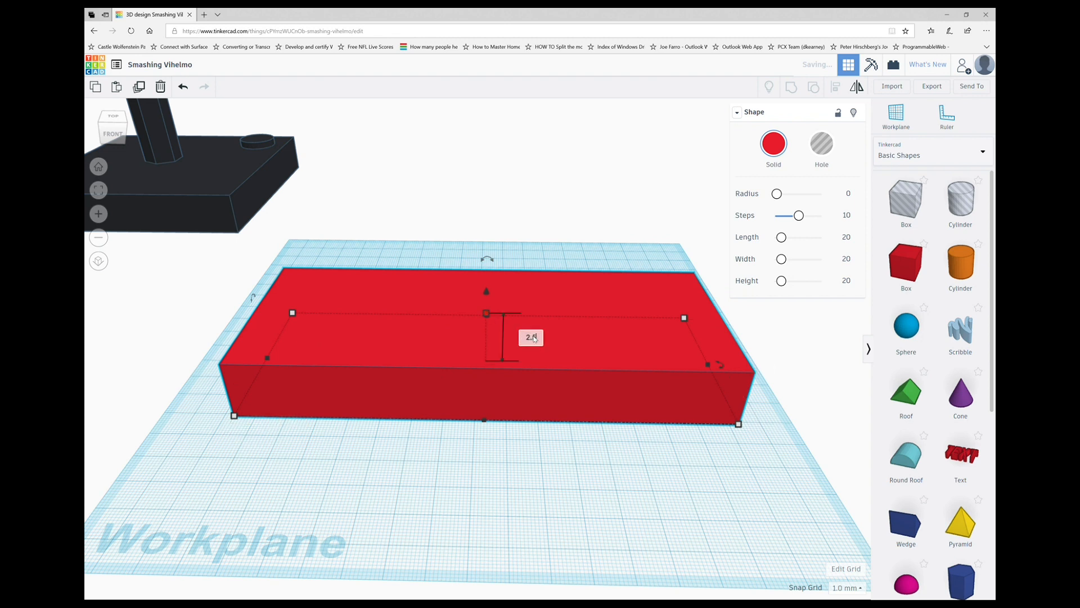
{"action": "type", "text": "5"}
{"action": "key", "text": "Return"}
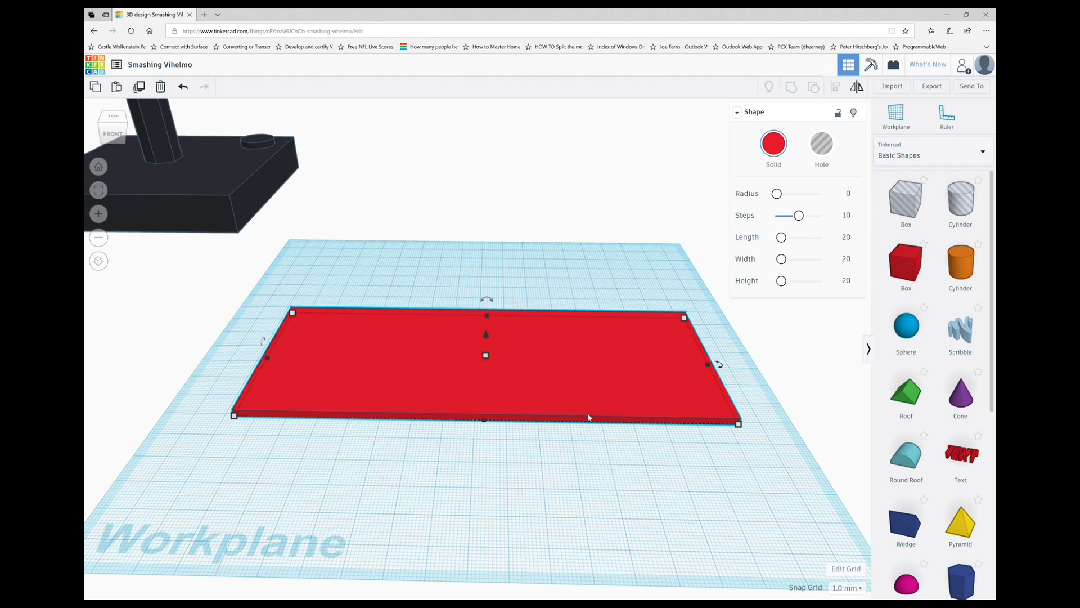
- Nudge the red plate sideways in single grid steps and back, and open the snap grid choices
{"action": "key", "text": "Left"}
{"action": "key", "text": "Right"}
{"action": "key", "text": "Left"}
{"action": "key", "text": "Left"}
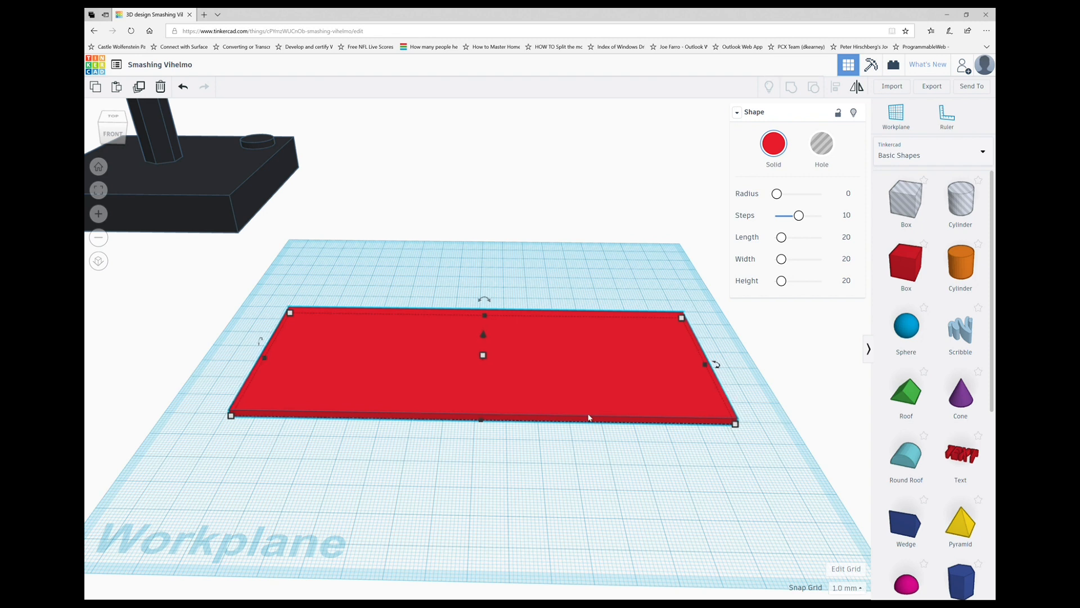
{"action": "key", "text": "Left"}
{"action": "key", "text": "Right"}
{"action": "key", "text": "Right"}
{"action": "key", "text": "Right"}
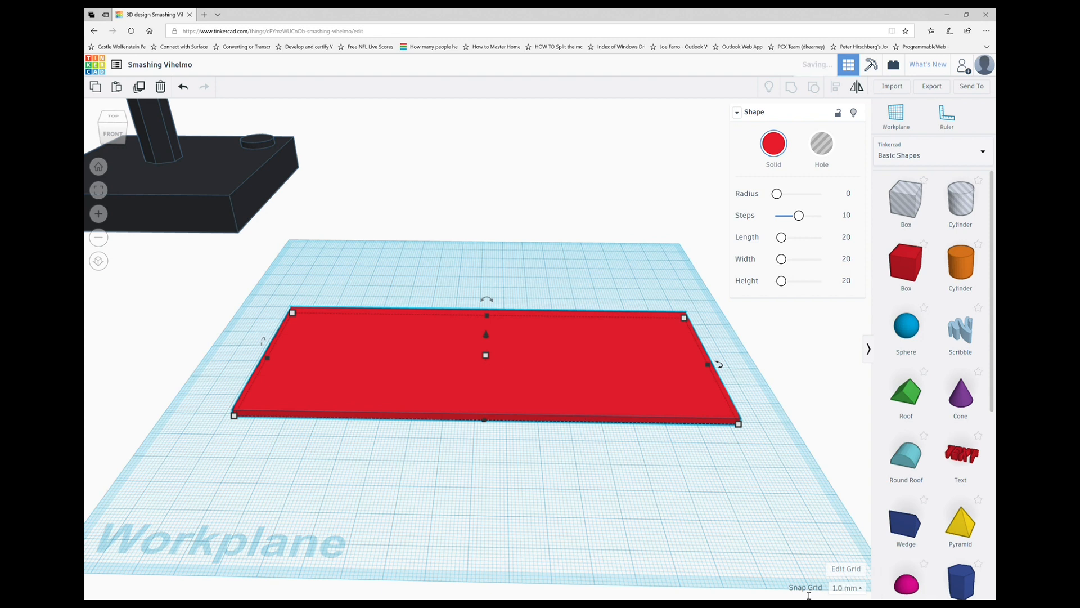
{"action": "left_click", "coordinate": [845, 588]}
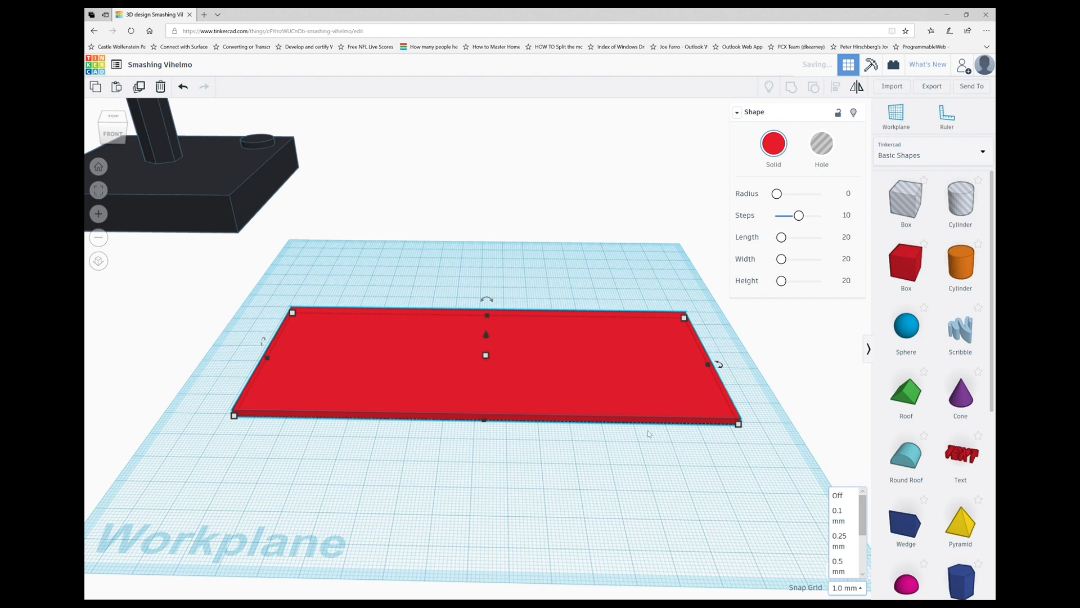
- Set the red plate's width to 116 mm and shift it toward the middle of the workplane
{"action": "left_click", "coordinate": [256, 198]}
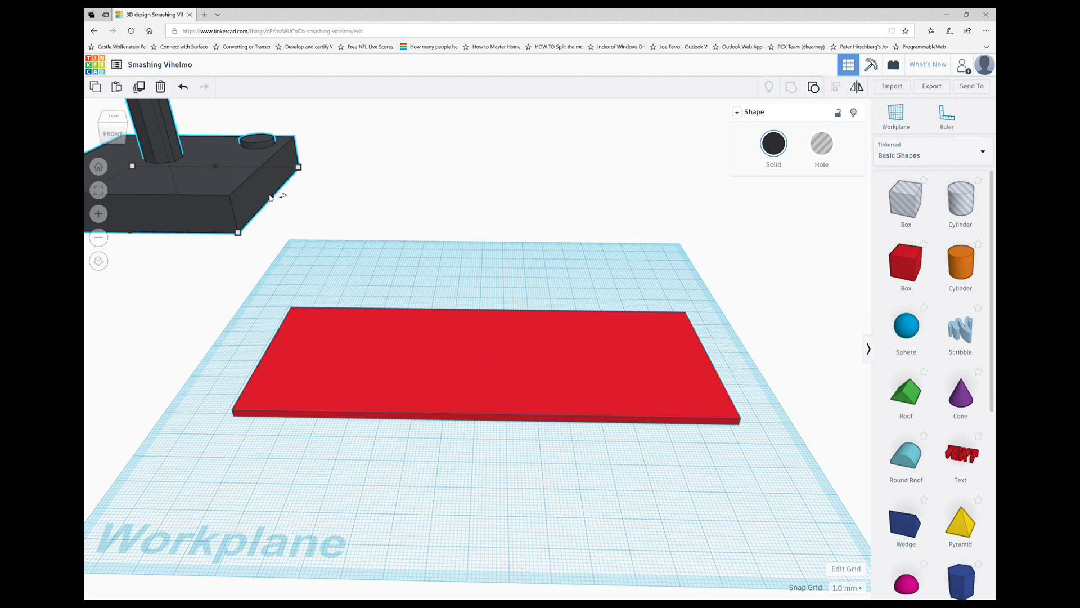
{"action": "mouse_move", "coordinate": [272, 197]}
{"action": "left_click", "coordinate": [494, 411]}
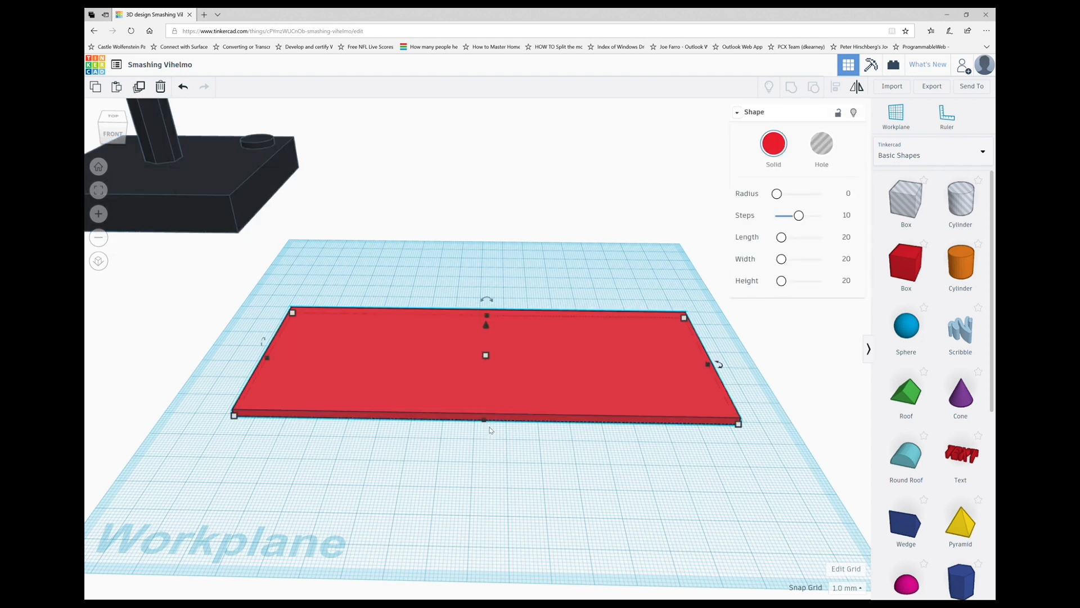
{"action": "mouse_move", "coordinate": [712, 364]}
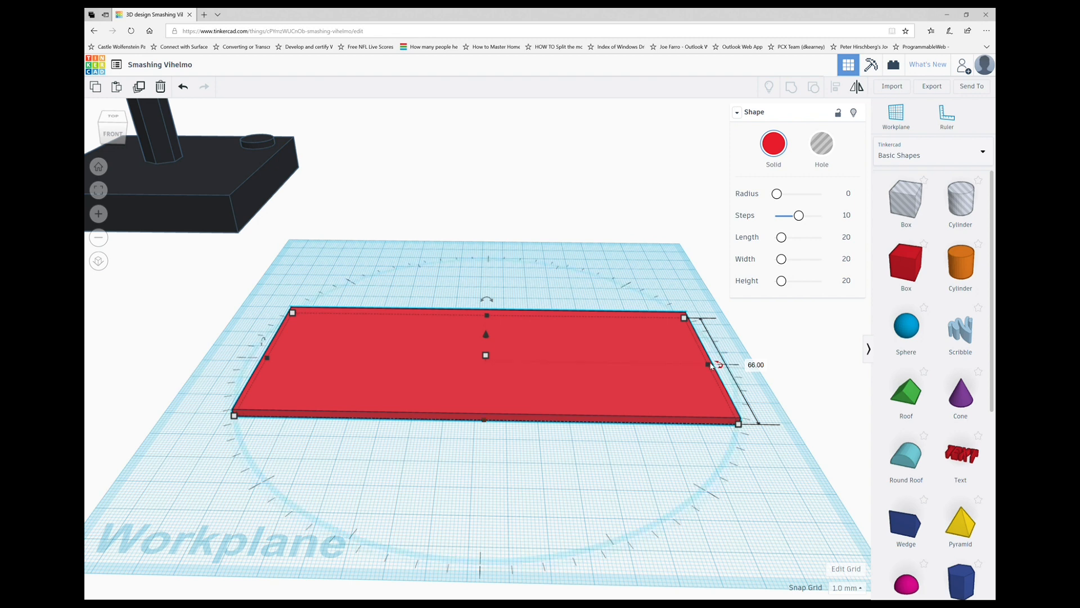
{"action": "left_click", "coordinate": [479, 452]}
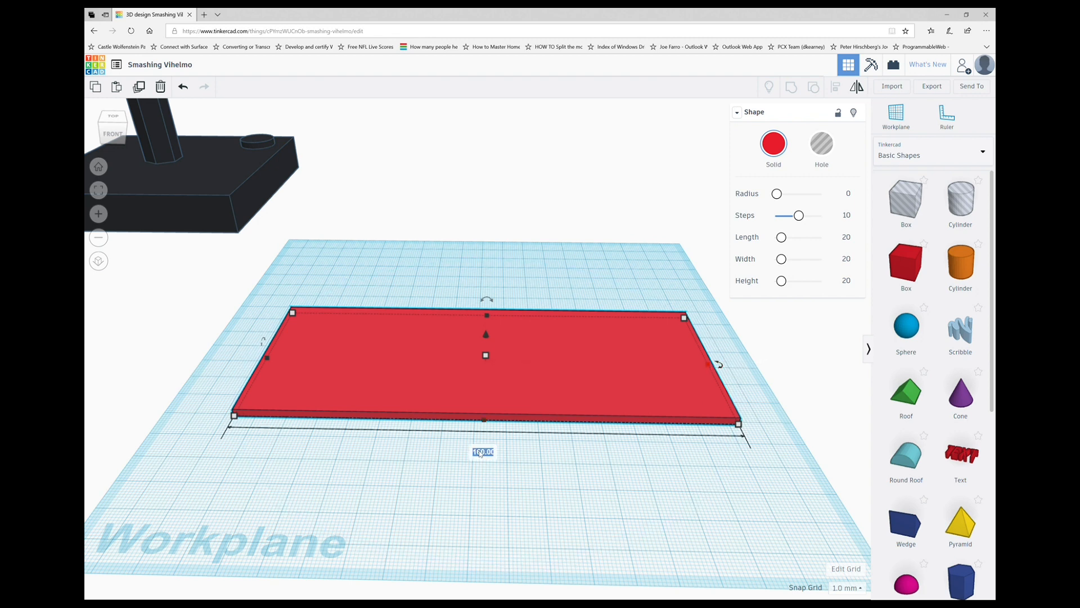
{"action": "type", "text": "116"}
{"action": "key", "text": "Return"}
{"action": "left_click_drag", "start_coordinate": [501, 381], "coordinate": [555, 384]}
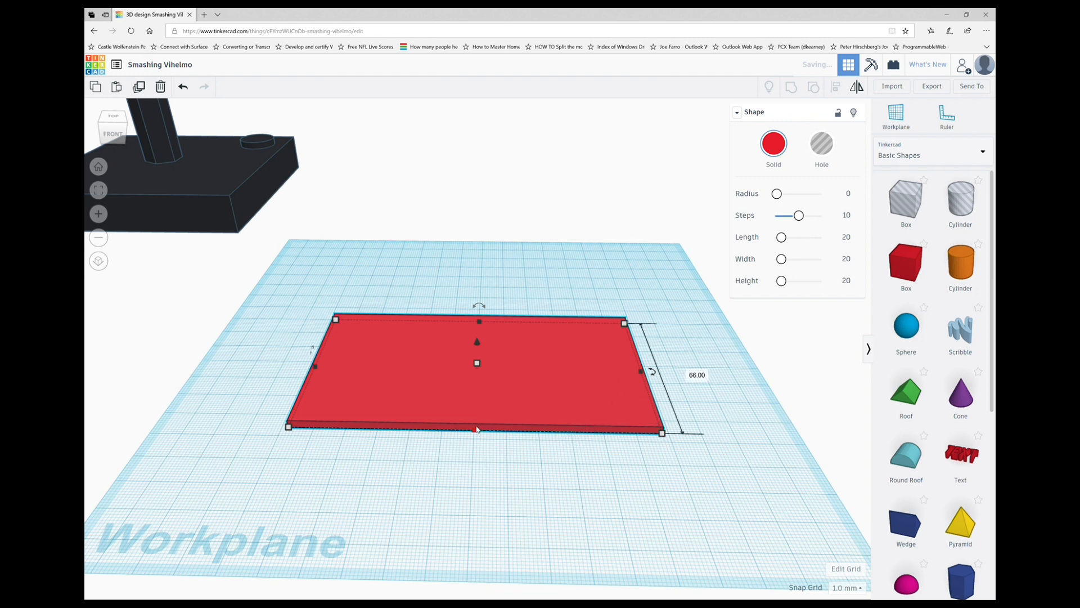
- Set the red plate's depth to 125 mm and move the plate farther back on the workplane
{"action": "left_click", "coordinate": [691, 373]}
{"action": "type", "text": "125"}
{"action": "key", "text": "Return"}
{"action": "left_click_drag", "start_coordinate": [555, 393], "coordinate": [550, 361]}
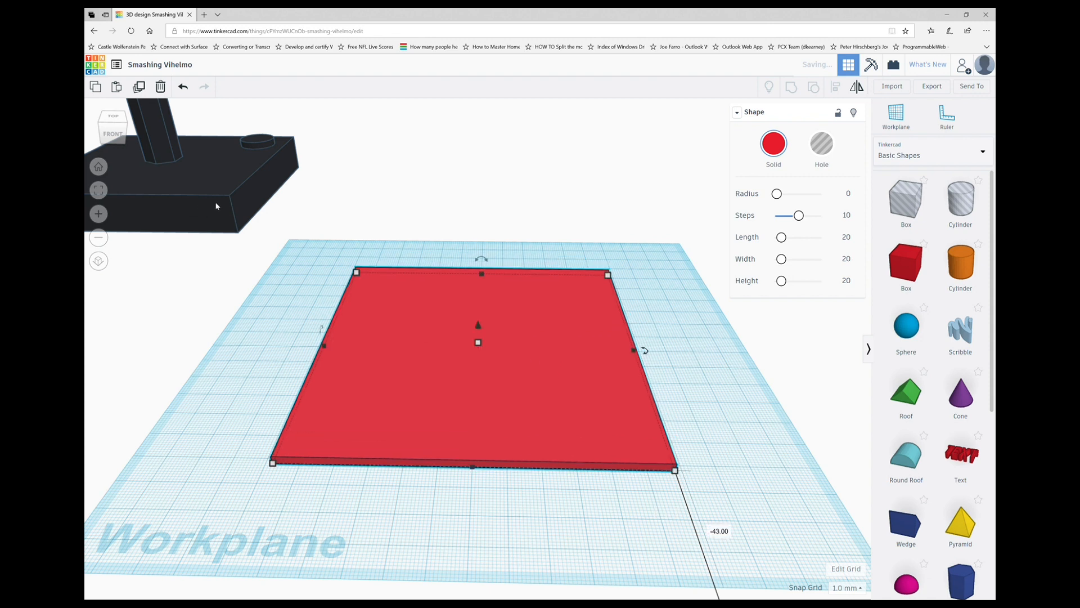
- Place the black model over the red plate to compare their footprints, move it back off, and select the plate
{"action": "left_click_drag", "start_coordinate": [200, 194], "coordinate": [610, 395]}
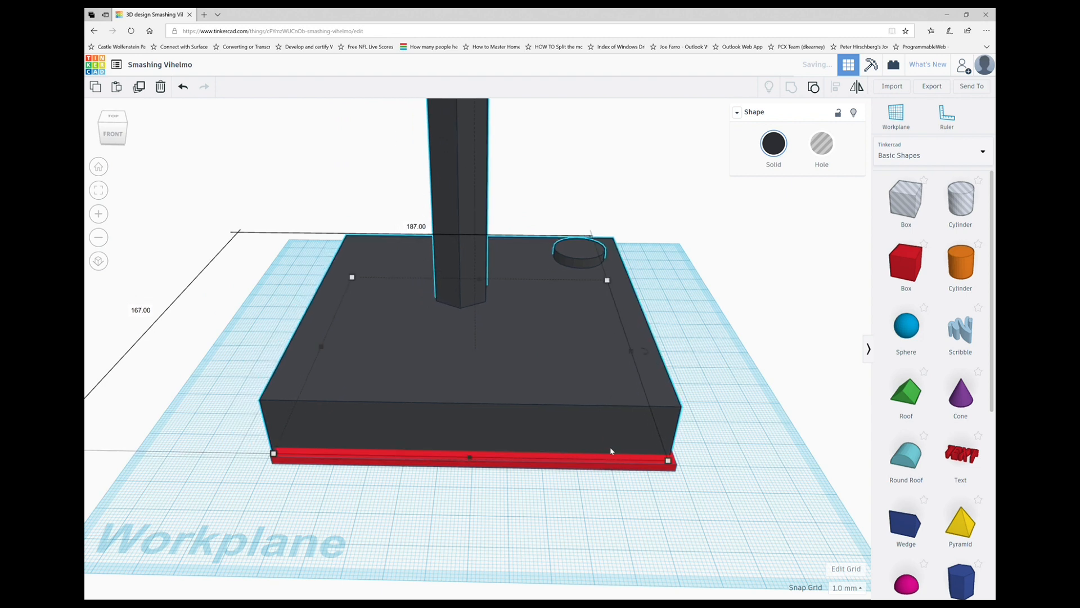
{"action": "right_click_drag", "start_coordinate": [705, 467], "coordinate": [427, 499]}
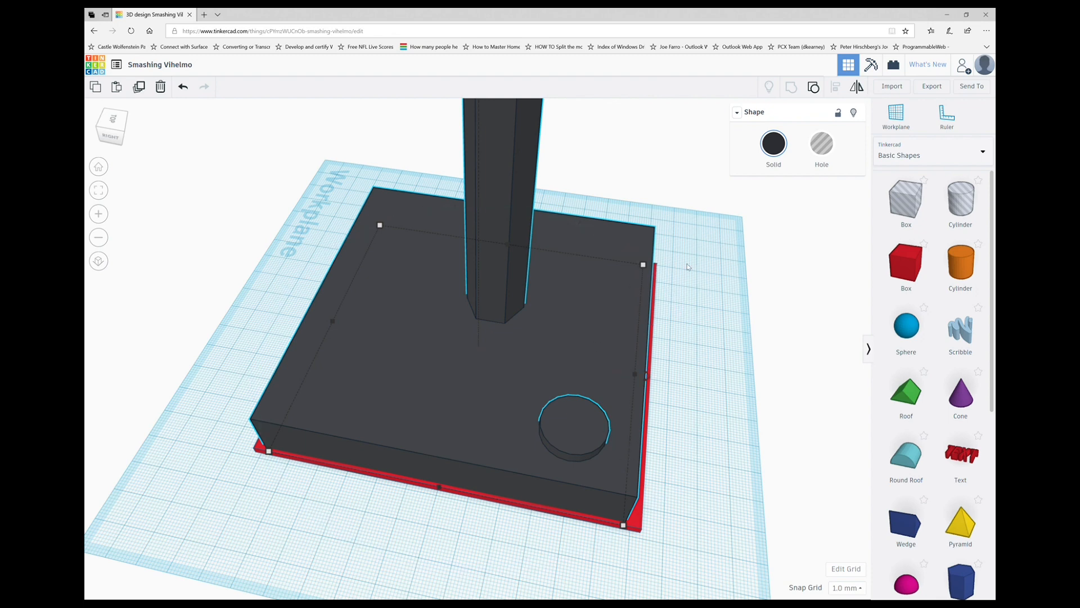
{"action": "right_click_drag", "start_coordinate": [455, 349], "coordinate": [504, 321]}
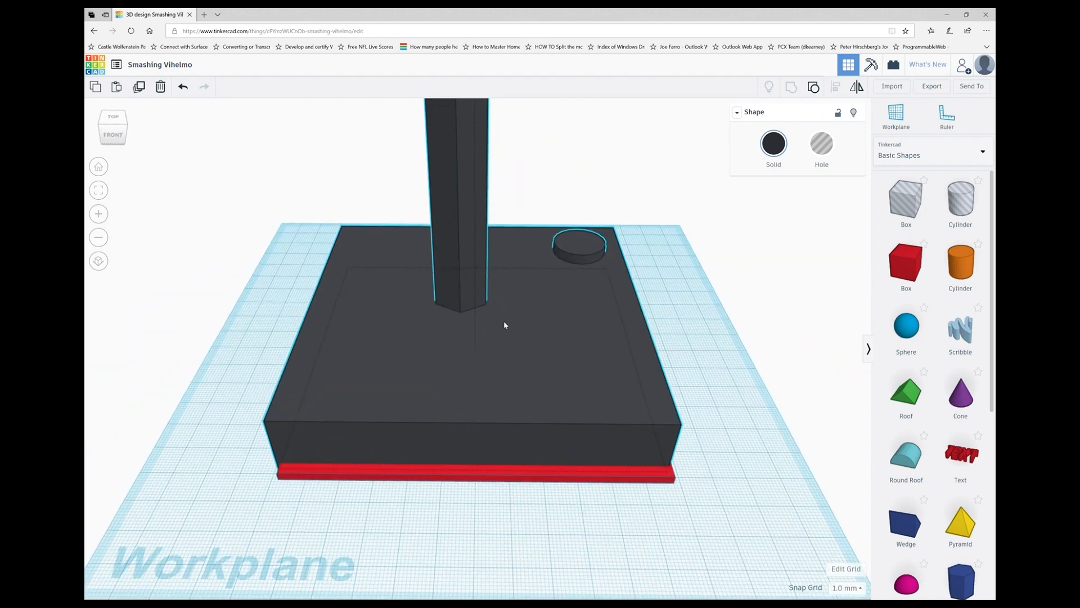
{"action": "left_click_drag", "start_coordinate": [545, 356], "coordinate": [202, 211]}
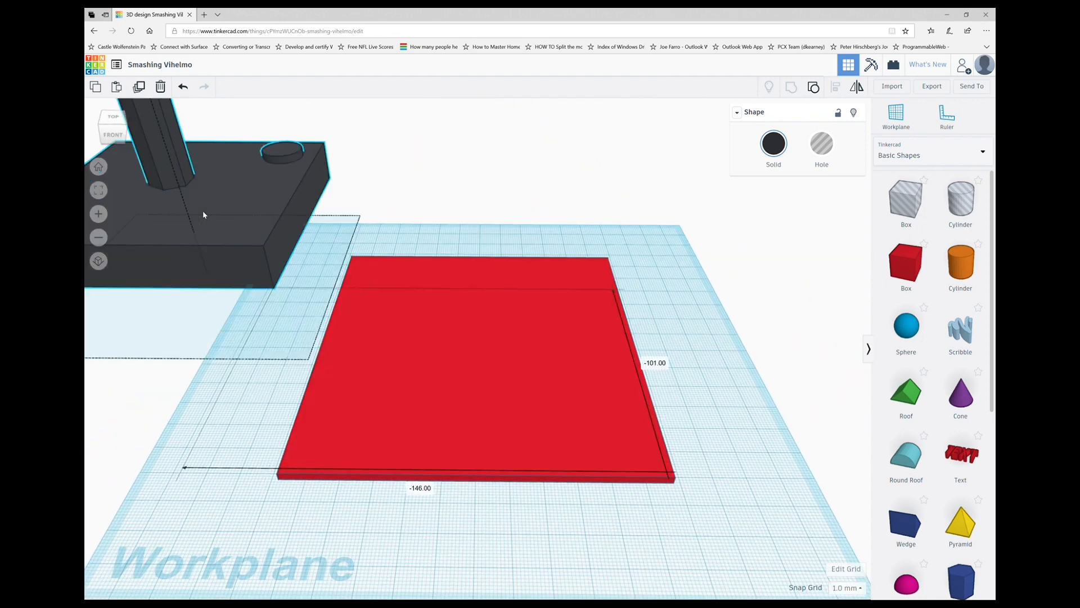
{"action": "left_click", "coordinate": [428, 350]}
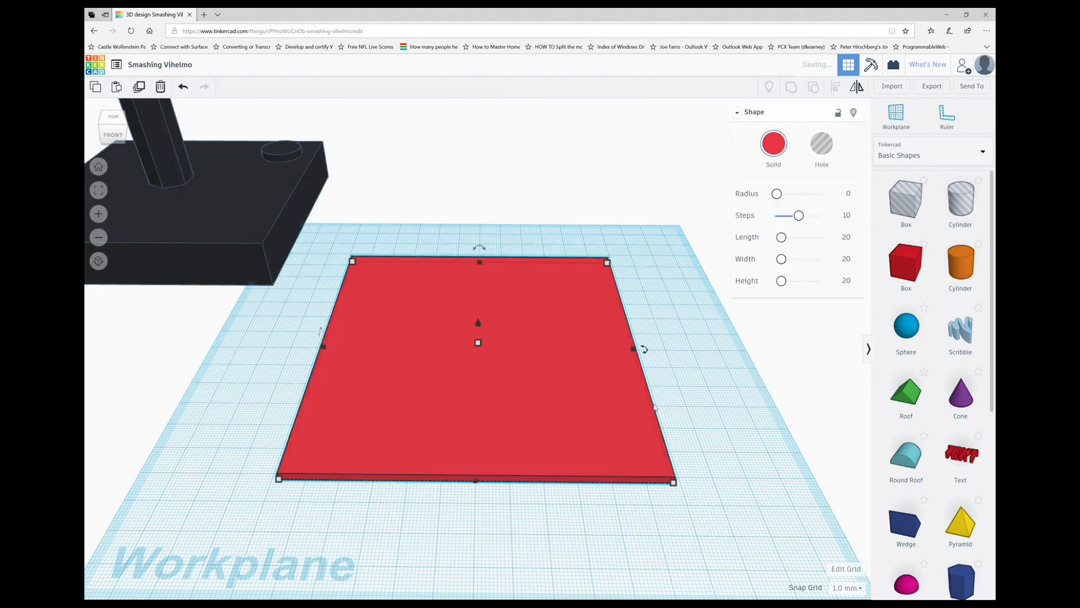
- Set the red plate's depth to 130 mm
{"action": "mouse_move", "coordinate": [635, 349]}
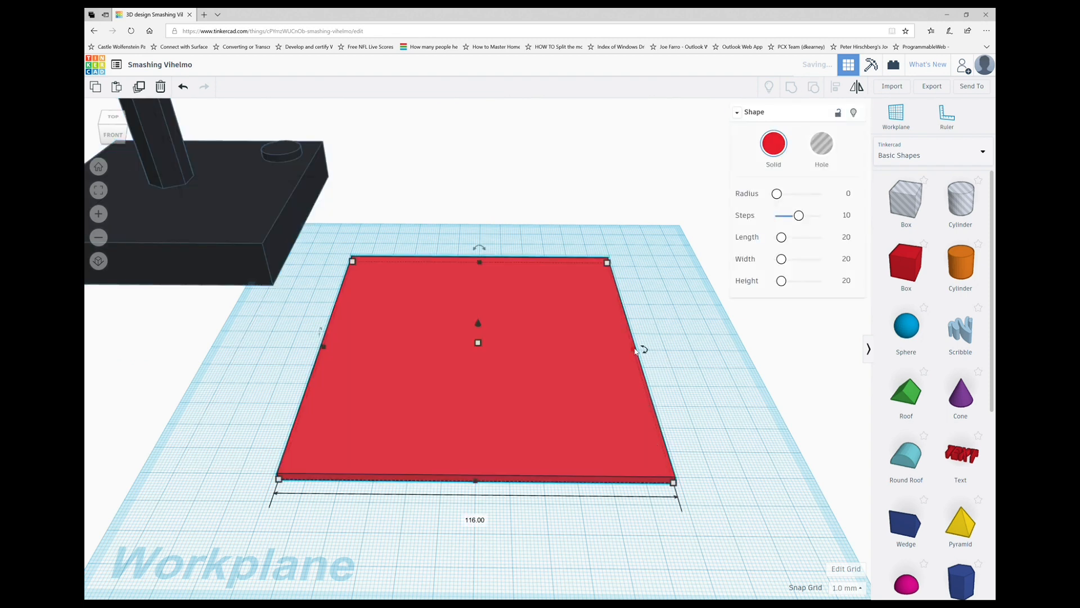
{"action": "left_click", "coordinate": [684, 350]}
{"action": "type", "text": "130"}
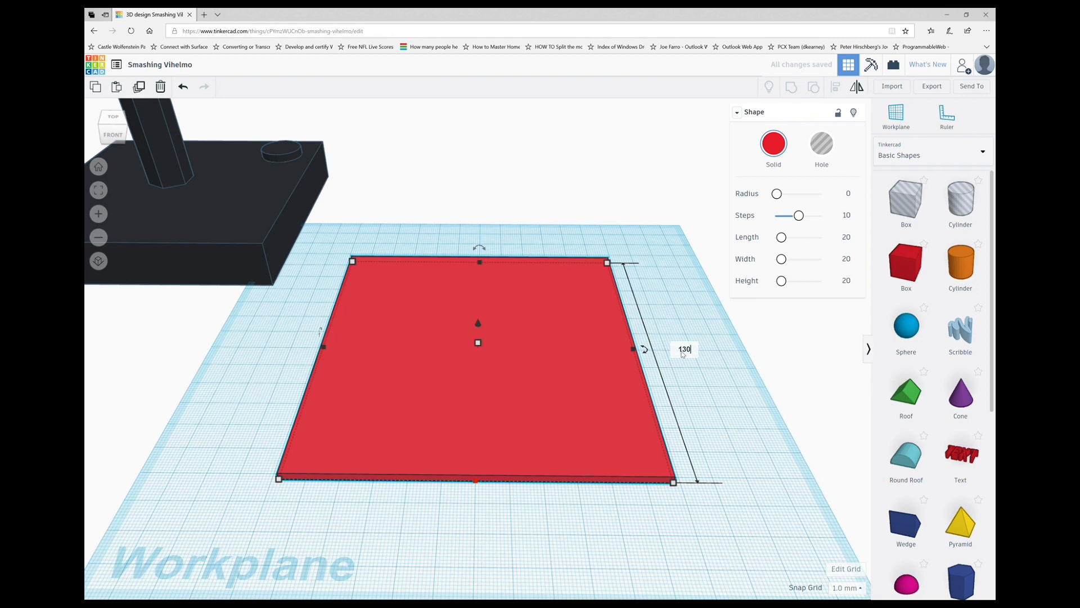
{"action": "key", "text": "Return"}
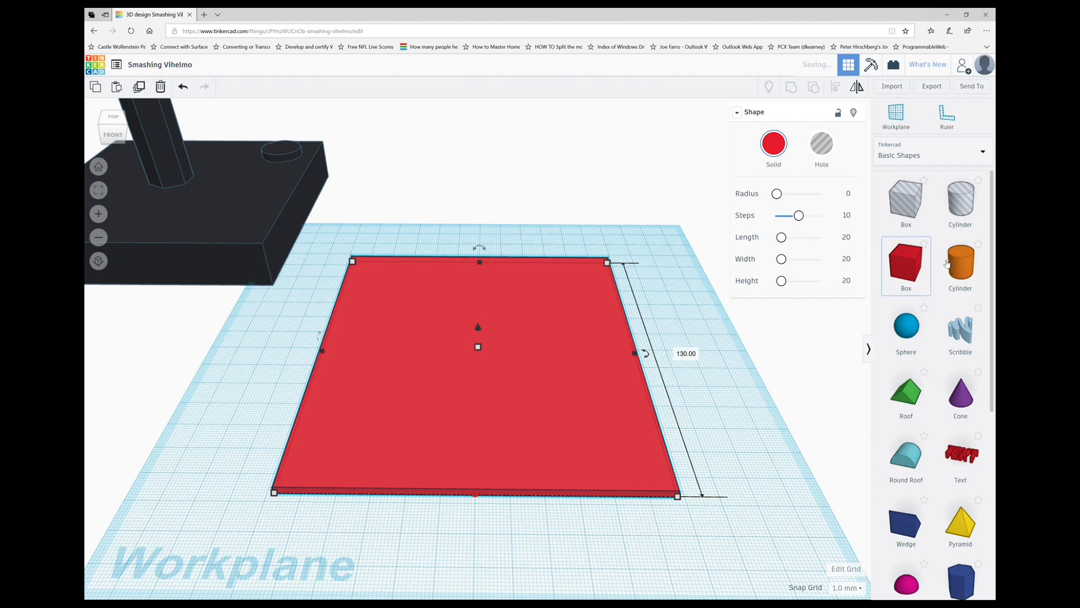
- Add a box beside the red plate's front edge and set its width to 116 mm
{"action": "right_click_drag", "start_coordinate": [754, 357], "coordinate": [562, 323]}
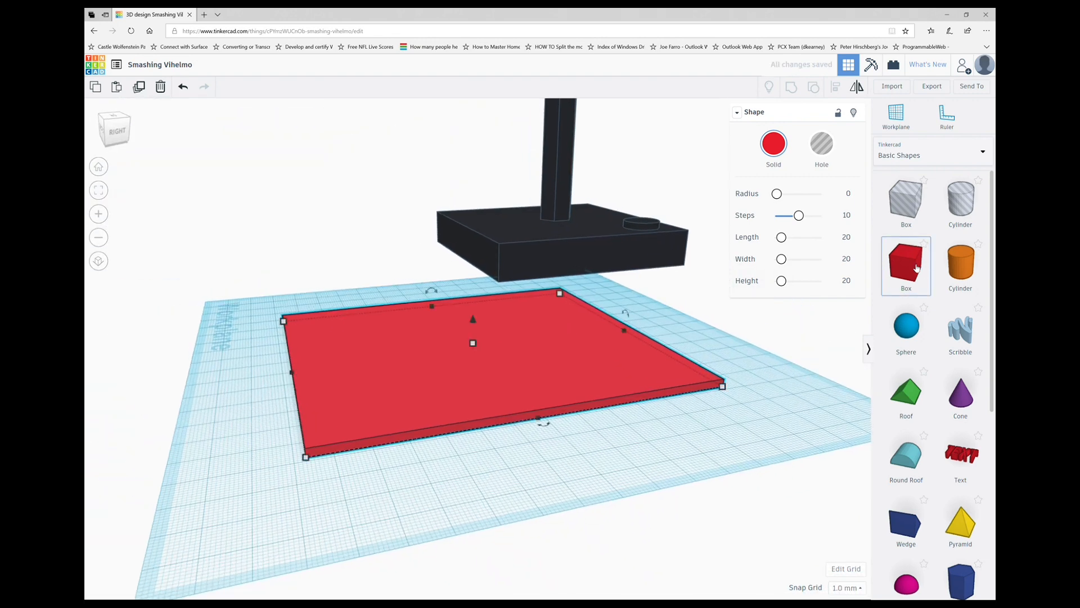
{"action": "left_click_drag", "start_coordinate": [917, 268], "coordinate": [281, 433]}
{"action": "left_click_drag", "start_coordinate": [280, 392], "coordinate": [272, 382]}
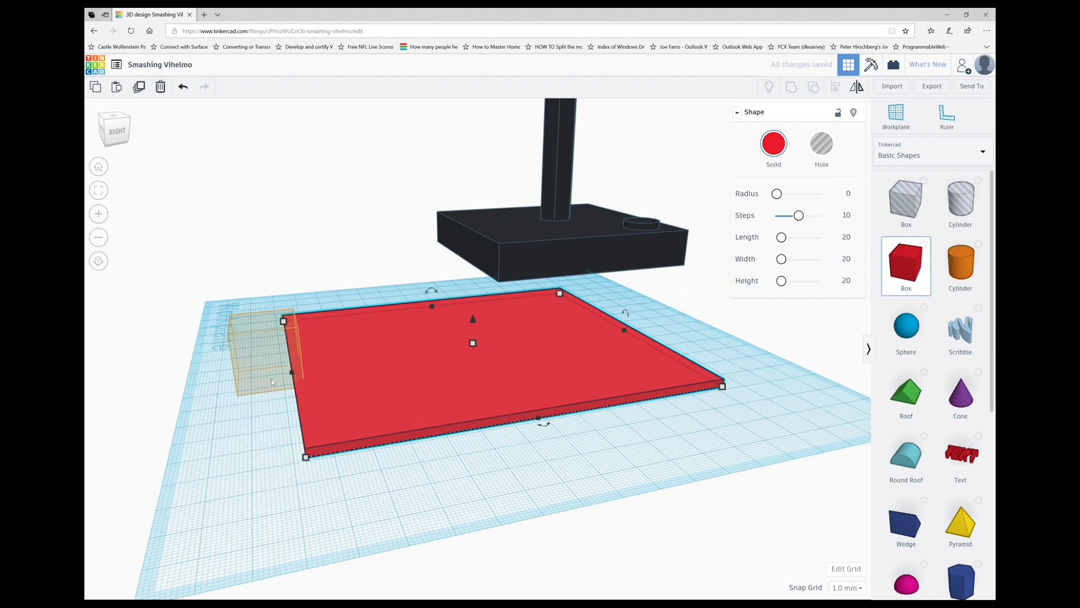
{"action": "left_click_drag", "start_coordinate": [401, 372], "coordinate": [288, 400]}
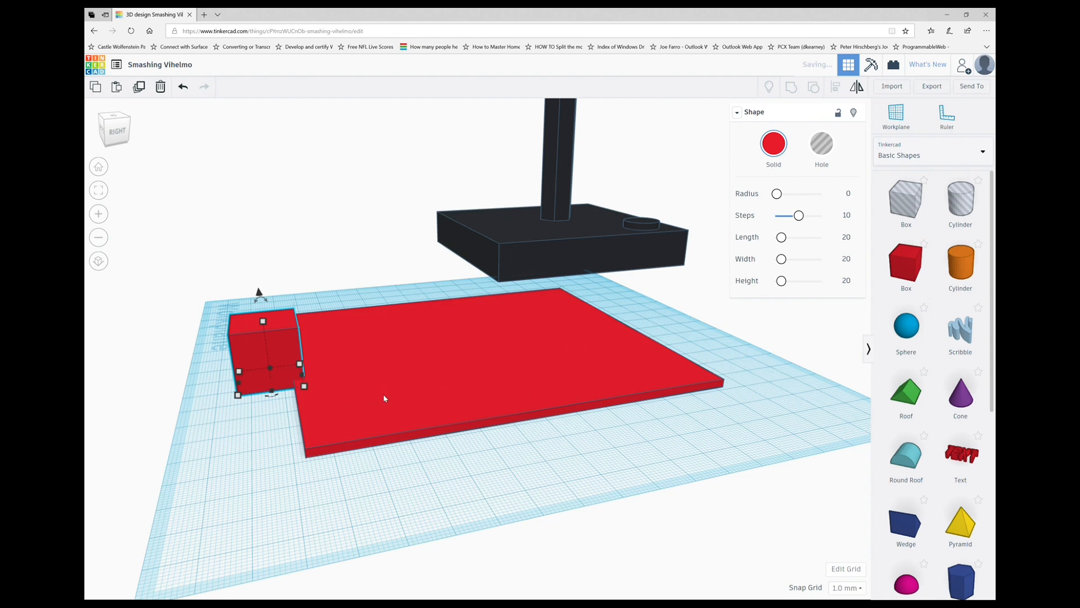
{"action": "right_click_drag", "start_coordinate": [251, 408], "coordinate": [554, 380]}
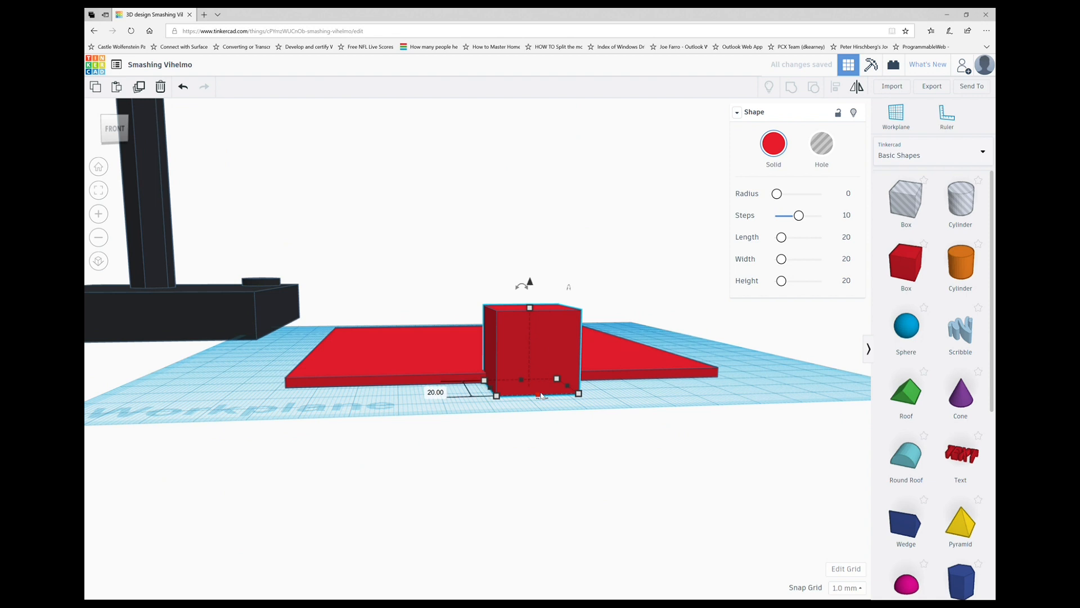
{"action": "left_click", "coordinate": [552, 409]}
{"action": "type", "text": "16"}
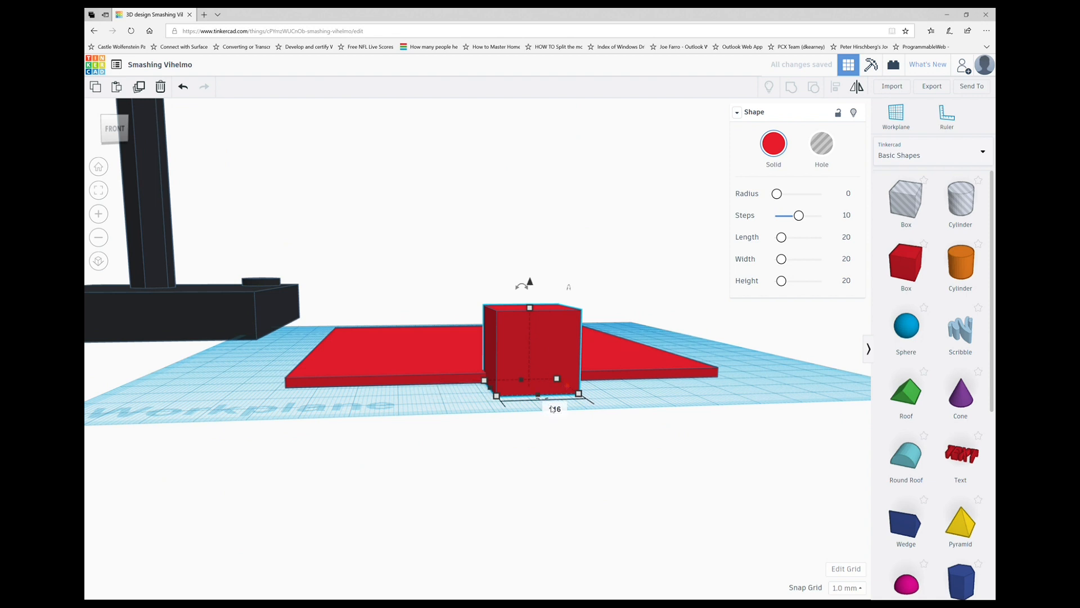
{"action": "key", "text": "Return"}
- Set the new box's depth to 2.5 mm to turn it into a thin wall
{"action": "right_click_drag", "start_coordinate": [581, 381], "coordinate": [141, 396]}
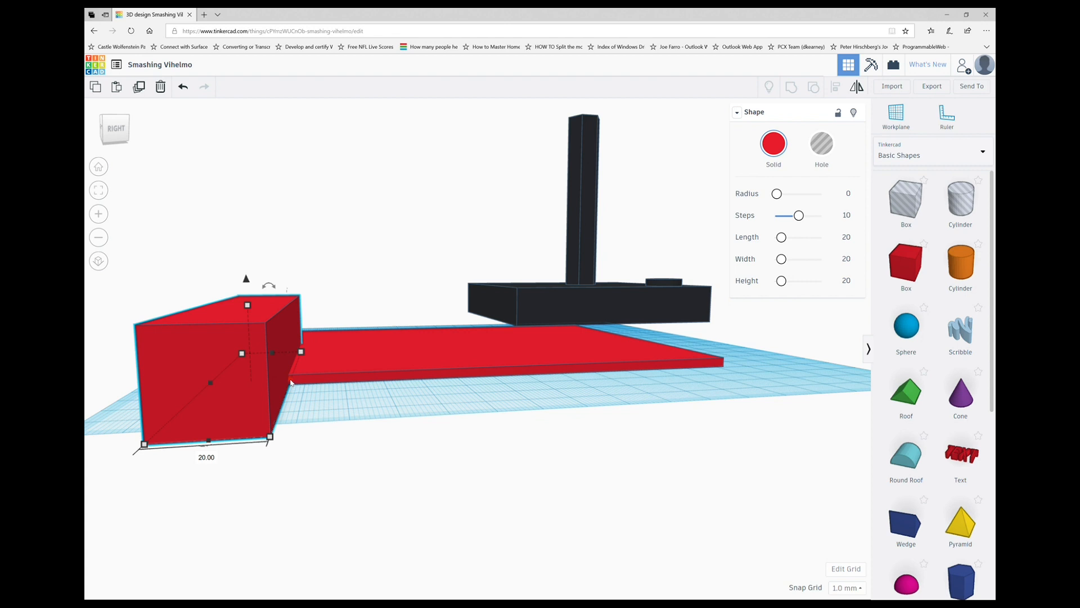
{"action": "left_click", "coordinate": [211, 458]}
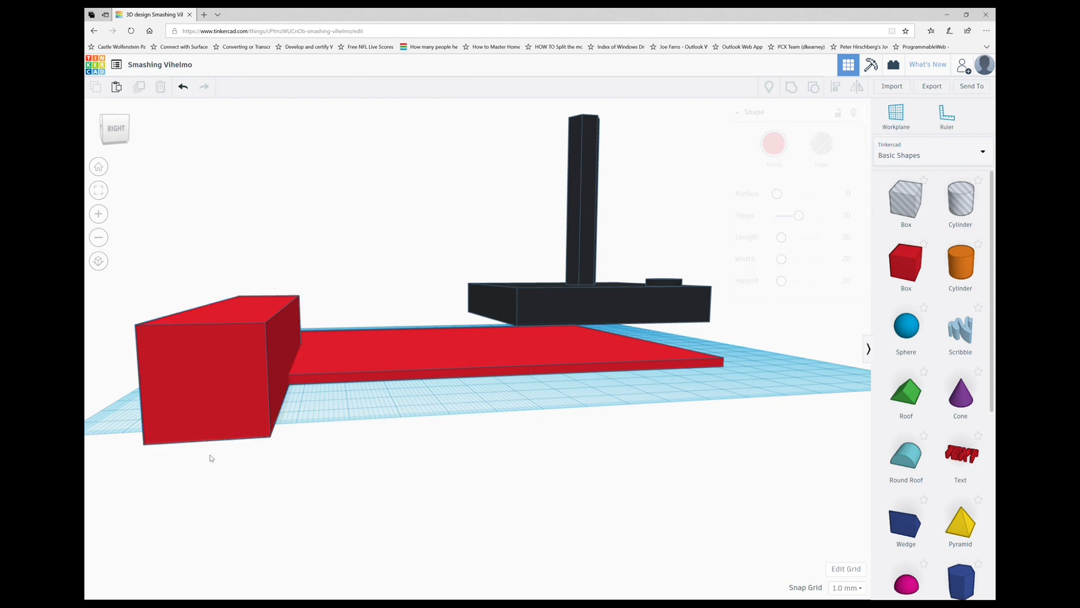
{"action": "left_click", "coordinate": [284, 387]}
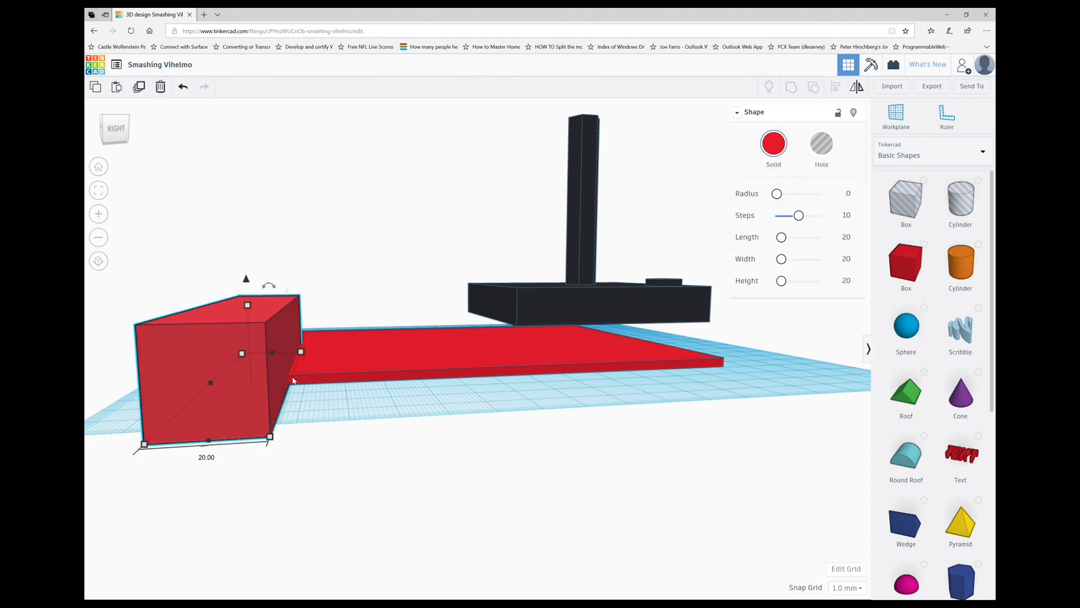
{"action": "left_click", "coordinate": [204, 456]}
{"action": "type", "text": "2.5"}
{"action": "key", "text": "Return"}
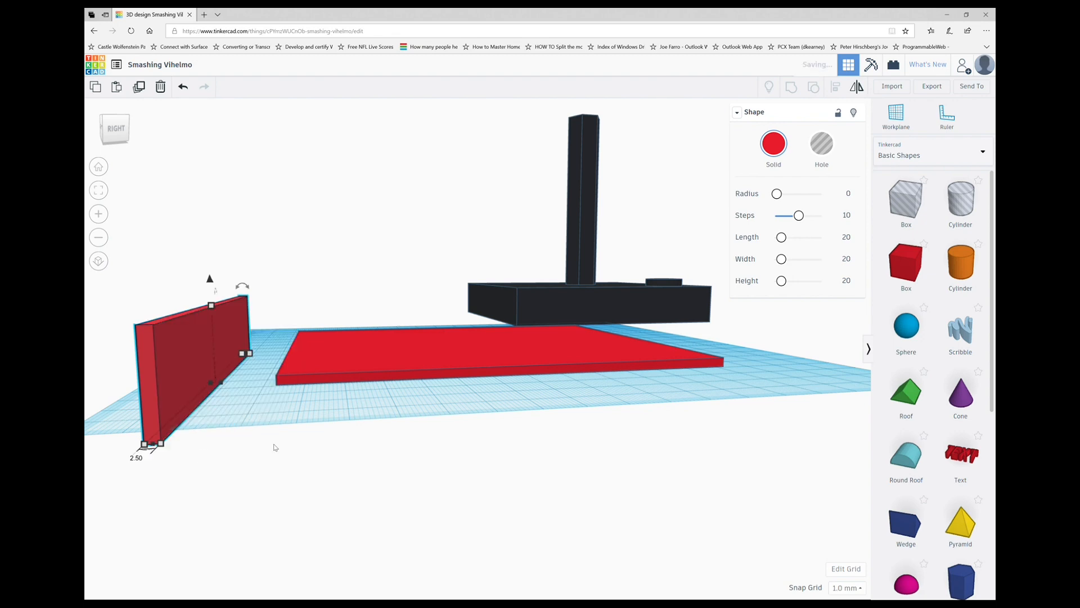
- Move the thin wall onto the red plate's front edge and check its fit from both sides
{"action": "right_click_drag", "start_coordinate": [228, 407], "coordinate": [419, 454]}
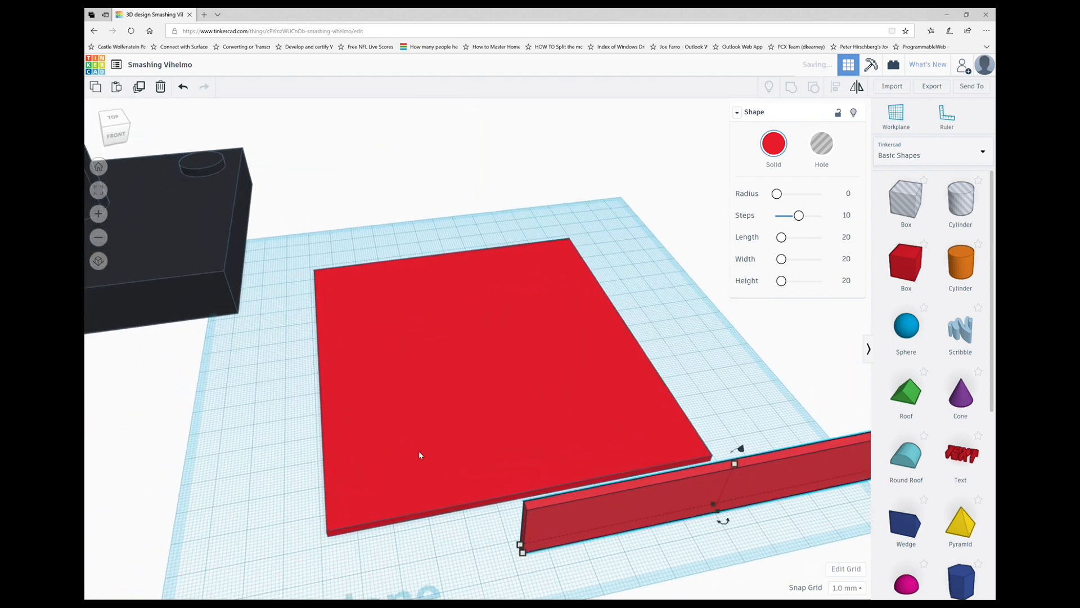
{"action": "left_click_drag", "start_coordinate": [537, 515], "coordinate": [360, 504]}
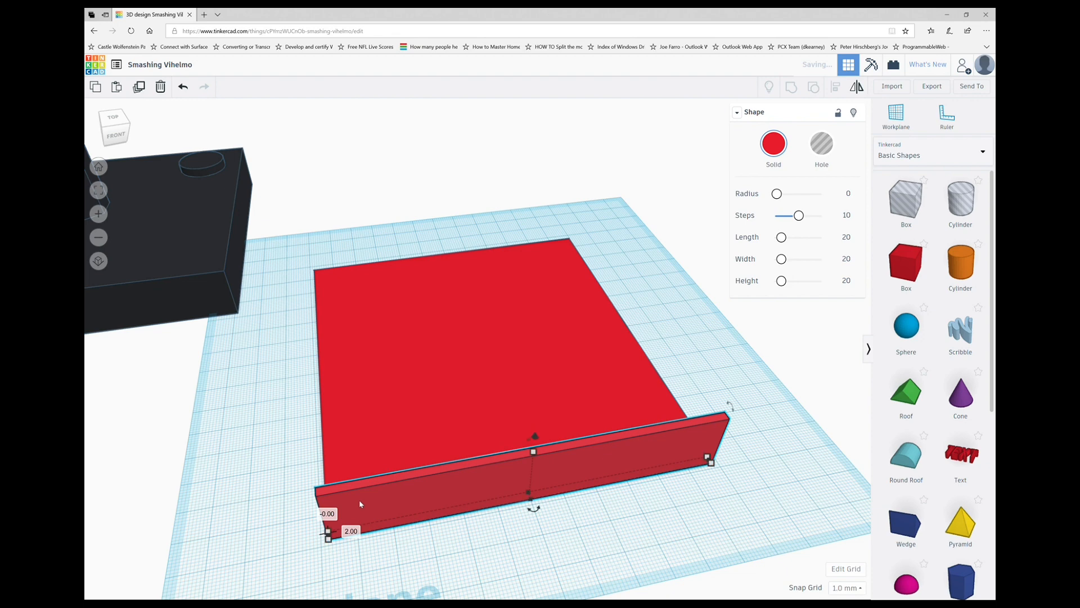
{"action": "right_click_drag", "start_coordinate": [615, 546], "coordinate": [763, 491]}
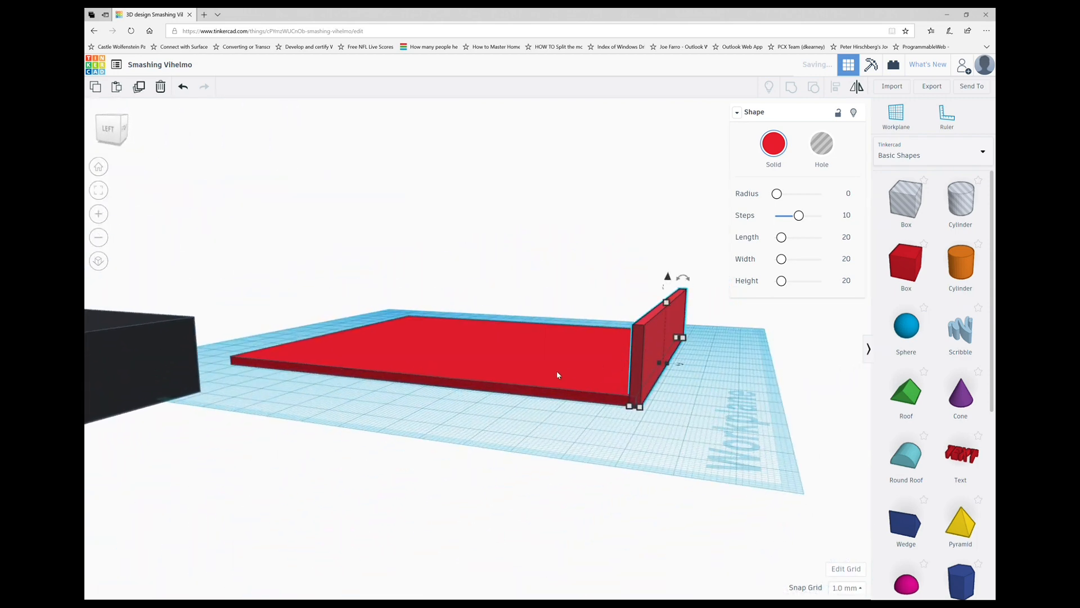
{"action": "right_click_drag", "start_coordinate": [516, 386], "coordinate": [294, 433]}
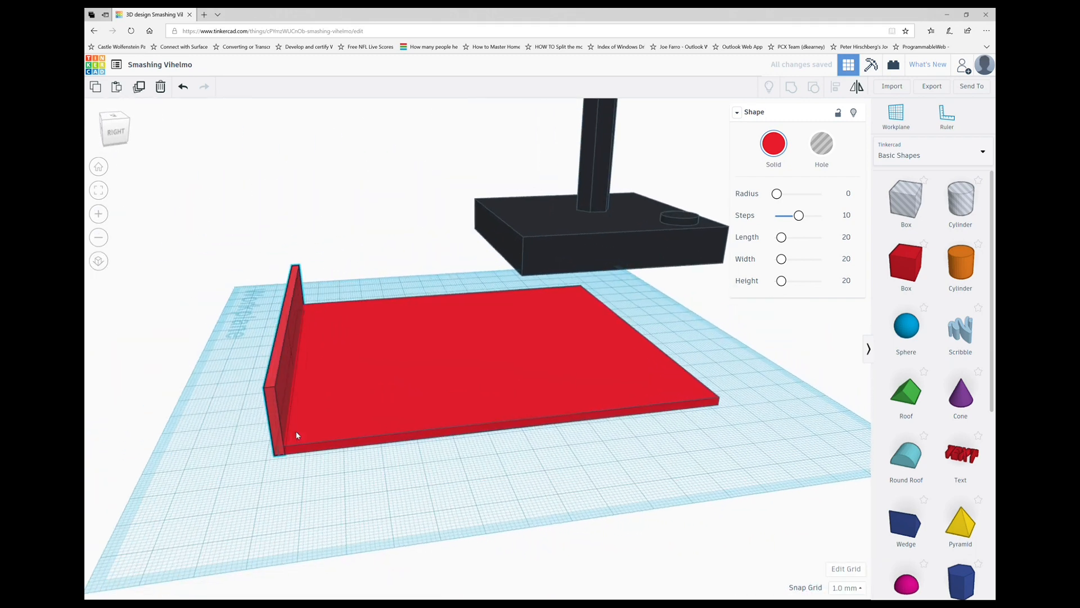
- Duplicate the front wall and place the copy along the plate's rear edge
{"action": "left_click", "coordinate": [279, 391]}
{"action": "left_click_drag", "start_coordinate": [278, 391], "coordinate": [370, 384]}
{"action": "left_click_drag", "start_coordinate": [440, 371], "coordinate": [586, 385], "text": "alt"}
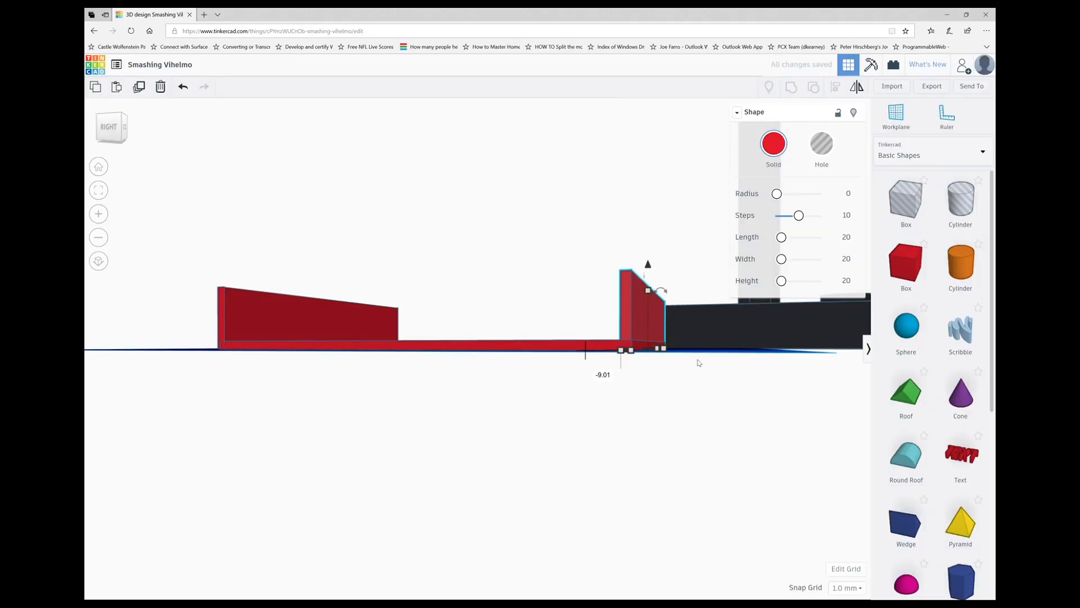
- Tilt the rear wall outward by 15 degrees
{"action": "mouse_move", "coordinate": [698, 363]}
{"action": "right_mouse_down"}
{"action": "mouse_move", "coordinate": [722, 365]}
{"action": "mouse_move", "coordinate": [703, 376]}
{"action": "right_mouse_up"}
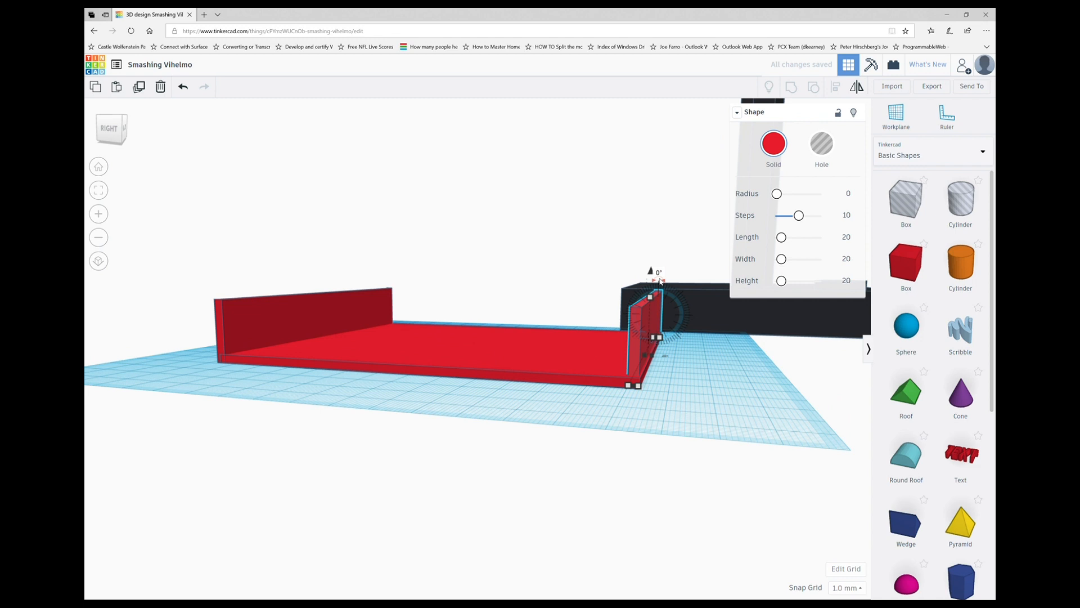
{"action": "left_click", "coordinate": [658, 274]}
{"action": "type", "text": "15"}
{"action": "key", "text": "Return"}
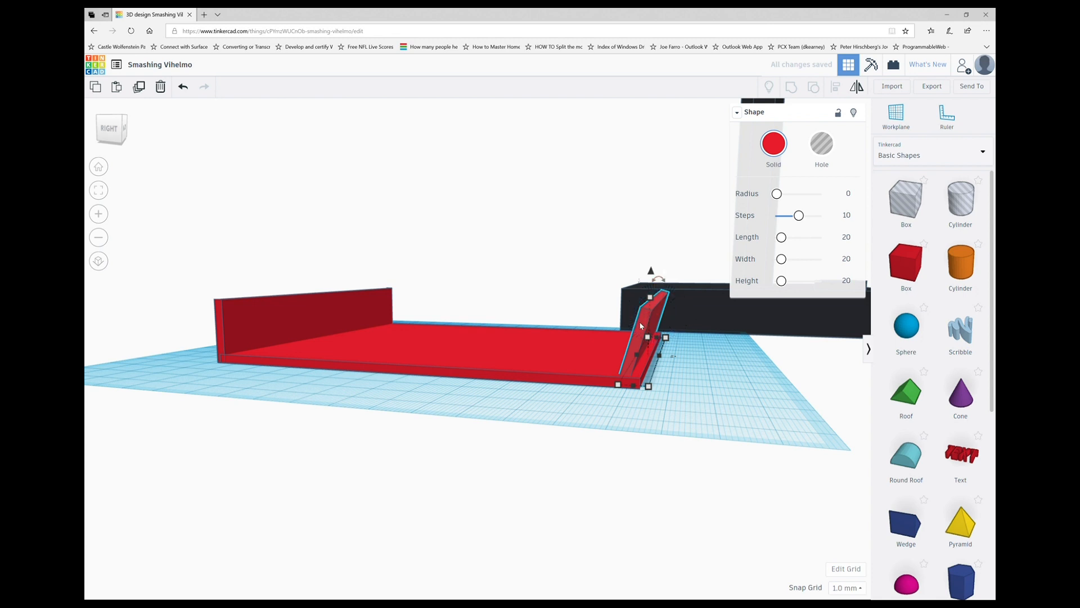
- Nudge the tilted rear wall in single grid steps so its base meets the plate's rear edge
{"action": "key", "text": "Right"}
{"action": "key", "text": "Right"}
{"action": "key", "text": "Right"}
{"action": "key", "text": "Right"}
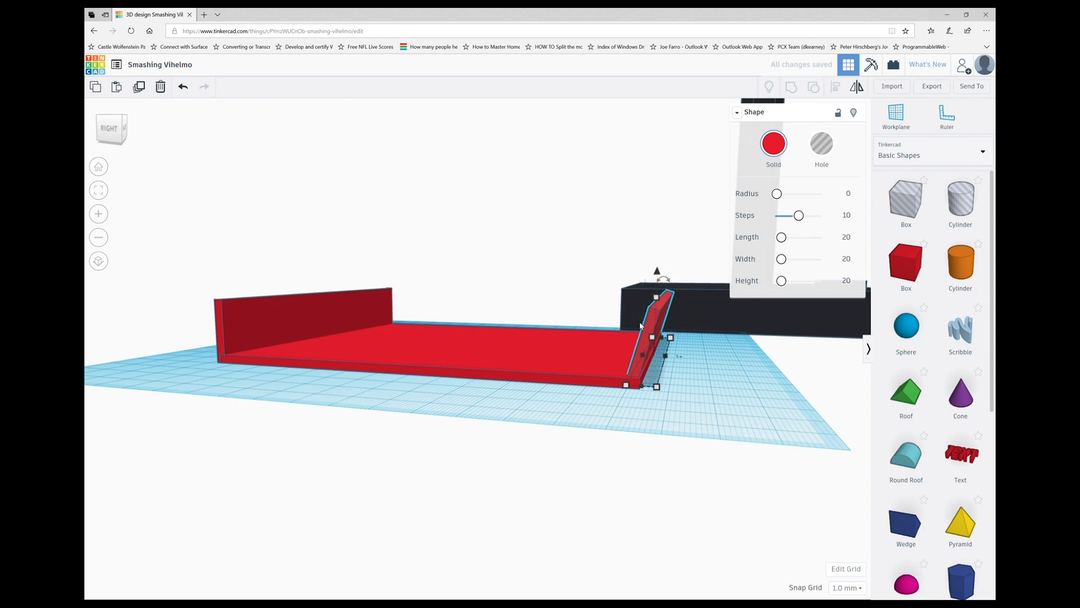
{"action": "key", "text": "Left"}
{"action": "key", "text": "Left"}
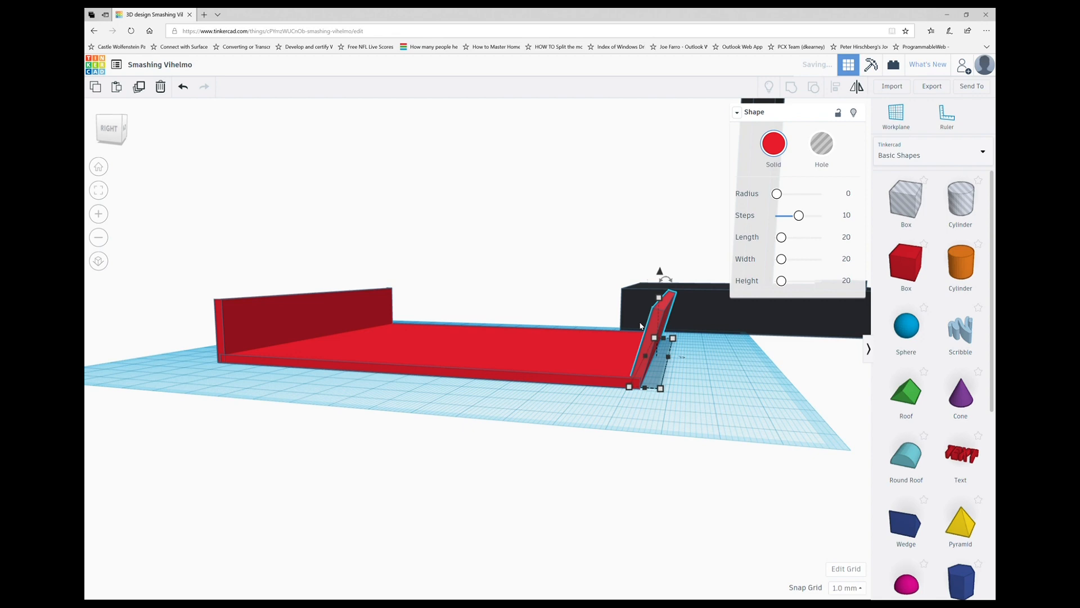
- Place the black model between the two walls to check the fit, and move it back off the plate
{"action": "right_click_drag", "start_coordinate": [429, 441], "coordinate": [725, 495]}
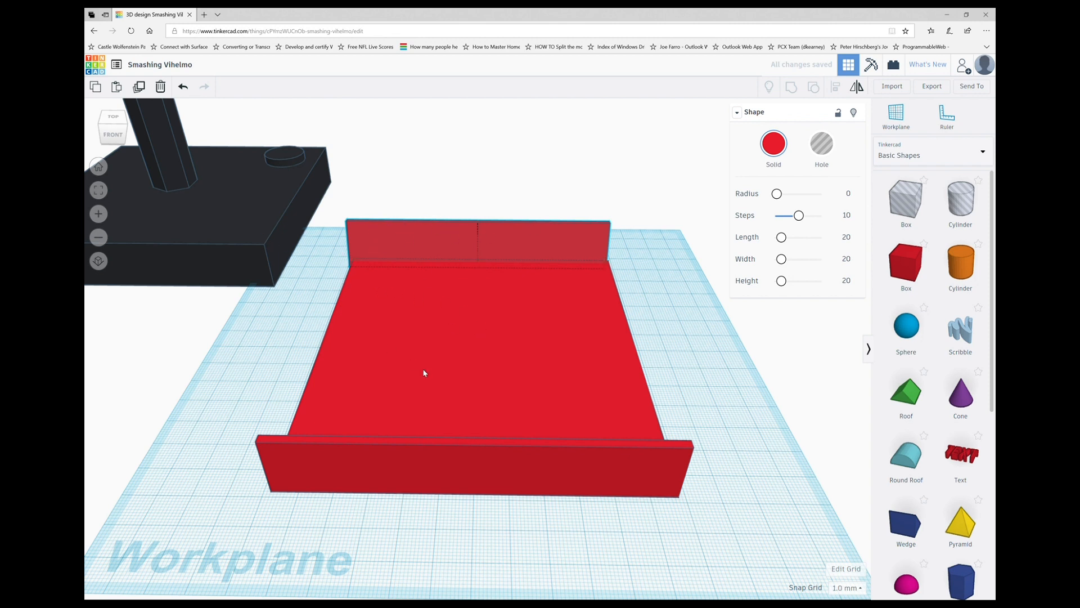
{"action": "left_click_drag", "start_coordinate": [260, 237], "coordinate": [502, 379]}
{"action": "left_click_drag", "start_coordinate": [576, 377], "coordinate": [640, 378]}
{"action": "right_click_drag", "start_coordinate": [739, 415], "coordinate": [467, 458]}
{"action": "left_click_drag", "start_coordinate": [465, 442], "coordinate": [416, 436]}
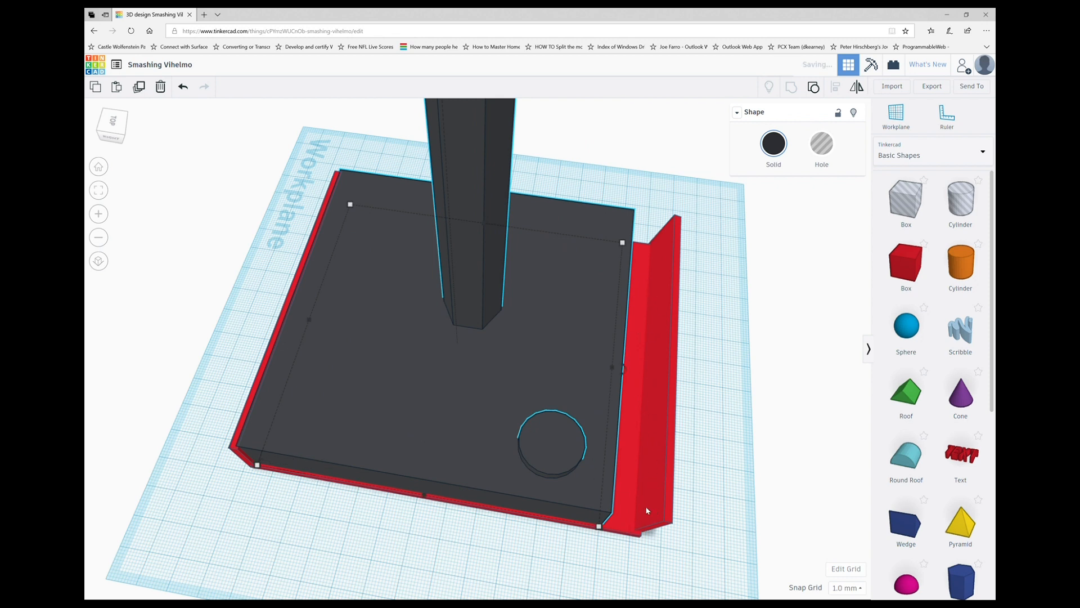
{"action": "left_click_drag", "start_coordinate": [472, 438], "coordinate": [528, 130]}
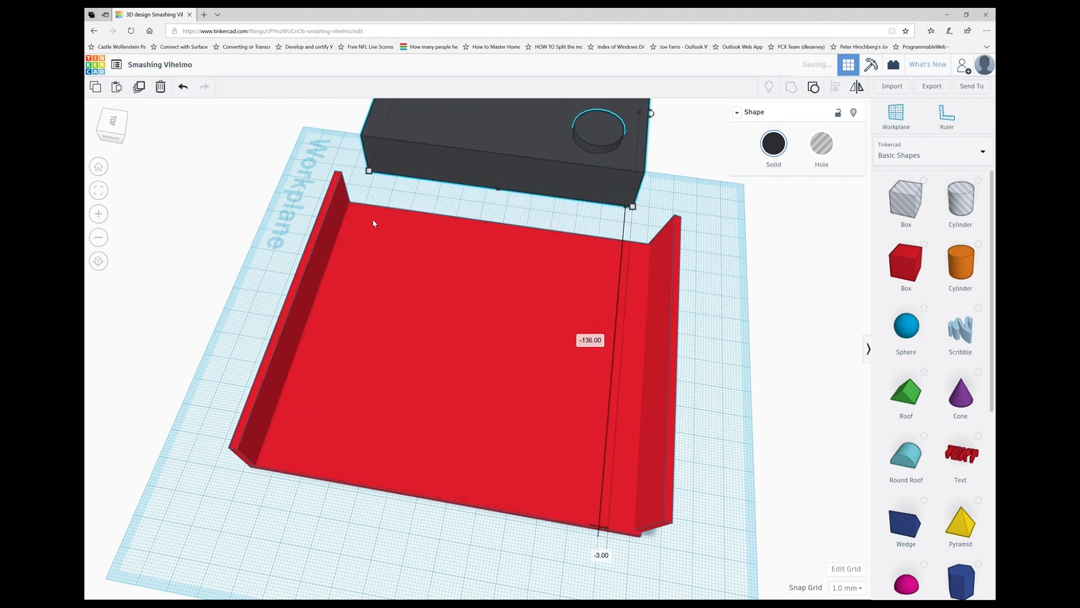
- Select the red plate and both walls, and align them on their centers across the width
{"action": "left_click", "coordinate": [330, 236]}
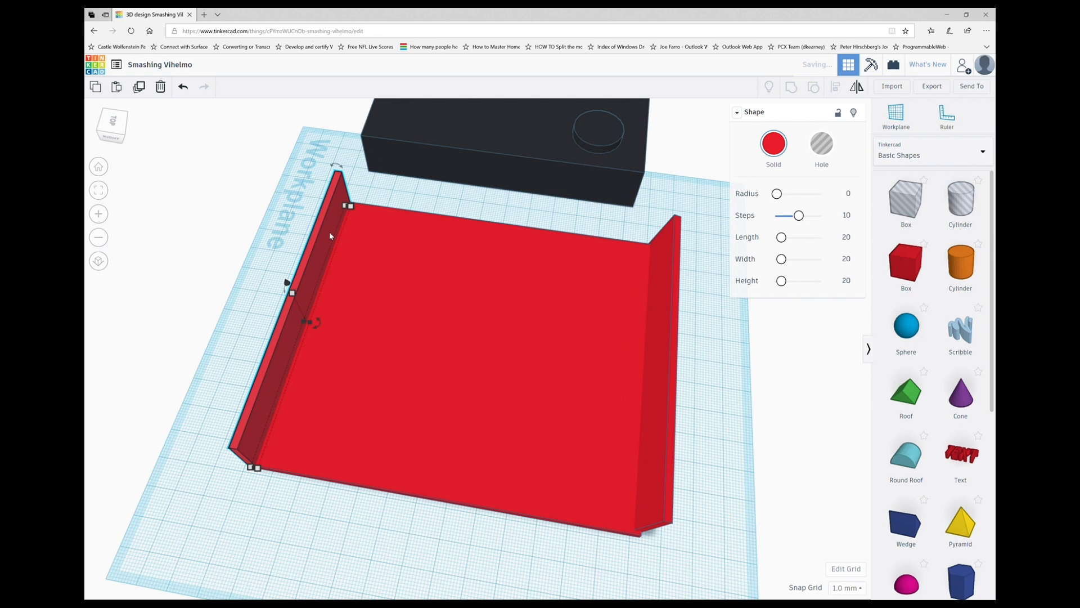
{"action": "left_click", "coordinate": [456, 276], "text": "shift"}
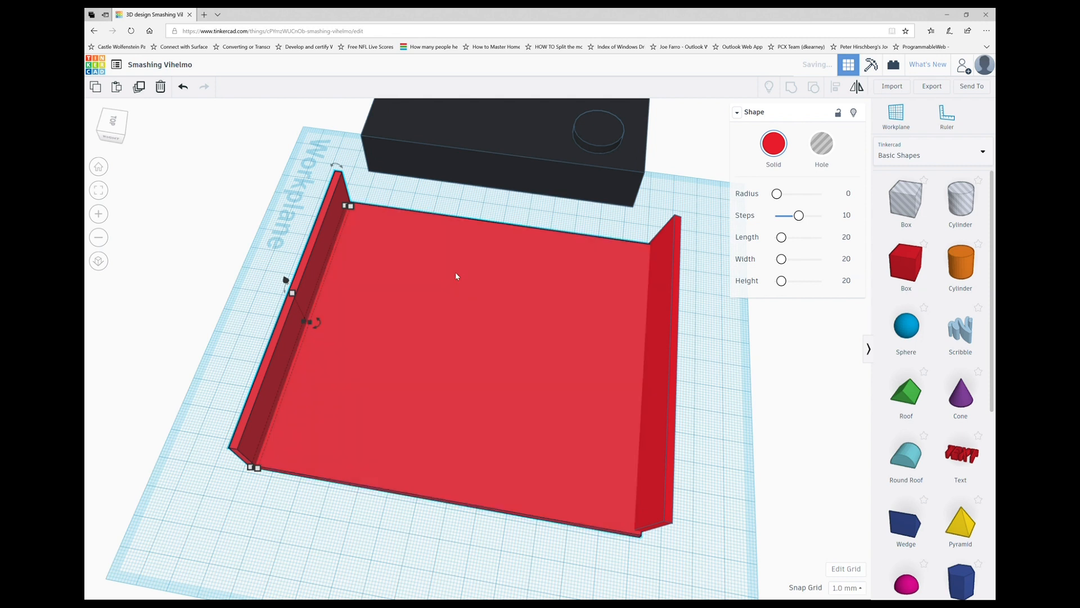
{"action": "left_click", "coordinate": [665, 298], "text": "shift"}
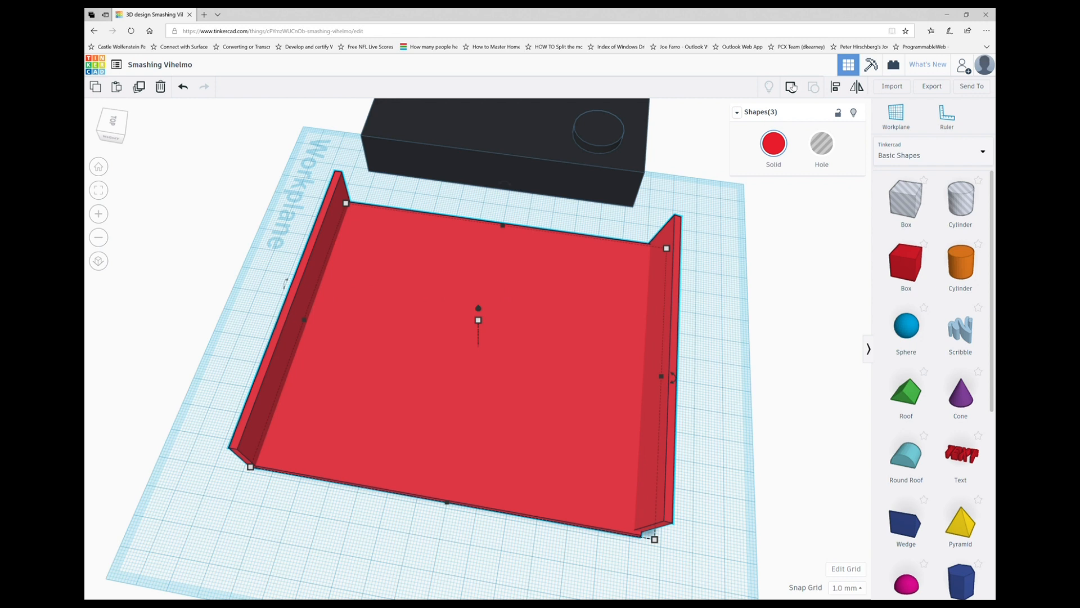
{"action": "left_click", "coordinate": [836, 87]}
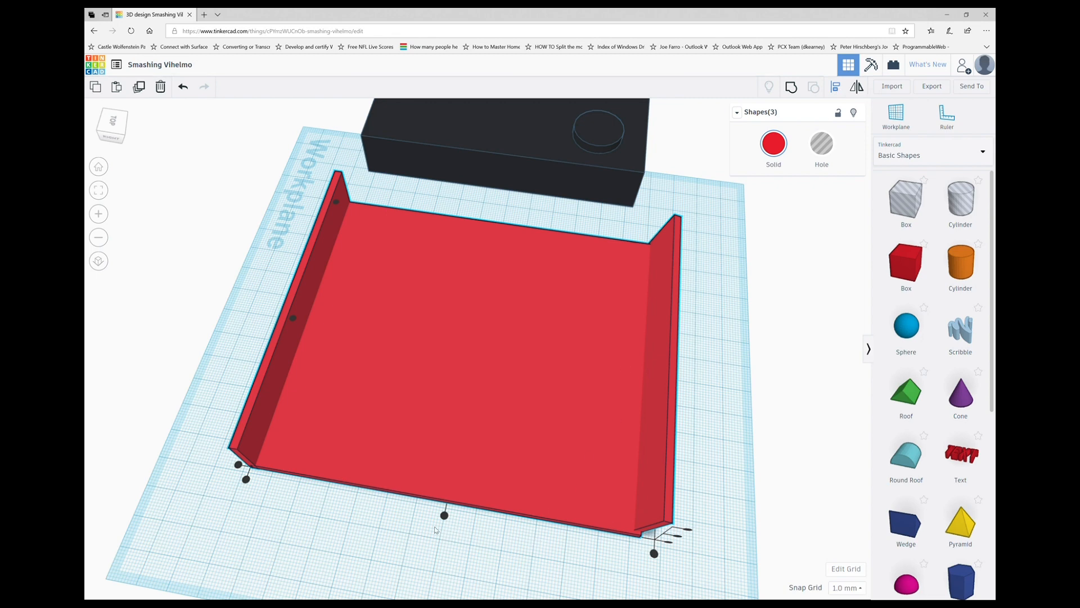
{"action": "right_click_drag", "start_coordinate": [340, 539], "coordinate": [501, 479]}
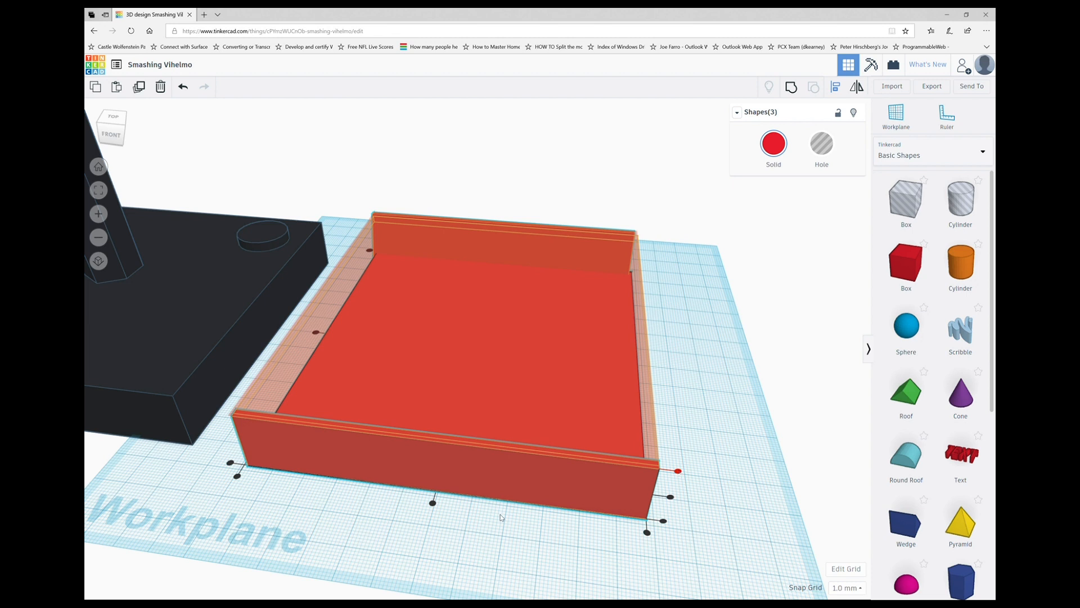
{"action": "left_click", "coordinate": [432, 503]}
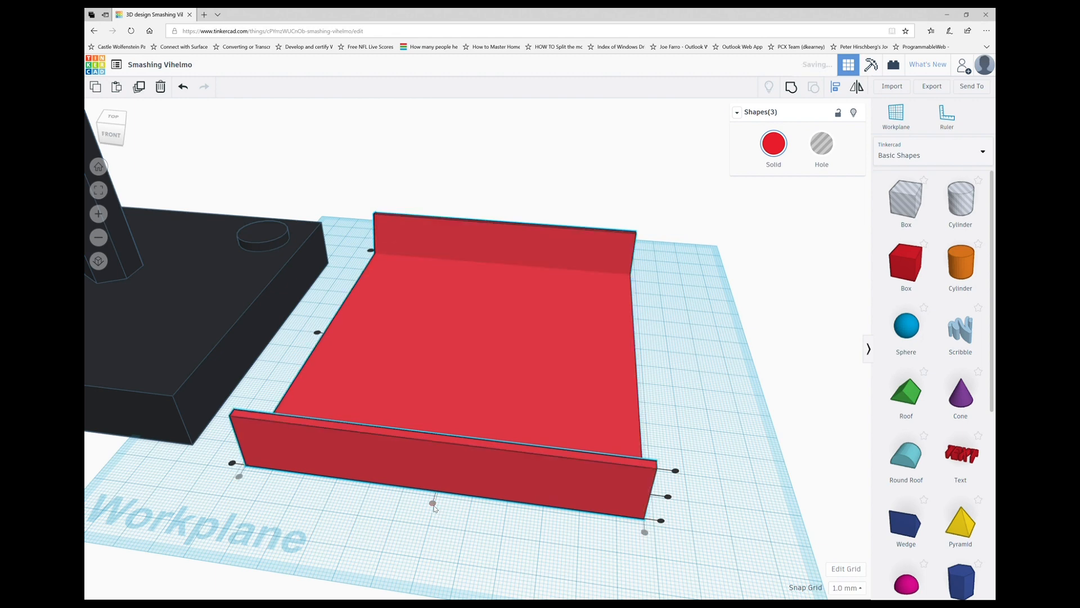
{"action": "right_click_drag", "start_coordinate": [701, 388], "coordinate": [434, 361]}
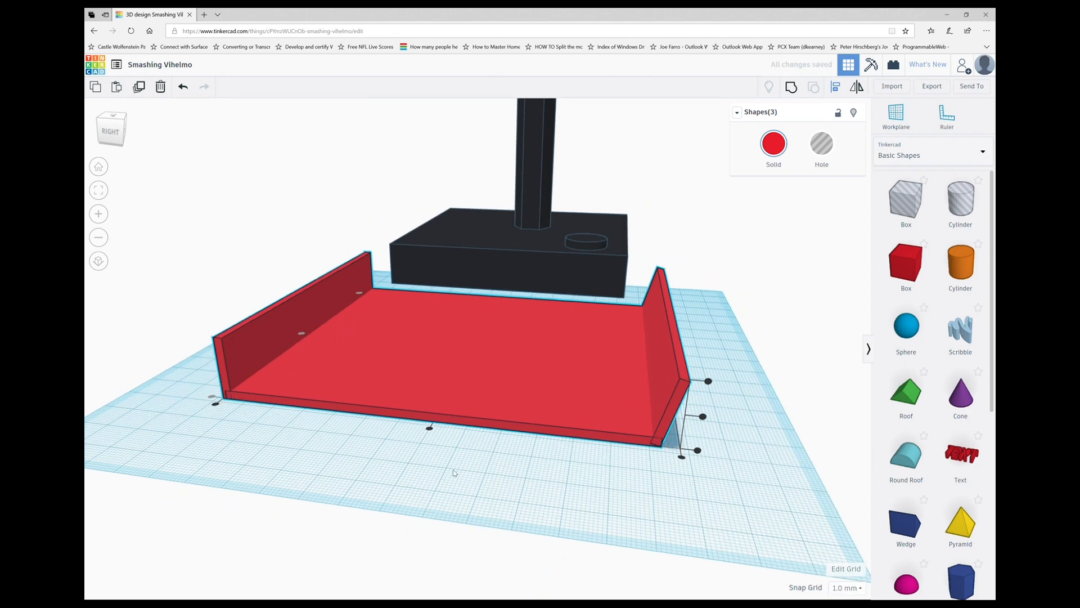
{"action": "right_click_drag", "start_coordinate": [450, 468], "coordinate": [701, 428]}
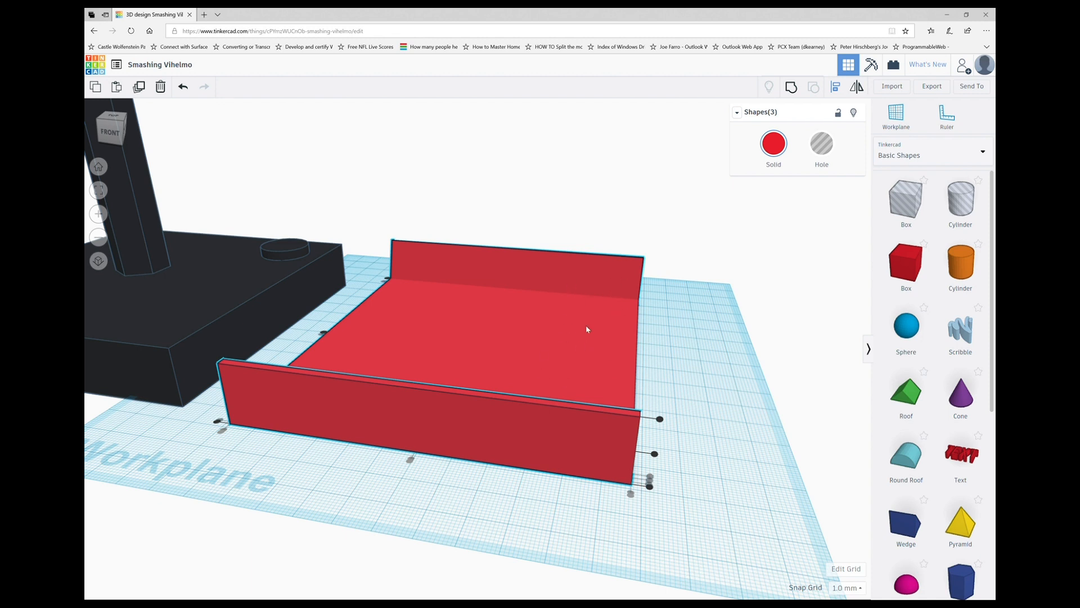
- Add a cylinder hole beside the red plate and set both its width and depth to 7 mm
{"action": "left_click_drag", "start_coordinate": [963, 203], "coordinate": [745, 315]}
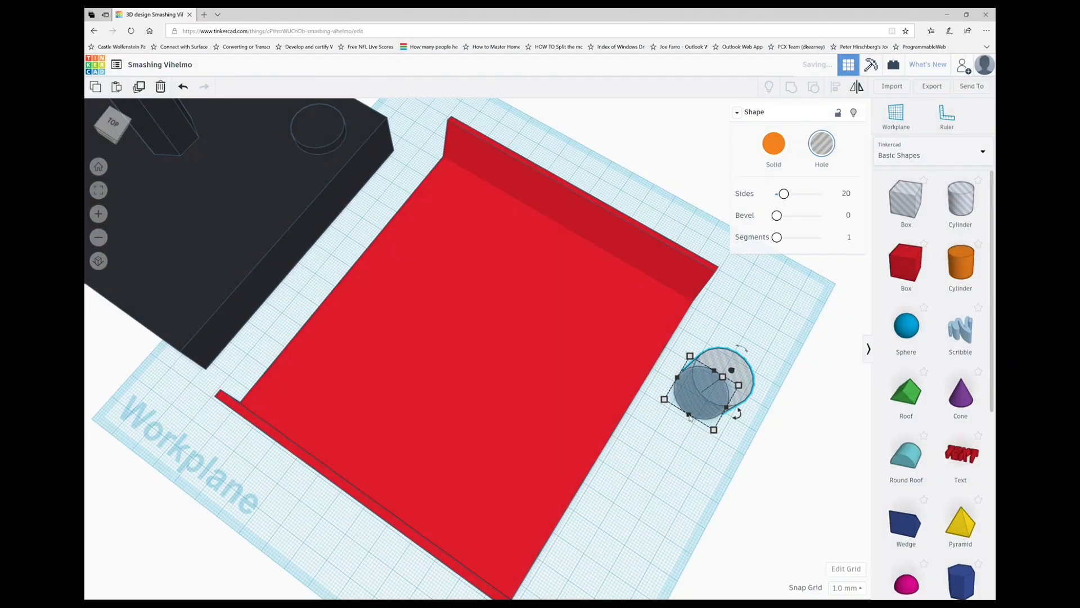
{"action": "mouse_move", "coordinate": [690, 416]}
{"action": "left_click", "coordinate": [772, 436]}
{"action": "type", "text": "7"}
{"action": "key", "text": "Return"}
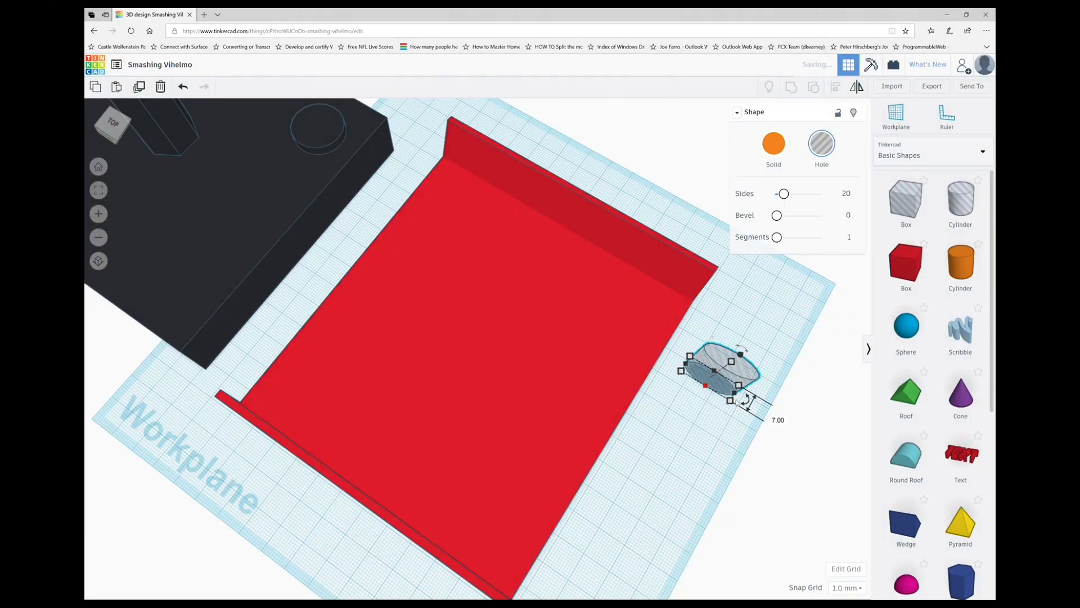
{"action": "mouse_move", "coordinate": [731, 400]}
{"action": "left_click", "coordinate": [683, 426]}
{"action": "type", "text": "7"}
{"action": "key", "text": "Return"}
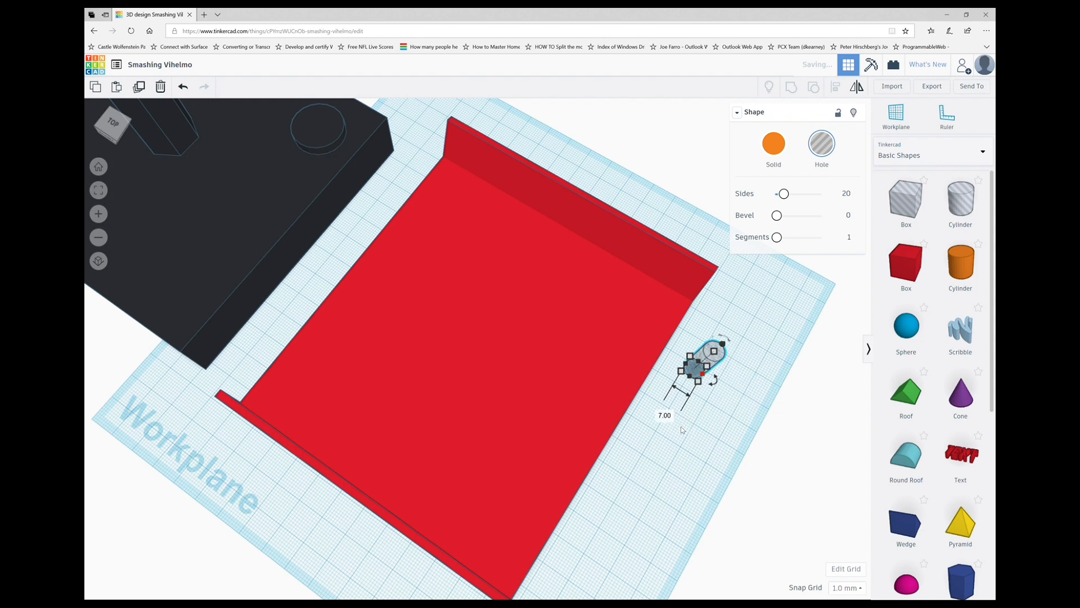
- Place a copy of the 7 mm cylinder hole beside the original, next to the red plate
{"action": "left_click", "coordinate": [724, 368]}
{"action": "left_click", "coordinate": [727, 367]}
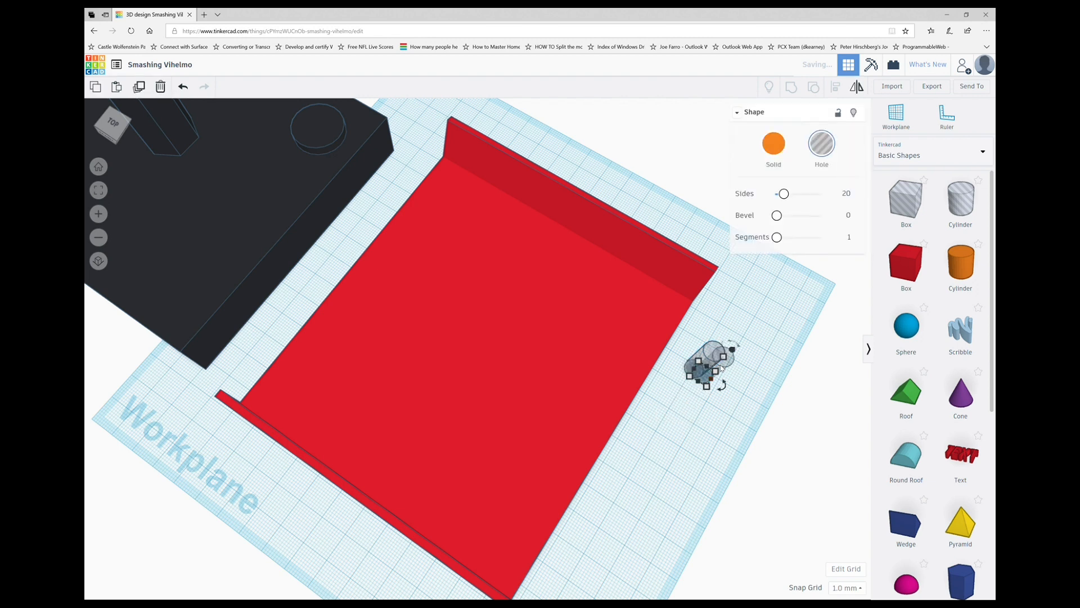
{"action": "left_click_drag", "start_coordinate": [728, 367], "coordinate": [739, 336]}
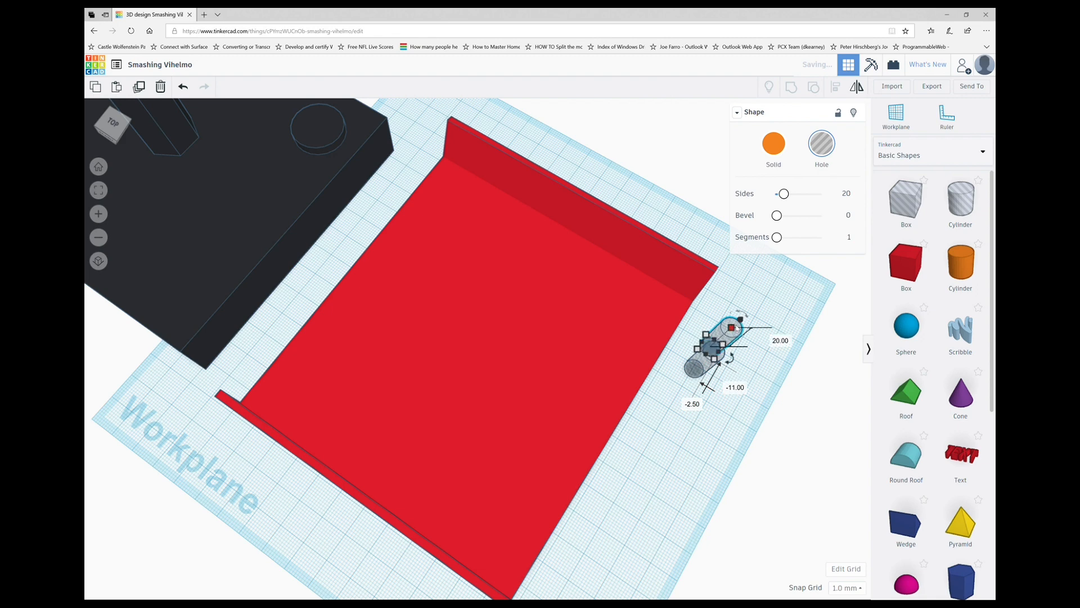
- Set the copied cylinder hole's width and depth to 5 mm, and move it to overlap the 7 mm hole
{"action": "right_click_drag", "start_coordinate": [755, 355], "coordinate": [621, 340]}
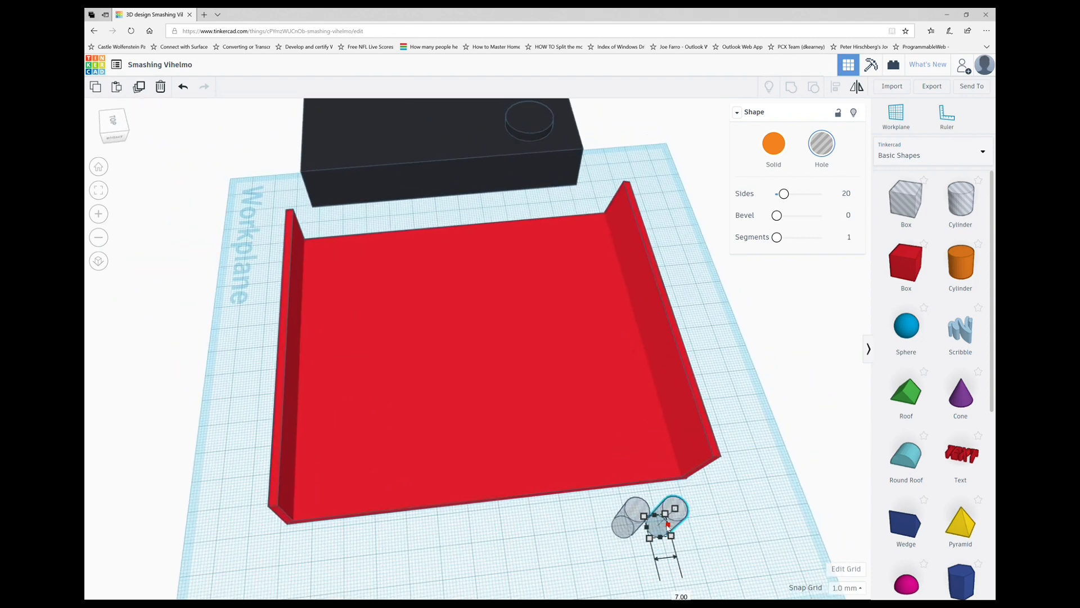
{"action": "left_click_drag", "start_coordinate": [670, 527], "coordinate": [675, 524]}
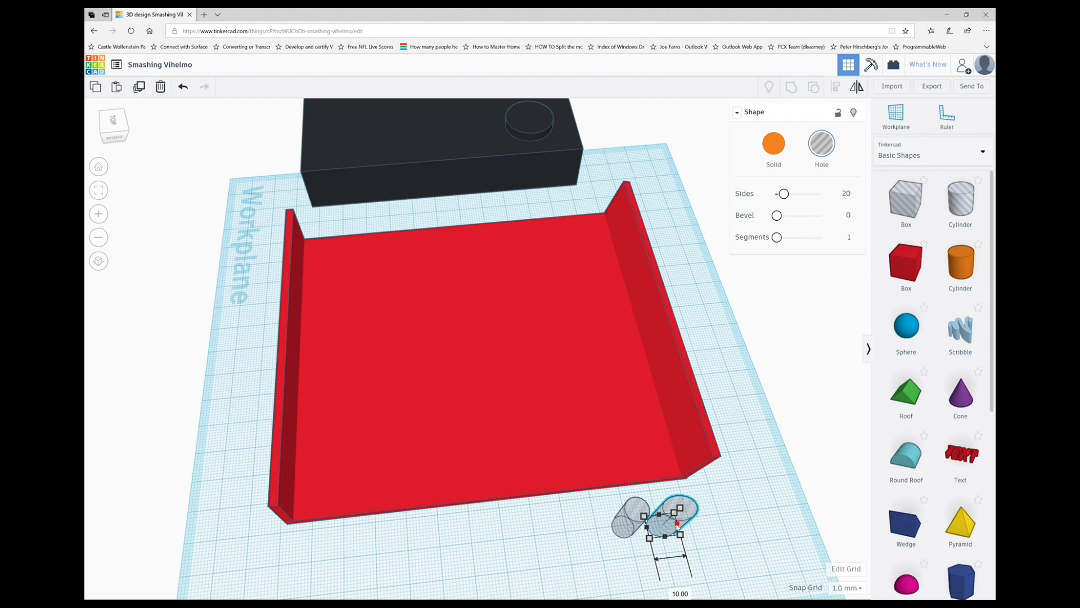
{"action": "left_click", "coordinate": [597, 538]}
{"action": "type", "text": "5"}
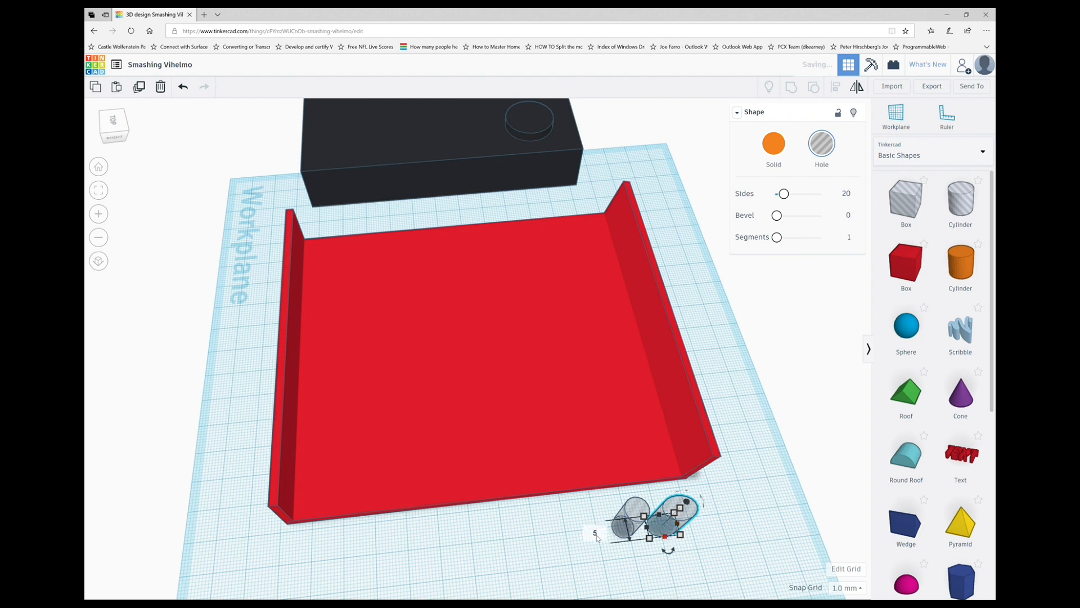
{"action": "key", "text": "Return"}
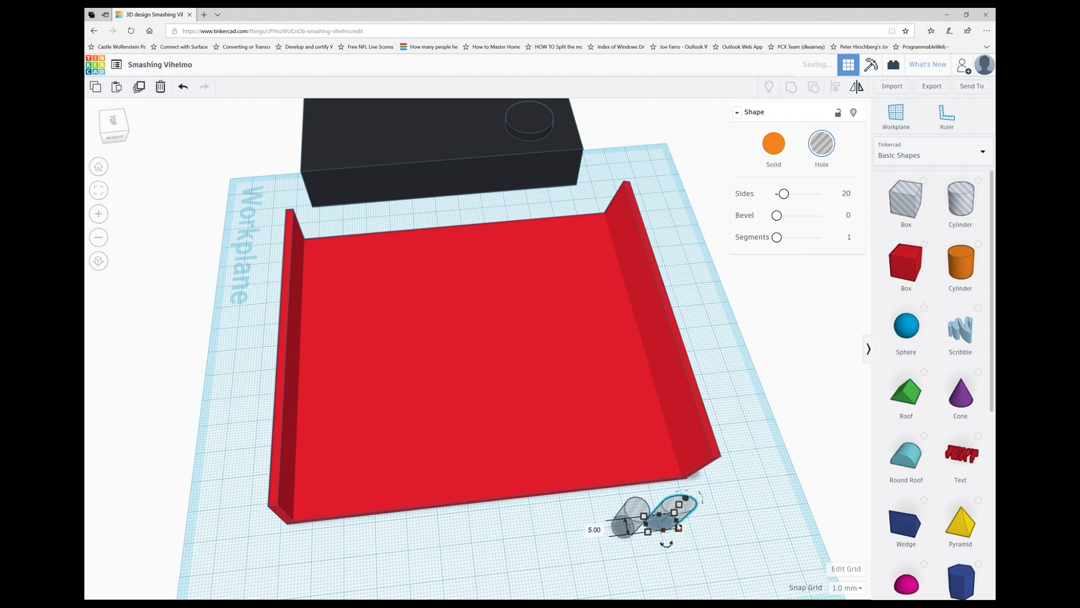
{"action": "left_click", "coordinate": [679, 588]}
{"action": "type", "text": "5"}
{"action": "key", "text": "Return"}
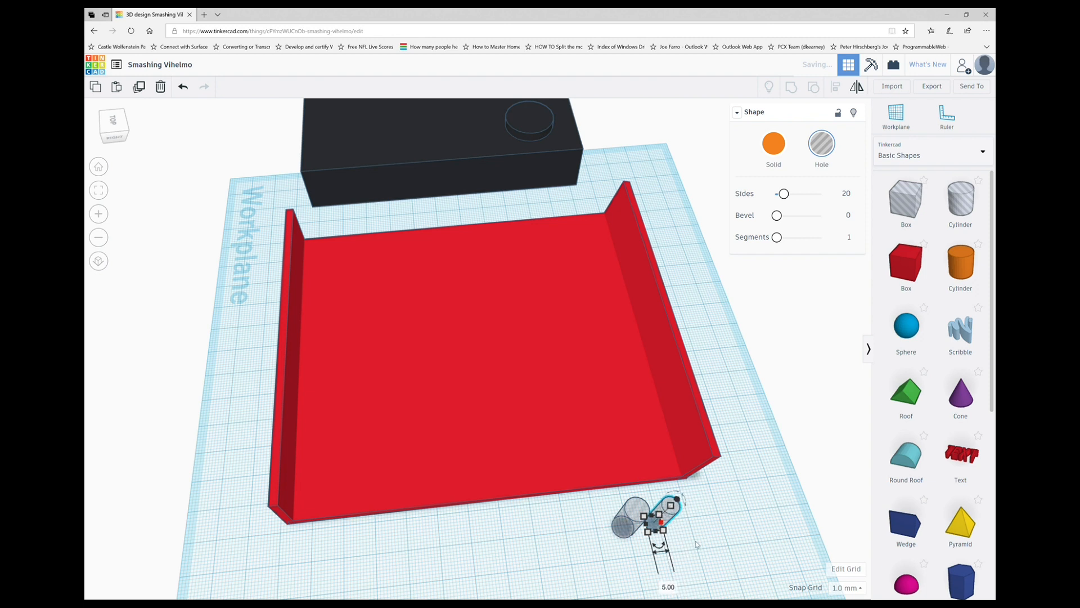
{"action": "left_click_drag", "start_coordinate": [671, 516], "coordinate": [651, 518]}
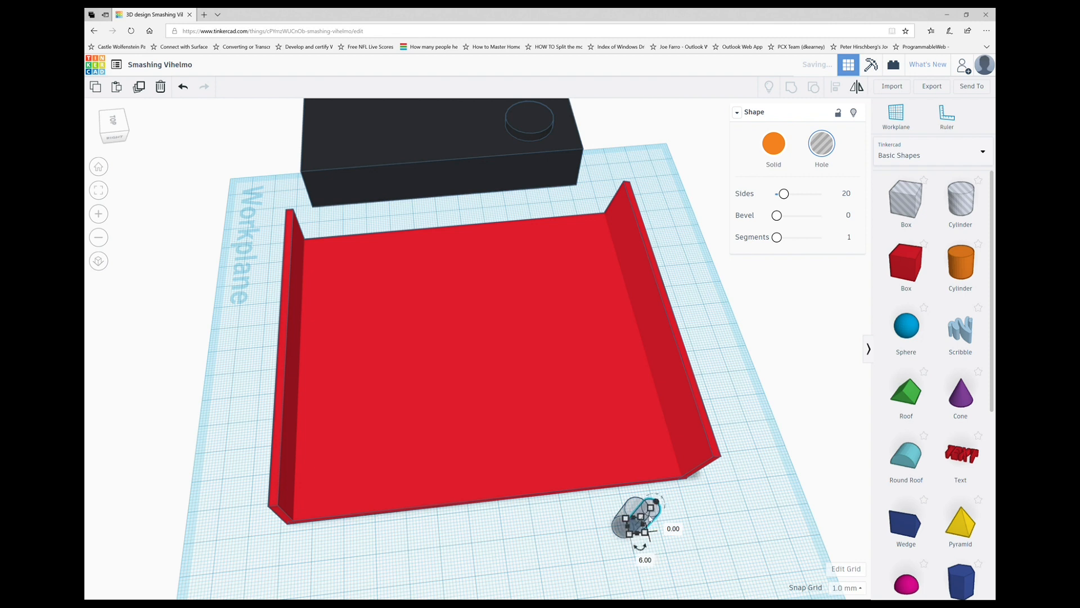
{"action": "left_click", "coordinate": [98, 215]}
{"action": "scroll", "coordinate": [465, 321], "scroll_direction": "up", "scroll_amount": 3}
{"action": "scroll", "coordinate": [555, 313], "scroll_direction": "up", "scroll_amount": 4}
{"action": "right_click_drag", "start_coordinate": [671, 342], "coordinate": [246, 260]}
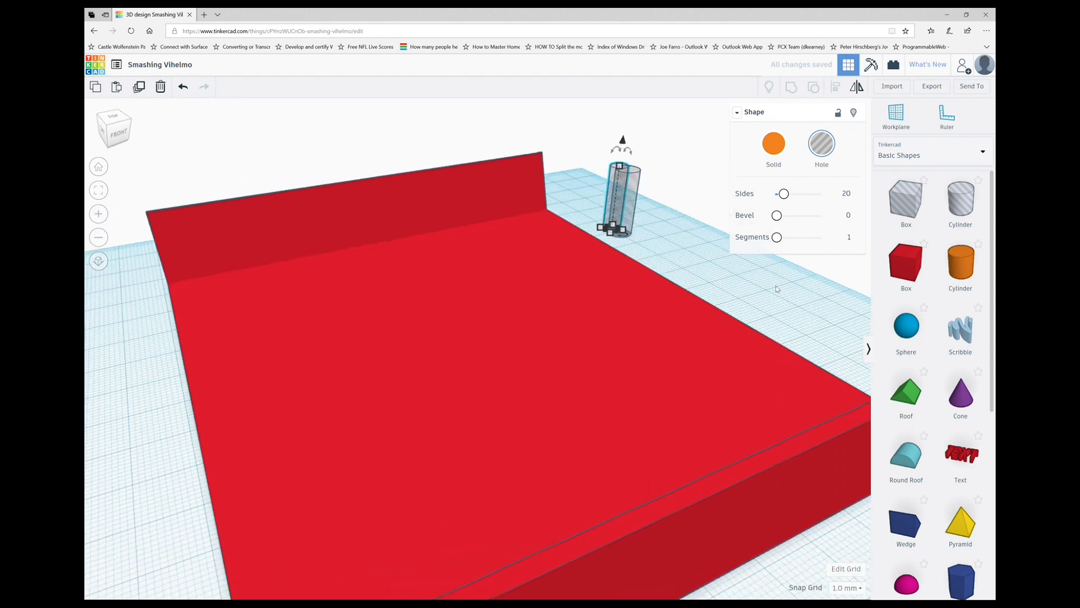
{"action": "left_click", "coordinate": [98, 214]}
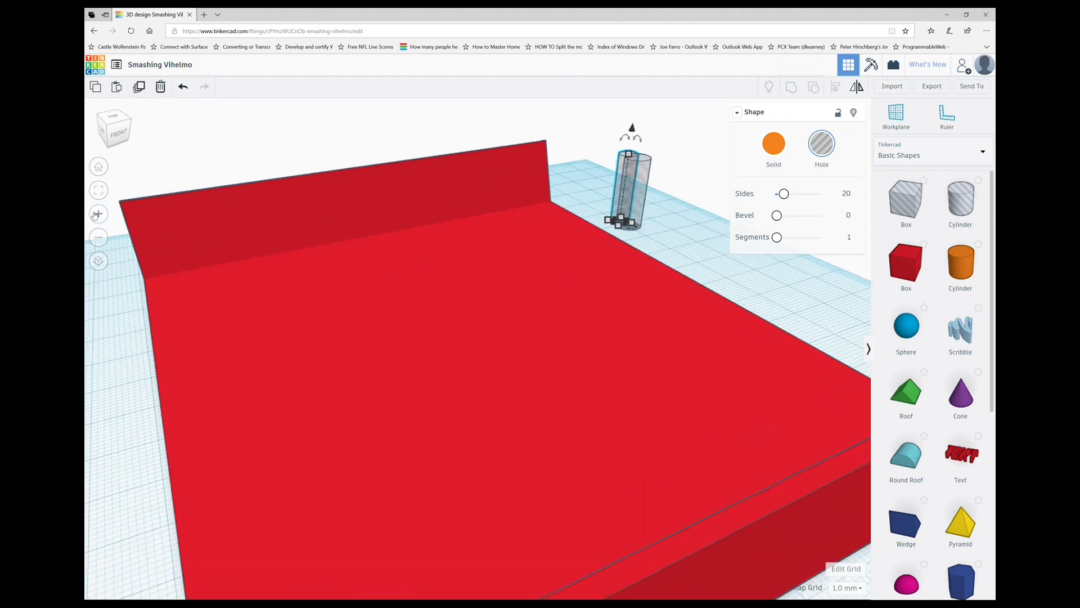
{"action": "right_click_drag", "start_coordinate": [448, 234], "coordinate": [619, 152]}
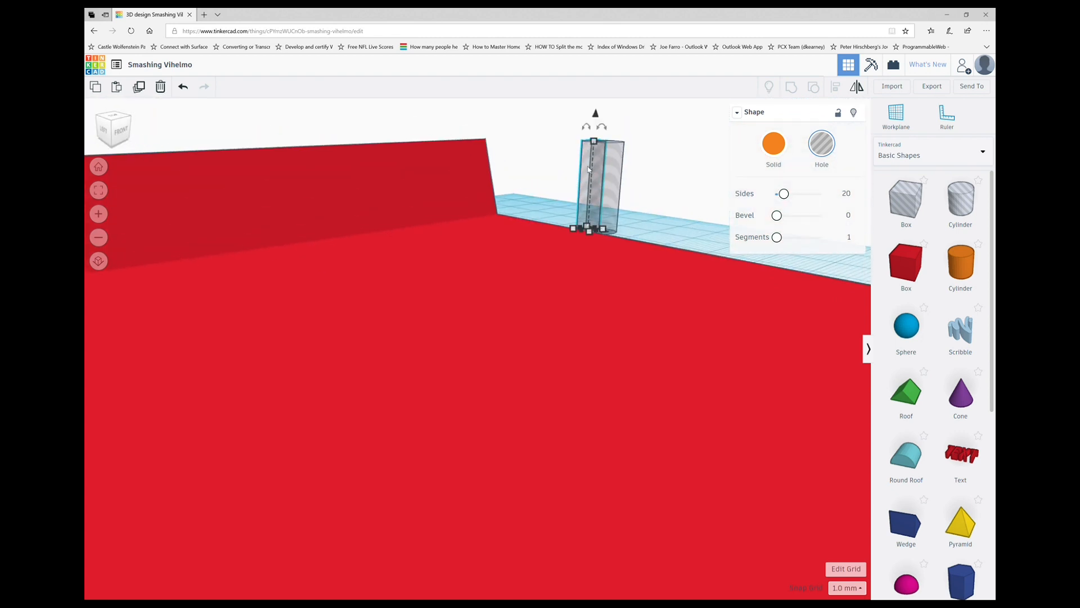
{"action": "left_click", "coordinate": [616, 178], "text": "shift"}
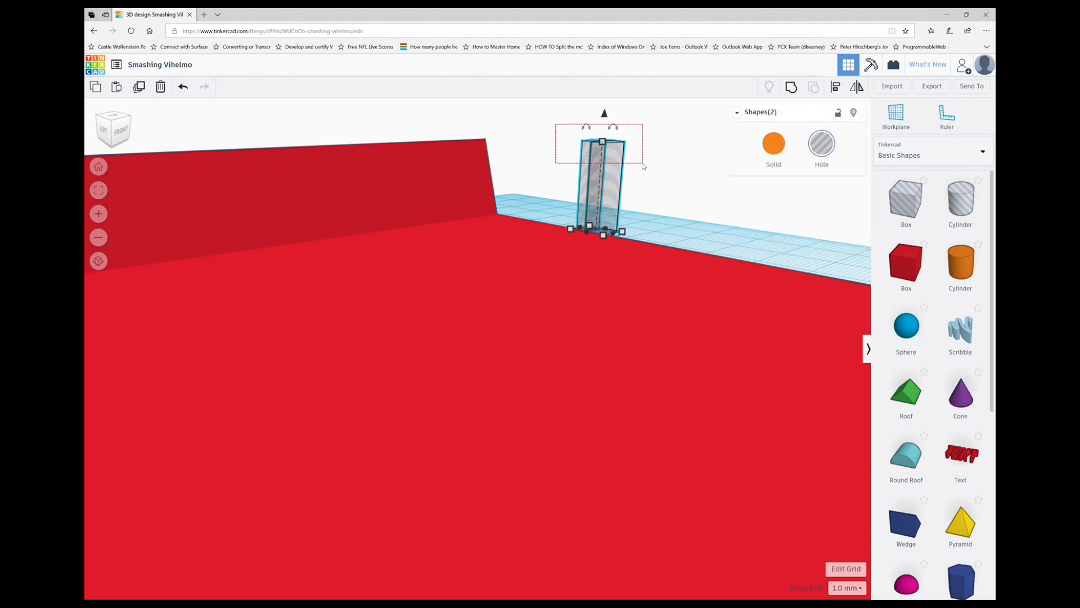
{"action": "key", "text": "ctrl+a"}
{"action": "left_click", "coordinate": [836, 88]}
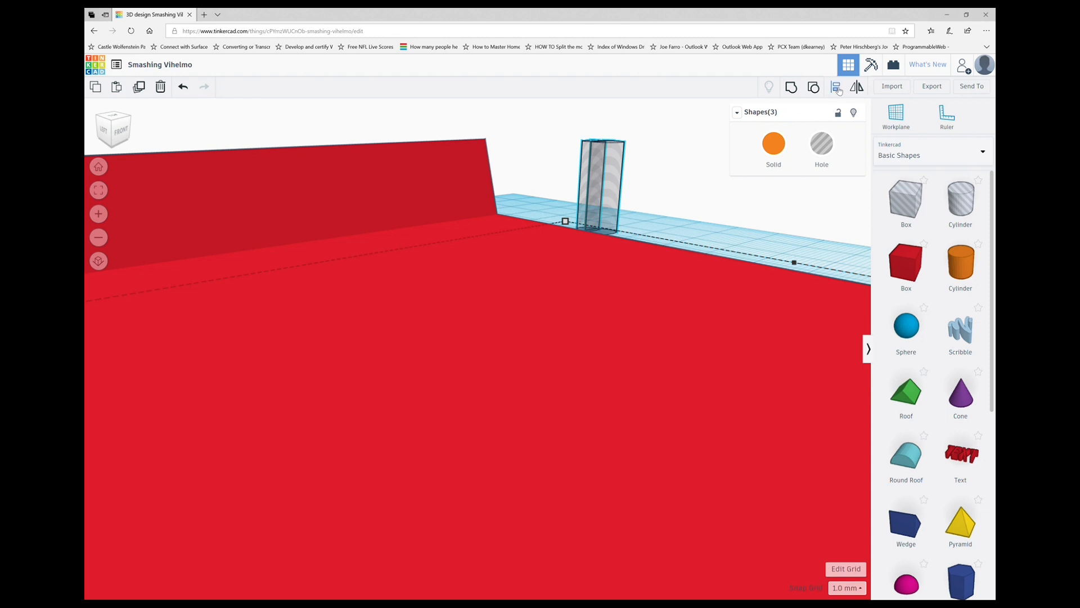
{"action": "right_click_drag", "start_coordinate": [600, 252], "coordinate": [540, 257]}
{"action": "left_click", "coordinate": [95, 237]}
{"action": "left_click", "coordinate": [98, 237]}
{"action": "left_click", "coordinate": [98, 238]}
{"action": "left_click", "coordinate": [98, 238]}
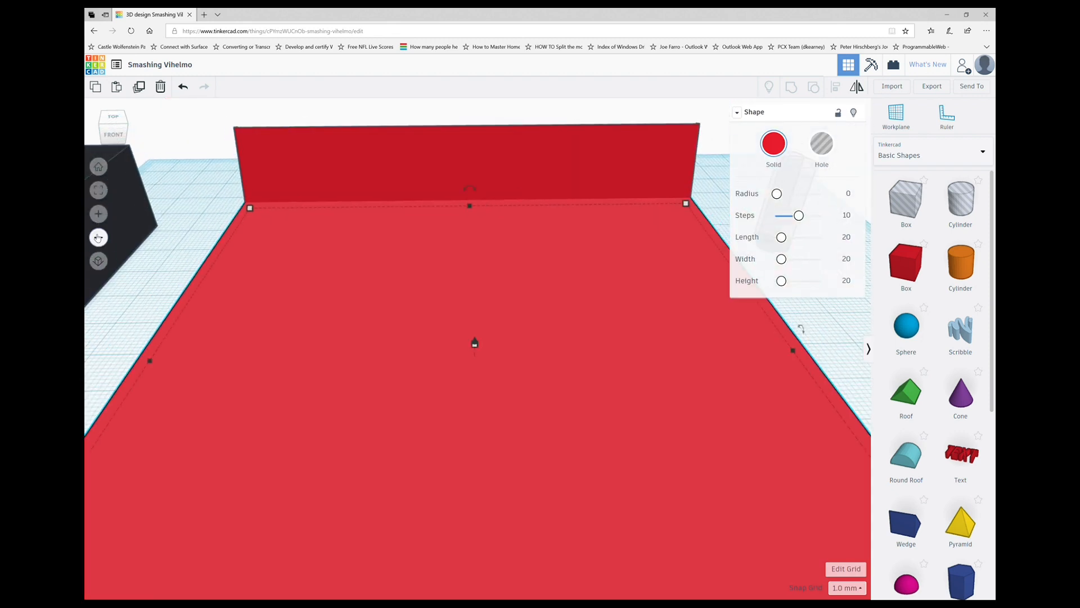
{"action": "left_click", "coordinate": [98, 238]}
{"action": "left_click", "coordinate": [98, 237]}
{"action": "left_click", "coordinate": [97, 238]}
{"action": "left_click", "coordinate": [98, 238]}
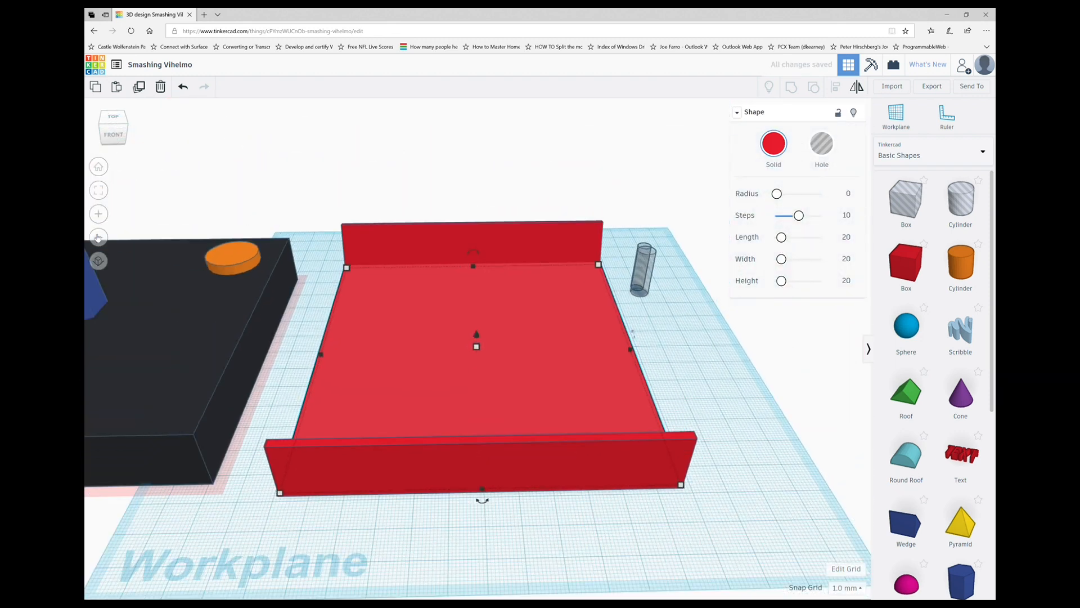
{"action": "left_click", "coordinate": [98, 238]}
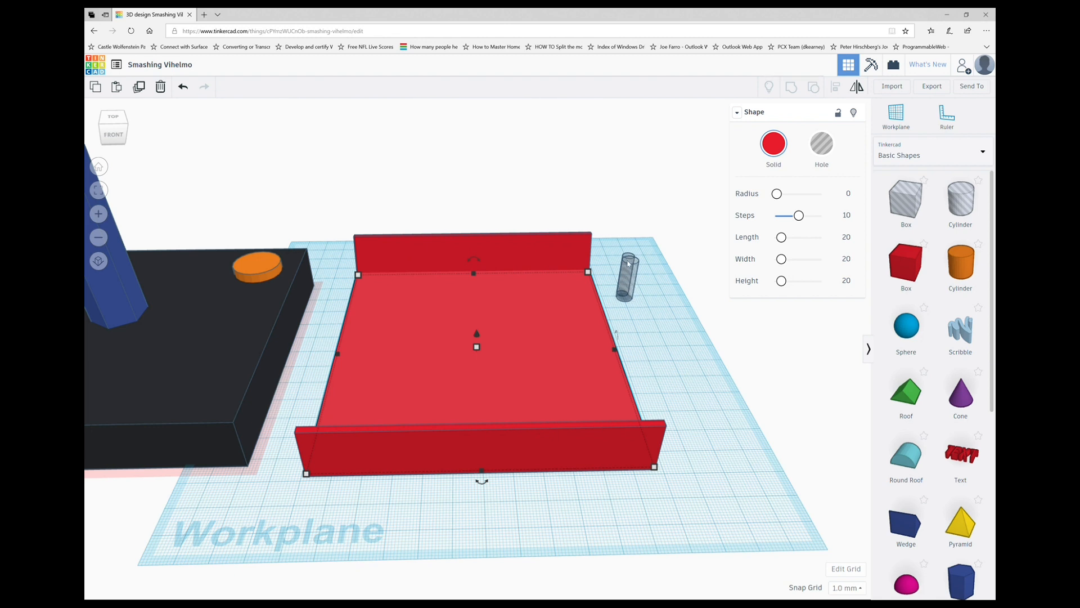
- Align the two overlapping cylinder holes and group them into one keyhole-shaped hole
{"action": "left_click", "coordinate": [628, 264]}
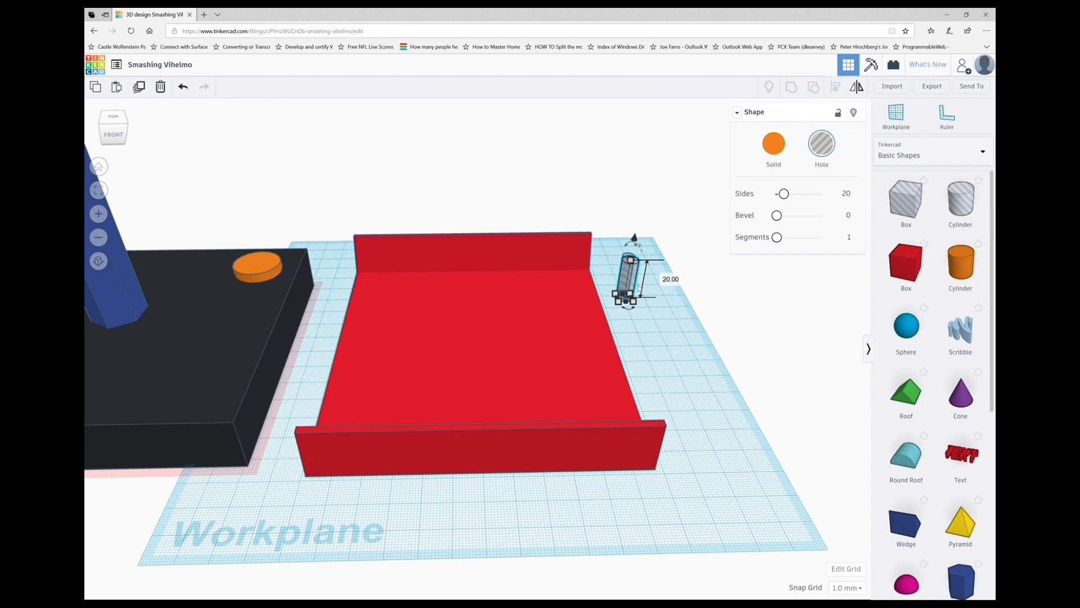
{"action": "left_click_drag", "start_coordinate": [653, 314], "coordinate": [616, 269]}
{"action": "left_click", "coordinate": [835, 87]}
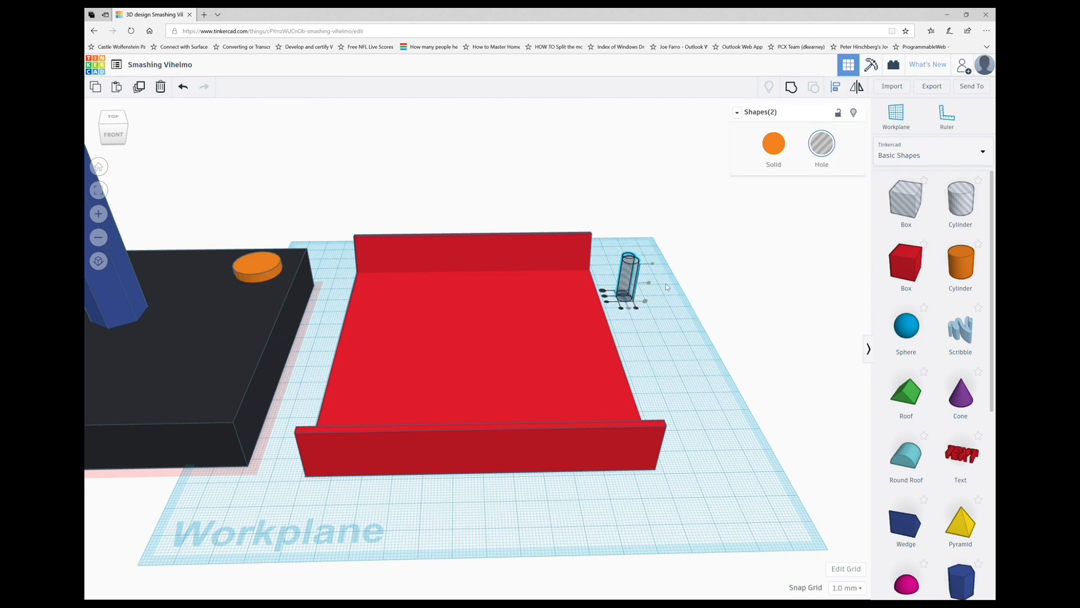
{"action": "left_click", "coordinate": [605, 298]}
{"action": "key", "text": "ctrl+g"}
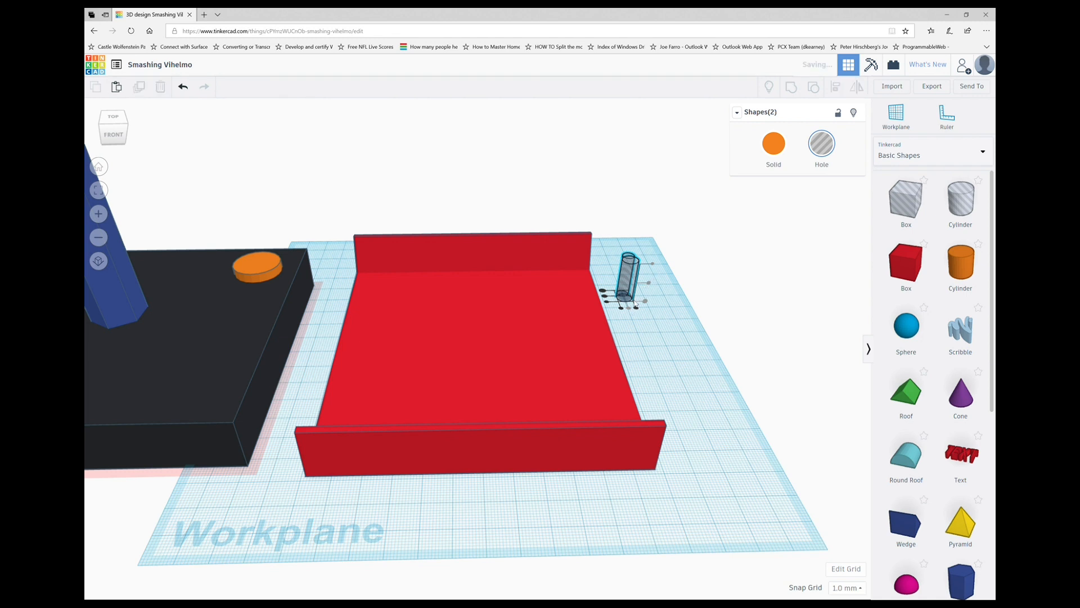
{"action": "left_click_drag", "start_coordinate": [615, 249], "coordinate": [665, 309]}
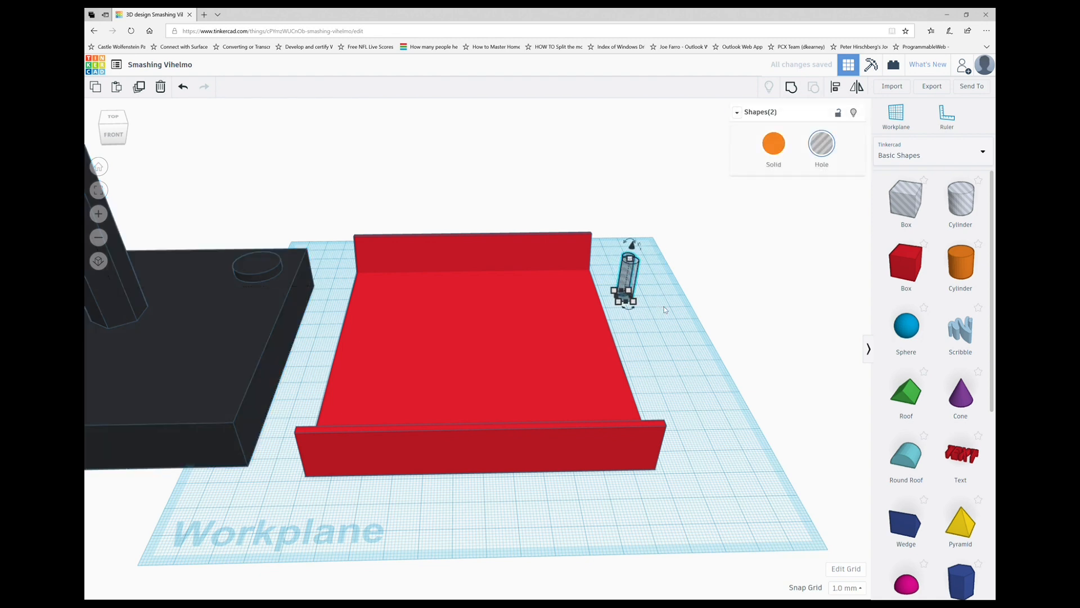
{"action": "left_click", "coordinate": [792, 90]}
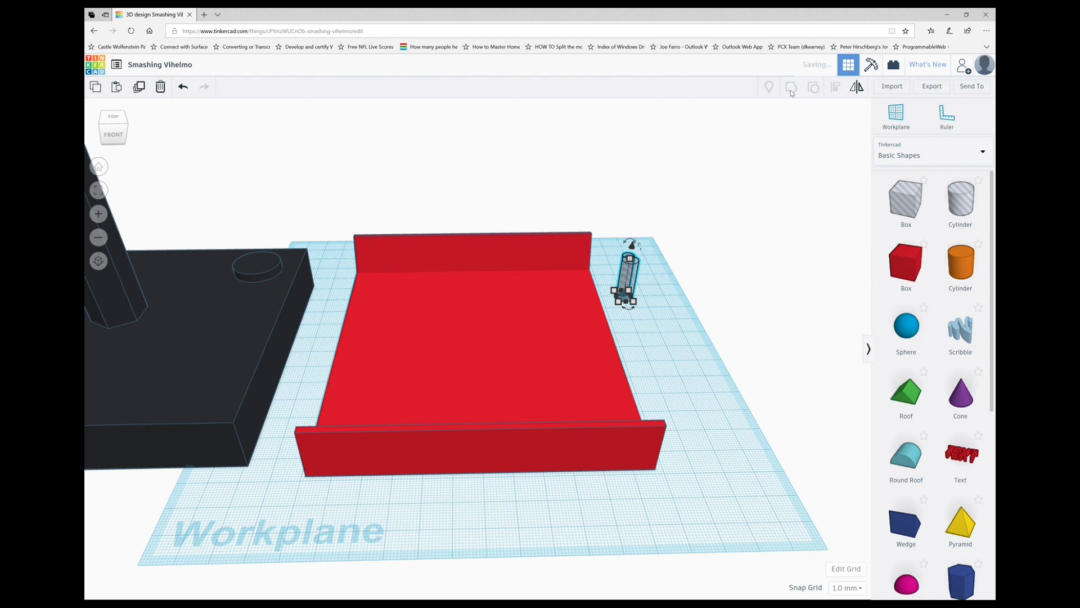
- Rotate the grouped keyhole hole 90° so it lies horizontally, pointing toward the rear wall
{"action": "left_click", "coordinate": [630, 273]}
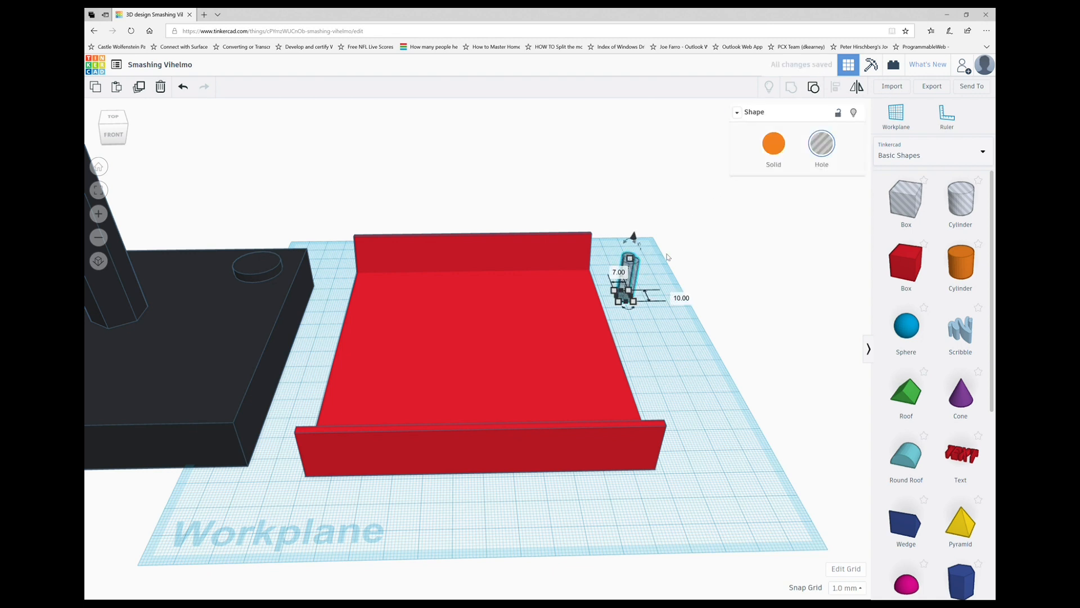
{"action": "right_click_drag", "start_coordinate": [648, 260], "coordinate": [656, 309]}
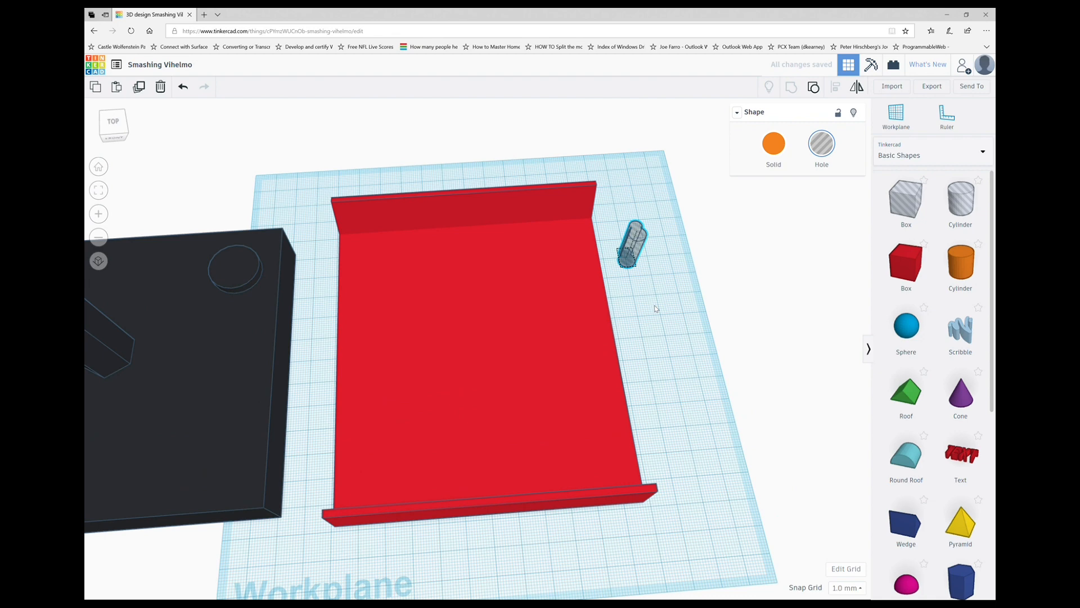
{"action": "right_click_drag", "start_coordinate": [498, 258], "coordinate": [395, 184]}
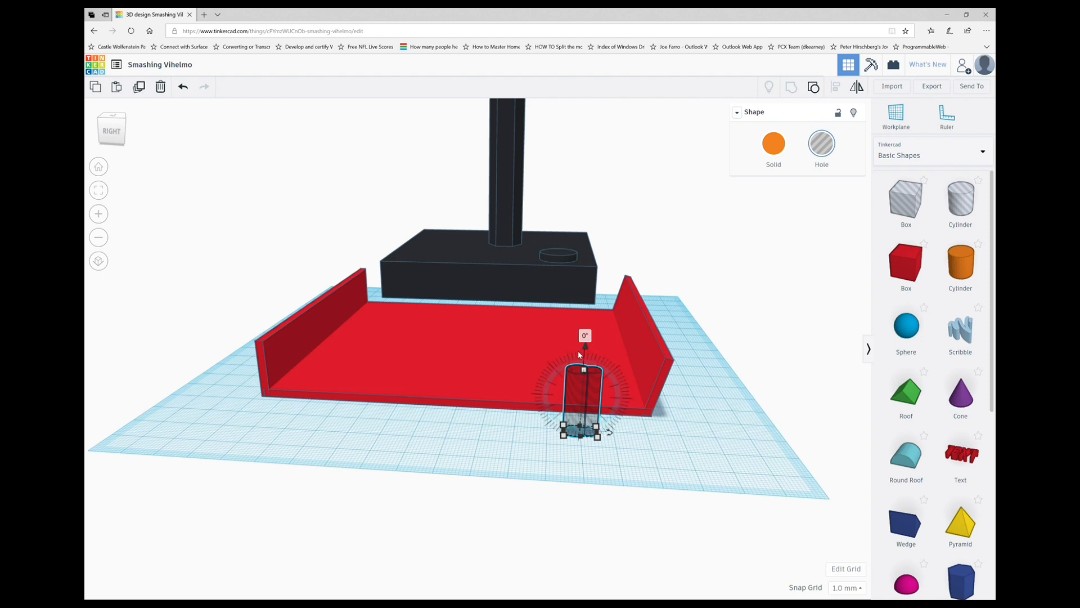
{"action": "left_click", "coordinate": [584, 336]}
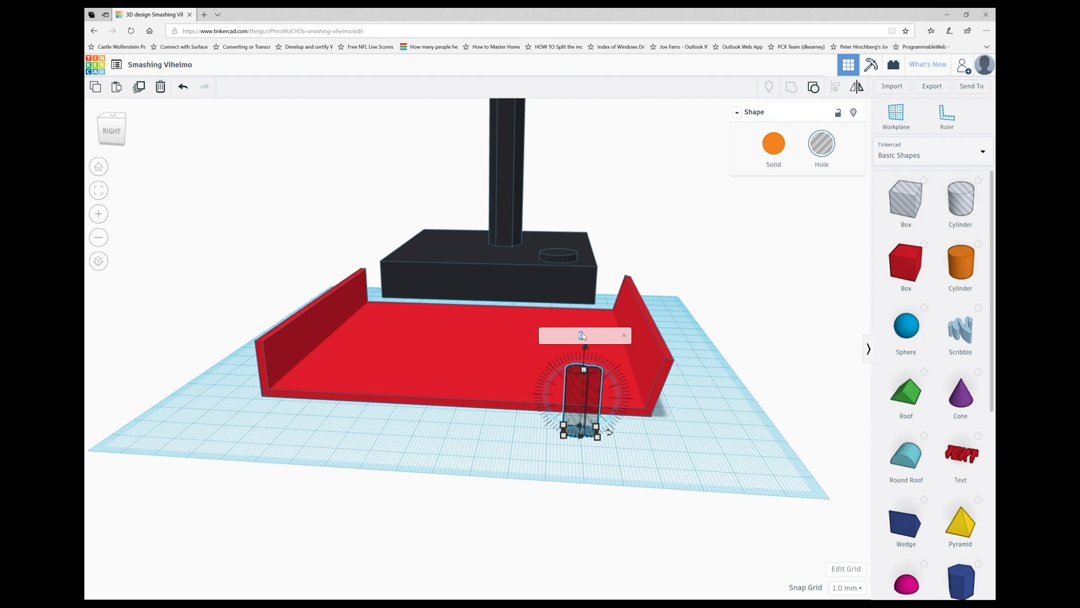
{"action": "type", "text": "90"}
{"action": "key", "text": "Return"}
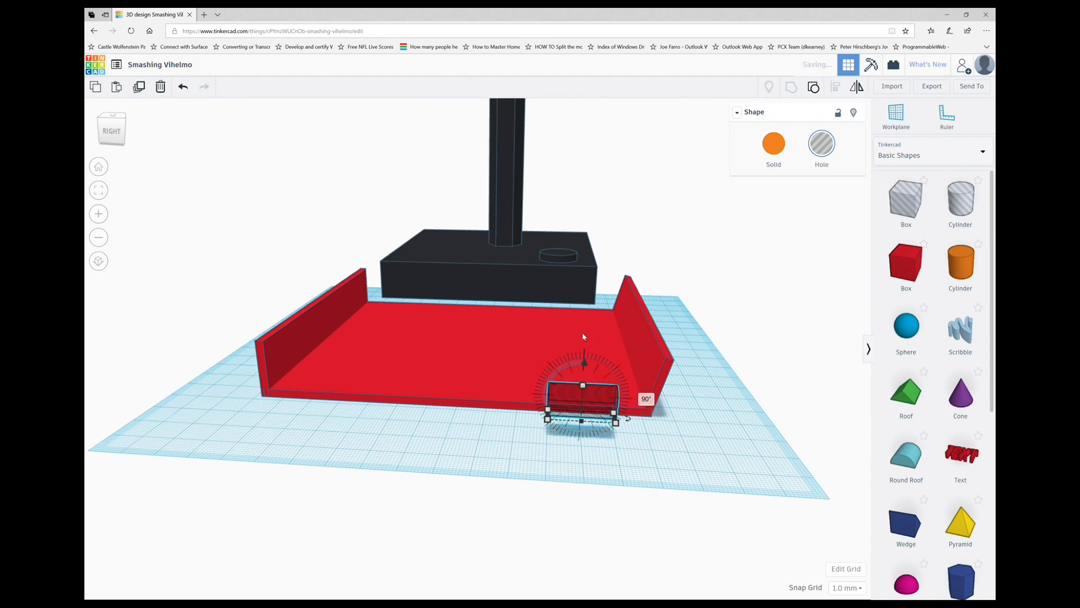
- Rotate the lying keyhole hole a further 180° to turn it upside down
{"action": "mouse_move", "coordinate": [644, 401]}
{"action": "right_mouse_down"}
{"action": "mouse_move", "coordinate": [605, 410]}
{"action": "mouse_move", "coordinate": [640, 400]}
{"action": "right_mouse_up"}
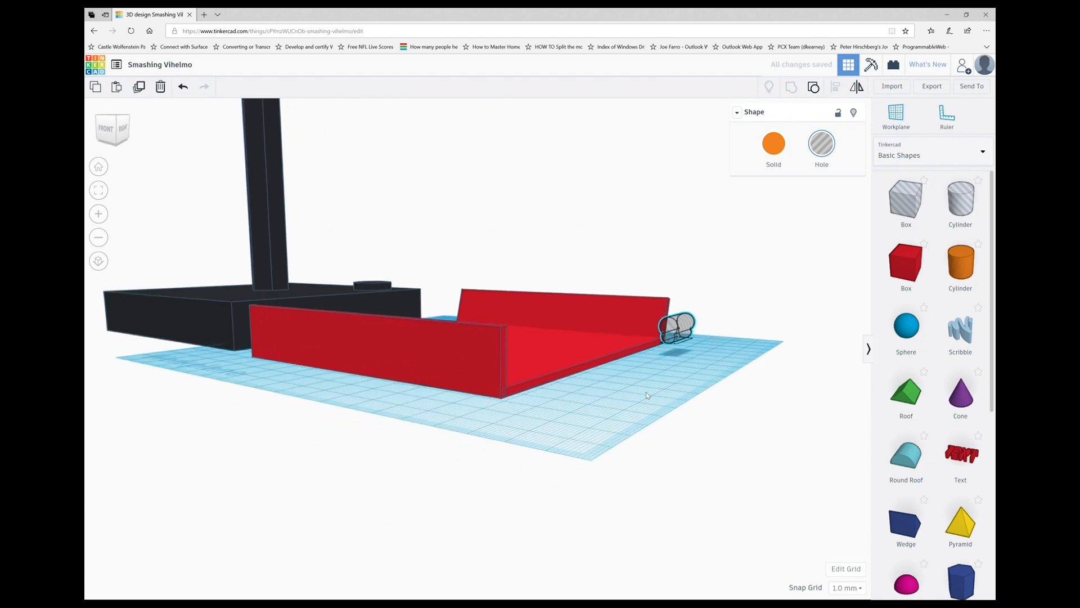
{"action": "right_click_drag", "start_coordinate": [557, 416], "coordinate": [504, 421]}
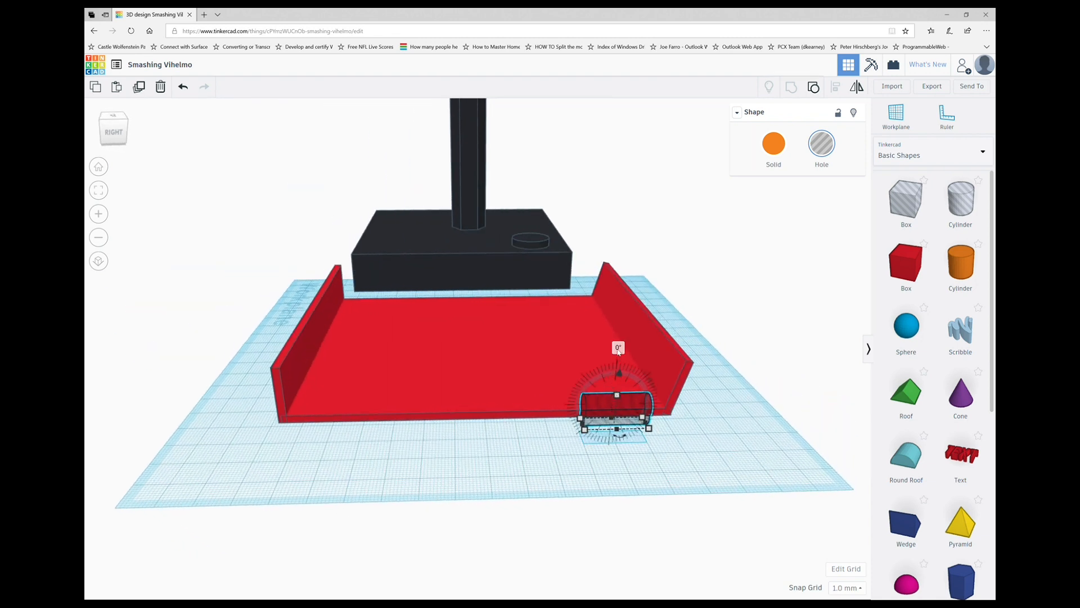
{"action": "left_click", "coordinate": [618, 347]}
{"action": "type", "text": "180"}
{"action": "key", "text": "Return"}
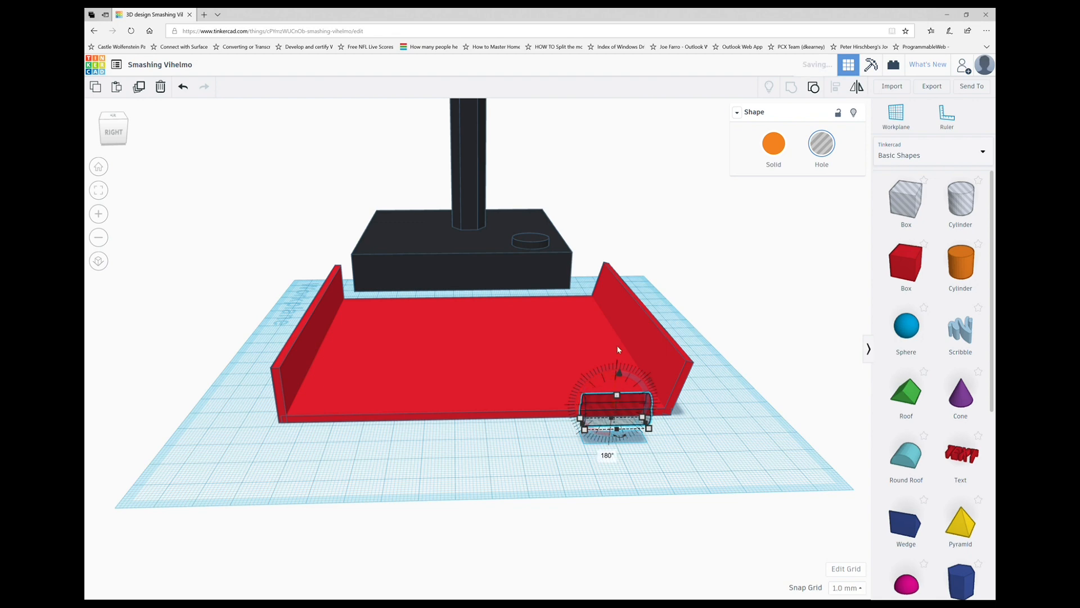
- Move the keyhole hole onto the tilted rear wall, near the wall's end closest to the black model
{"action": "right_click_drag", "start_coordinate": [531, 426], "coordinate": [639, 412]}
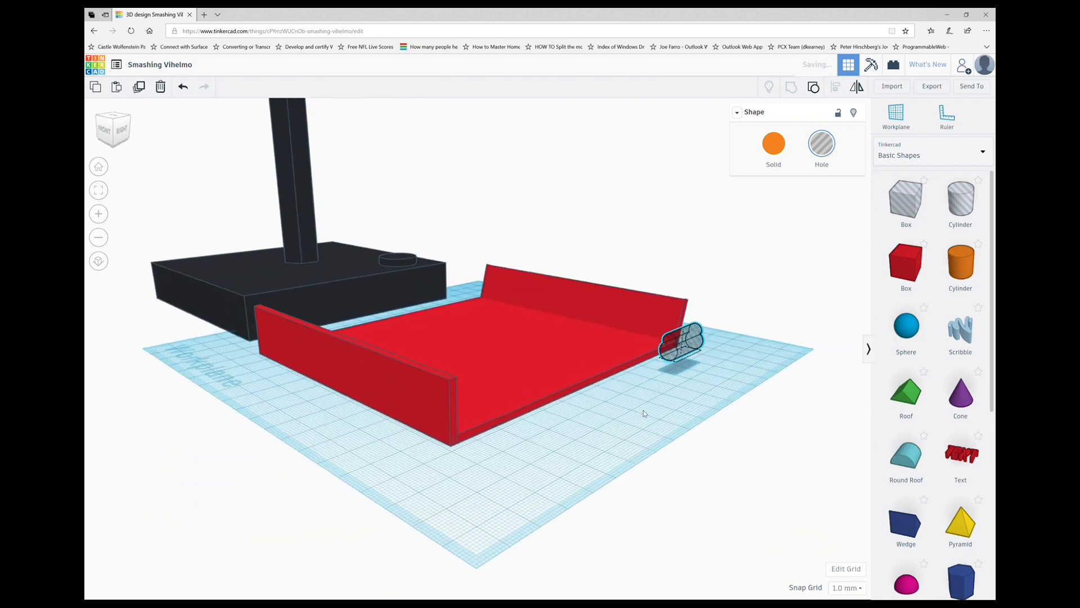
{"action": "right_click_drag", "start_coordinate": [731, 405], "coordinate": [662, 339]}
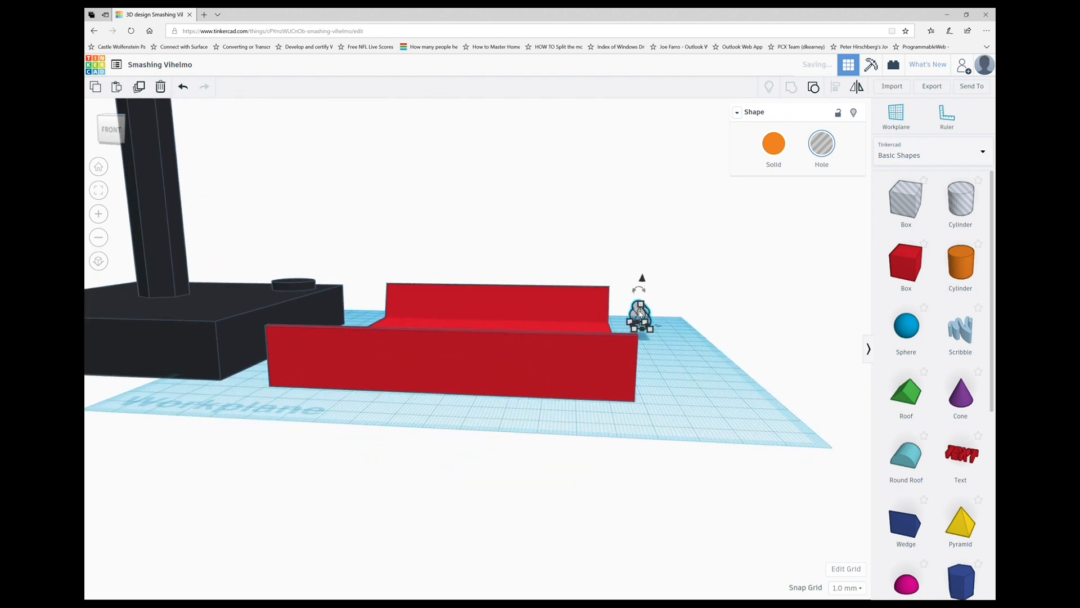
{"action": "left_click_drag", "start_coordinate": [640, 314], "coordinate": [399, 303]}
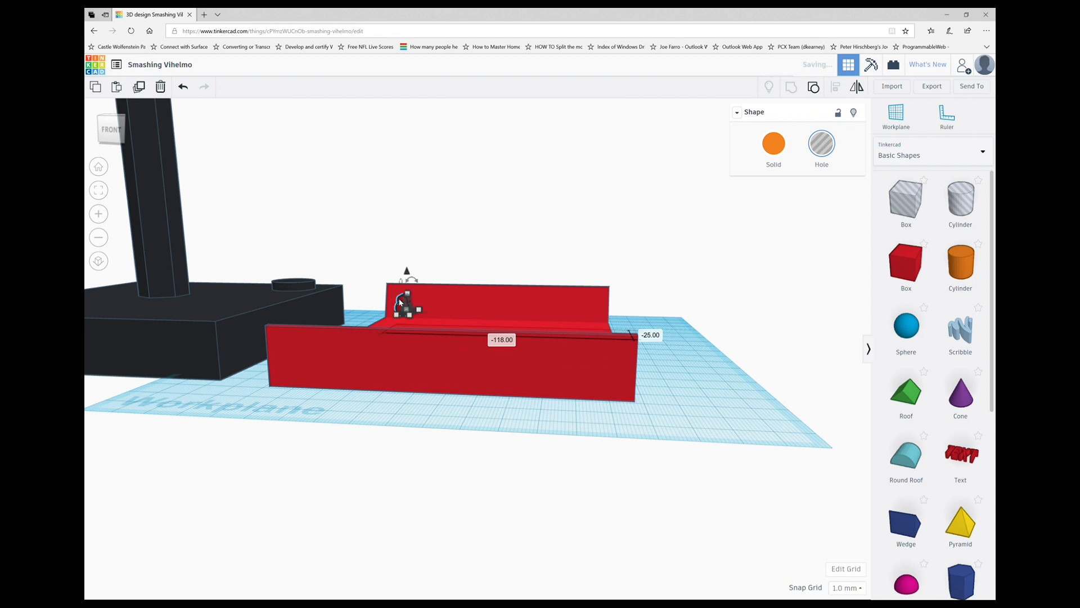
{"action": "key", "text": "Right"}
{"action": "key", "text": "Right"}
{"action": "key", "text": "Right"}
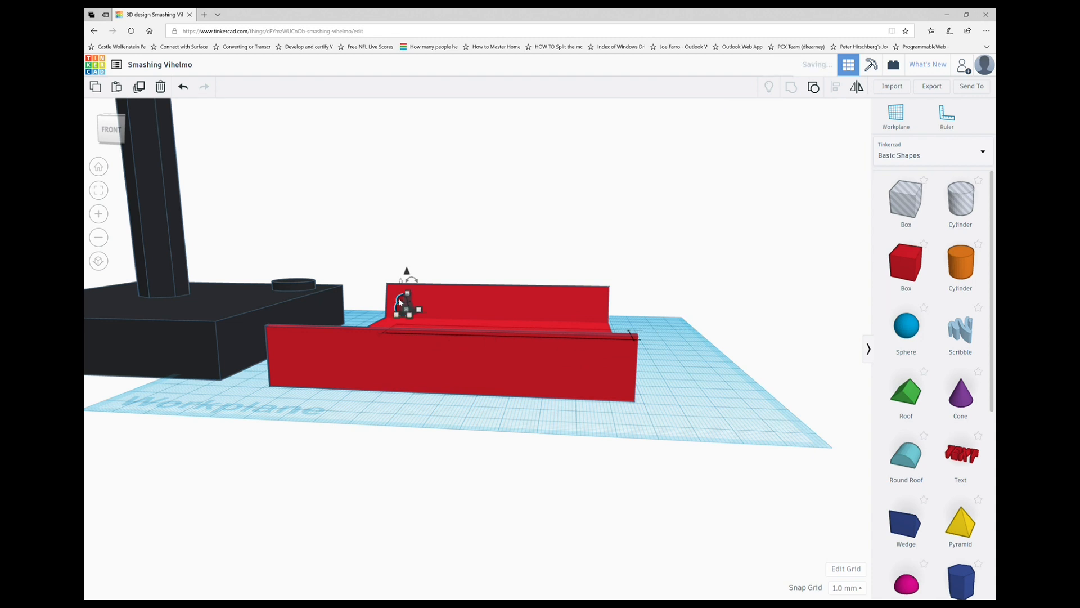
- Duplicate the keyhole hole and shift the copy about 97.5 mm along the rear wall to its opposite end
{"action": "key", "text": "ctrl+d"}
{"action": "key", "text": "Right"}
{"action": "key", "text": "Right"}
{"action": "key", "text": "Right"}
{"action": "key", "text": "Right"}
{"action": "key", "text": "Right"}
{"action": "key", "text": "Right"}
{"action": "key", "text": "Right"}
{"action": "key", "text": "Right"}
{"action": "key", "text": "Right"}
{"action": "key", "text": "Right"}
{"action": "key", "text": "Right"}
{"action": "key", "text": "Right"}
{"action": "key", "text": "Right"}
{"action": "key", "text": "Right"}
{"action": "key", "text": "Right"}
{"action": "key", "text": "Right"}
{"action": "key", "text": "Right"}
{"action": "key", "text": "Right"}
{"action": "key", "text": "Right"}
{"action": "key", "text": "Right"}
{"action": "key", "text": "Right"}
{"action": "key", "text": "Right"}
{"action": "key", "text": "Right"}
{"action": "key", "text": "Right"}
{"action": "key", "text": "Right"}
{"action": "key", "text": "Right"}
{"action": "key", "text": "Right"}
{"action": "key", "text": "Right"}
{"action": "key", "text": "Right"}
{"action": "key", "text": "Right"}
{"action": "key", "text": "Right"}
{"action": "key", "text": "Right"}
{"action": "key", "text": "Right"}
{"action": "key", "text": "Right"}
{"action": "key", "text": "Right"}
{"action": "key", "text": "Right"}
{"action": "key", "text": "Right"}
{"action": "key", "text": "Right"}
{"action": "key", "text": "Right"}
{"action": "key", "text": "Right"}
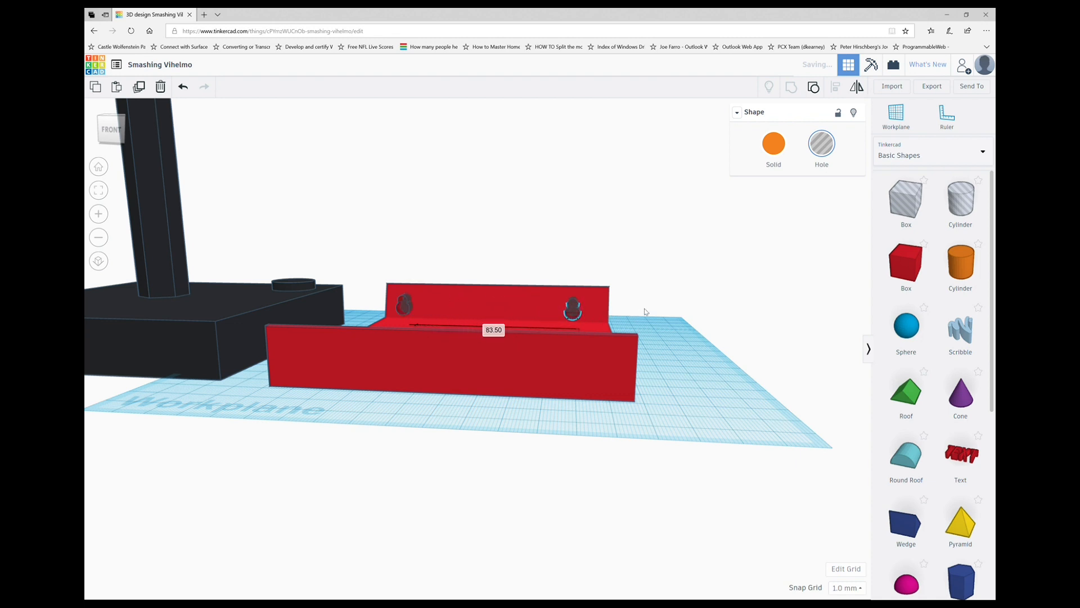
{"action": "key", "text": "Right"}
{"action": "key", "text": "Right"}
{"action": "key", "text": "Right"}
{"action": "key", "text": "Right"}
{"action": "key", "text": "Right"}
{"action": "key", "text": "Right"}
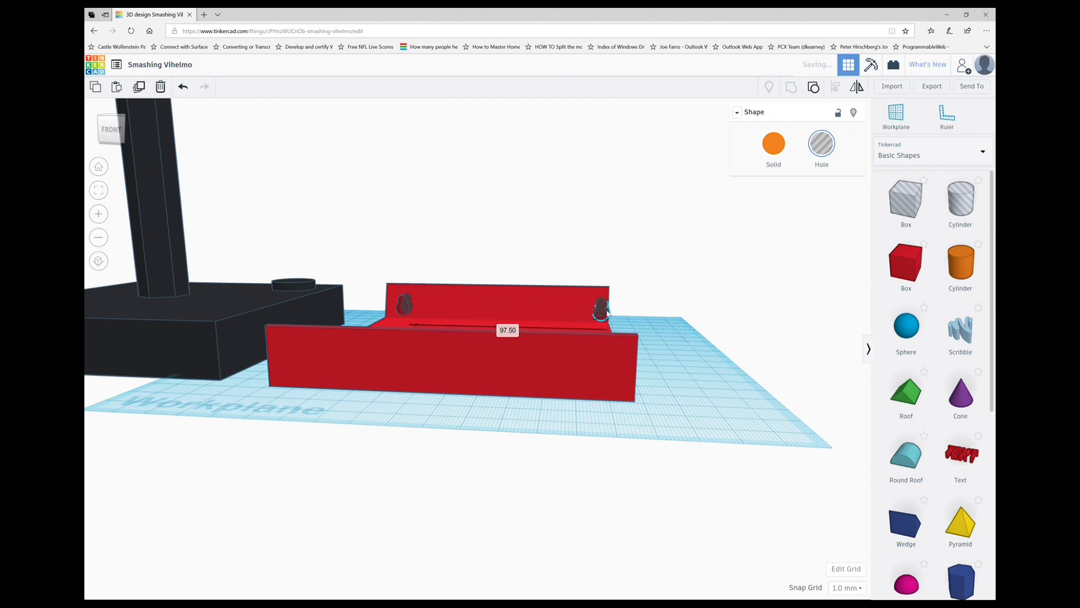
- Select the plate, both walls and the two keyhole holes, and group them so the keyholes are cut through the rear wall
{"action": "right_click_drag", "start_coordinate": [624, 313], "coordinate": [709, 328]}
{"action": "left_click", "coordinate": [710, 328]}
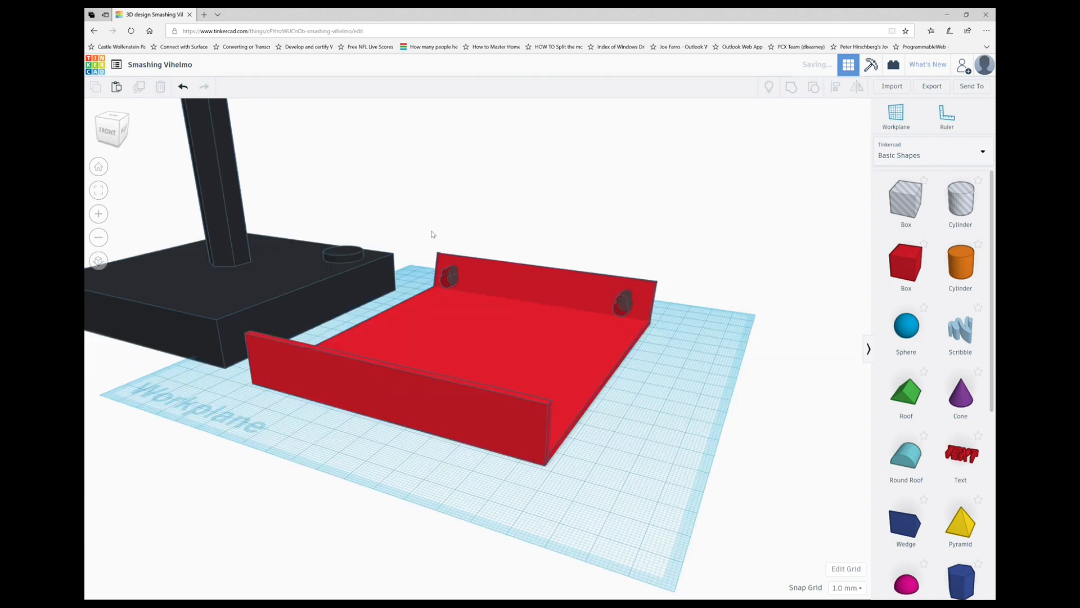
{"action": "left_click_drag", "start_coordinate": [420, 229], "coordinate": [680, 405]}
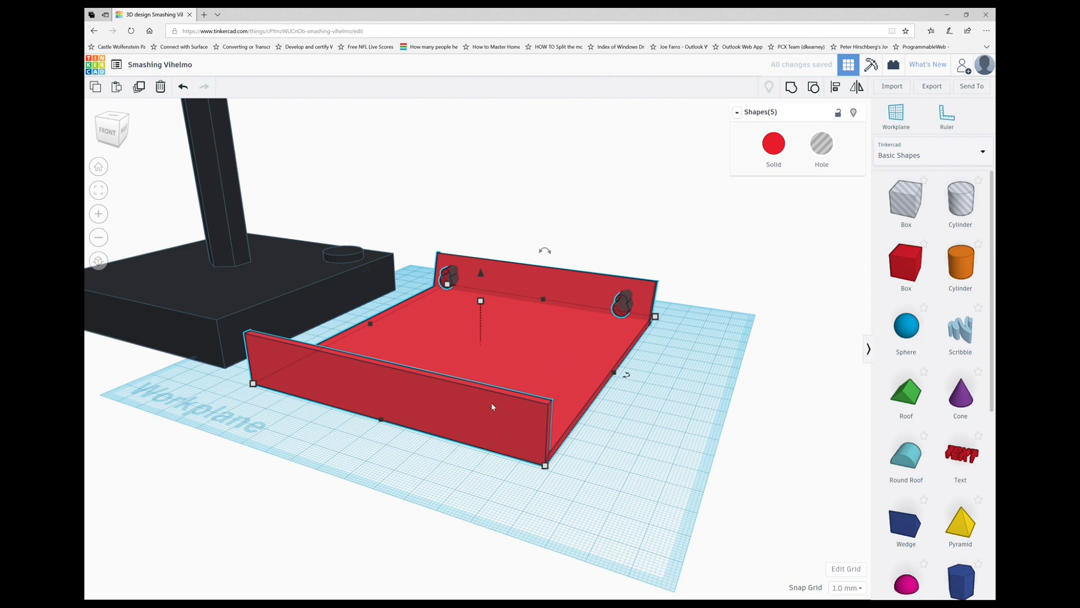
{"action": "left_click", "coordinate": [793, 88]}
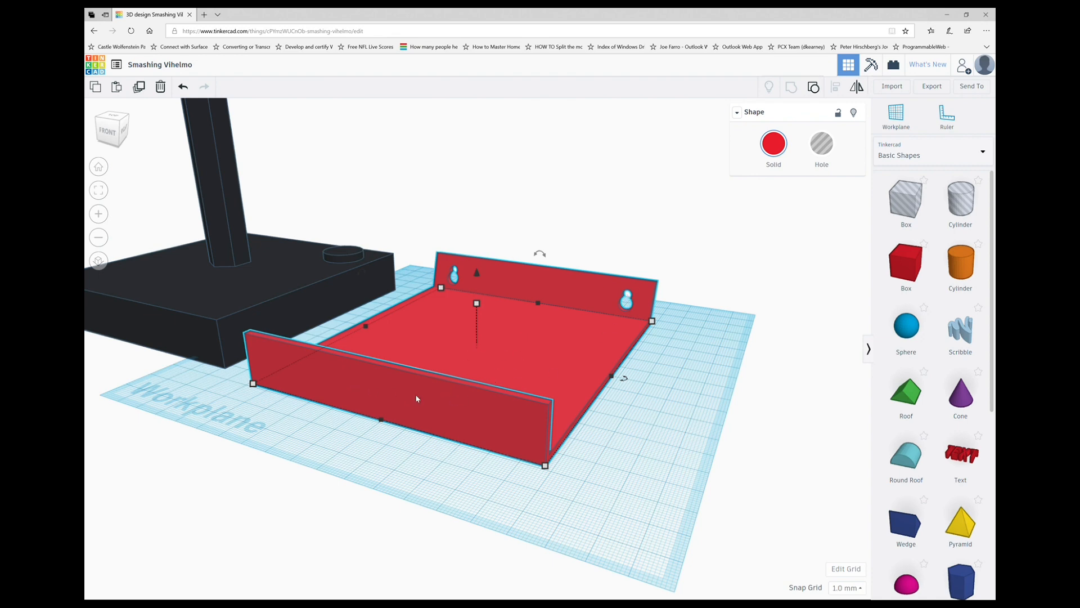
- Nudge the grouped holder about 2 mm across the workplane and recolour it black
{"action": "right_click_drag", "start_coordinate": [644, 445], "coordinate": [497, 459]}
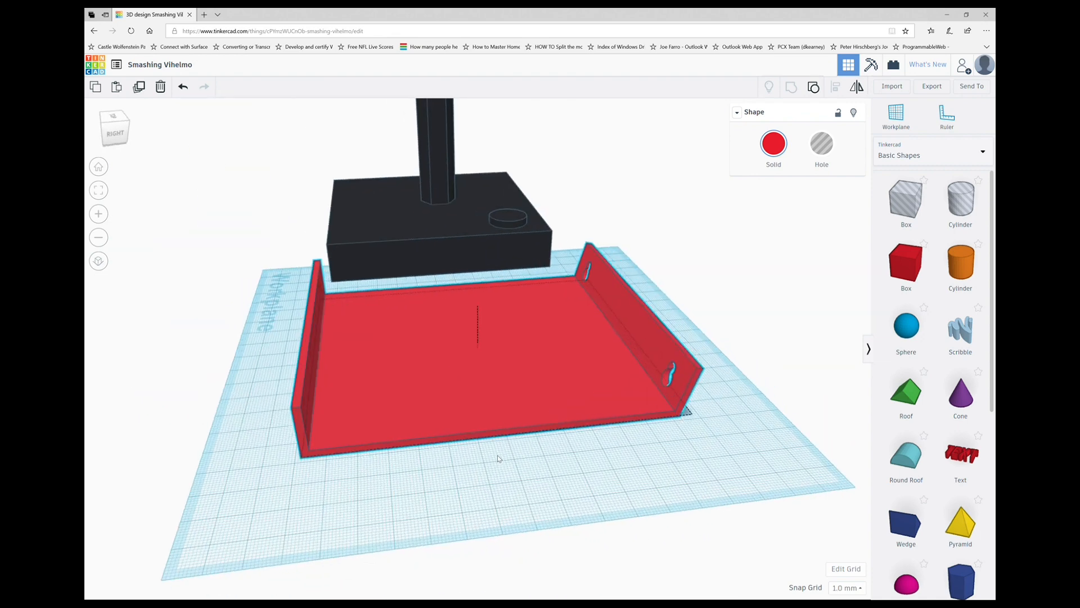
{"action": "left_click_drag", "start_coordinate": [397, 450], "coordinate": [521, 388]}
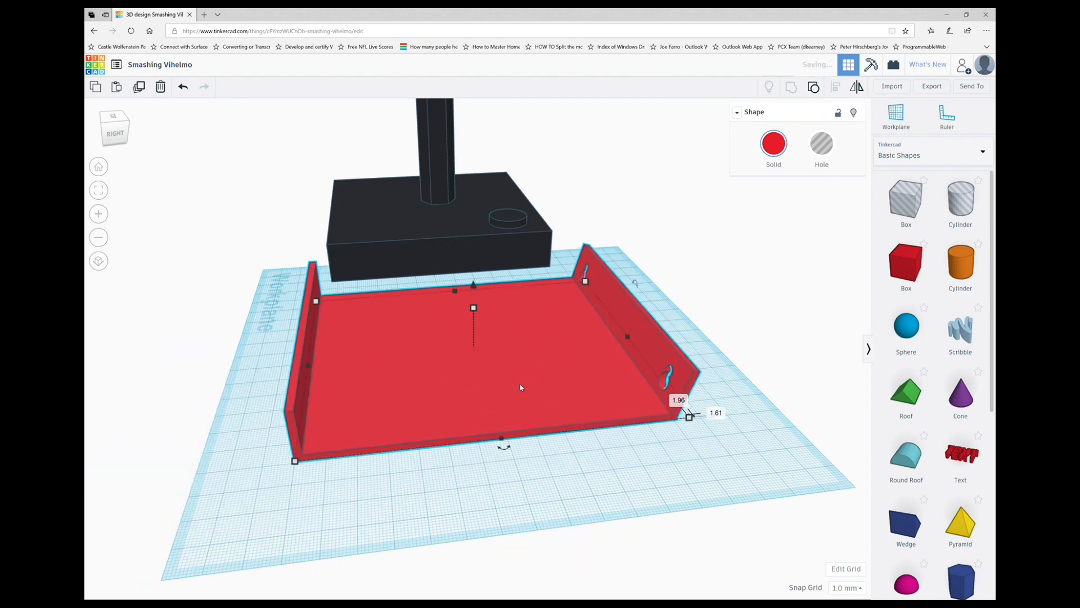
{"action": "left_click", "coordinate": [775, 151]}
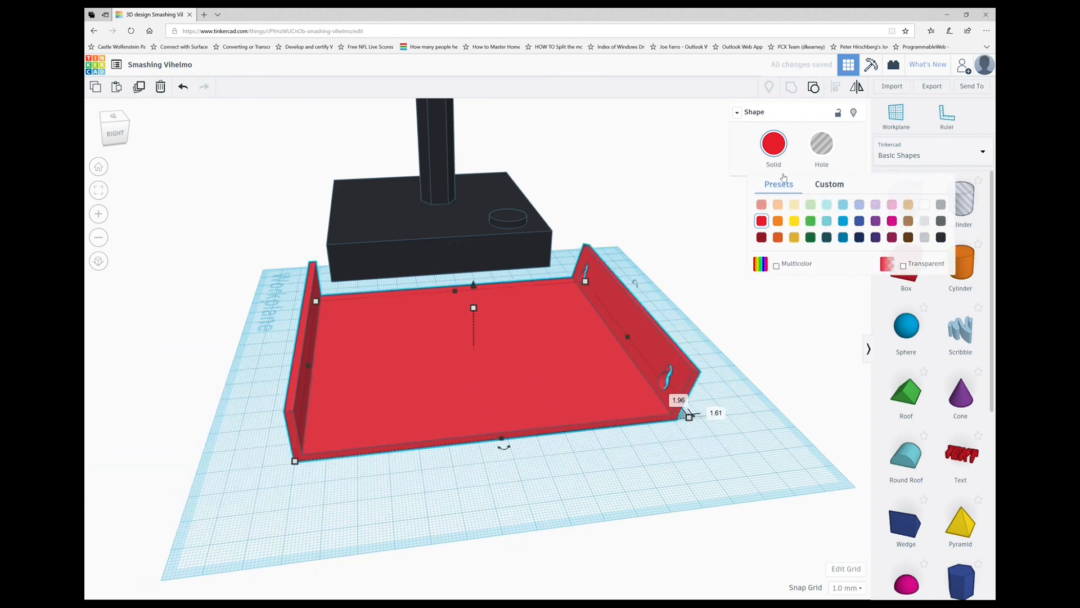
{"action": "left_click", "coordinate": [779, 222]}
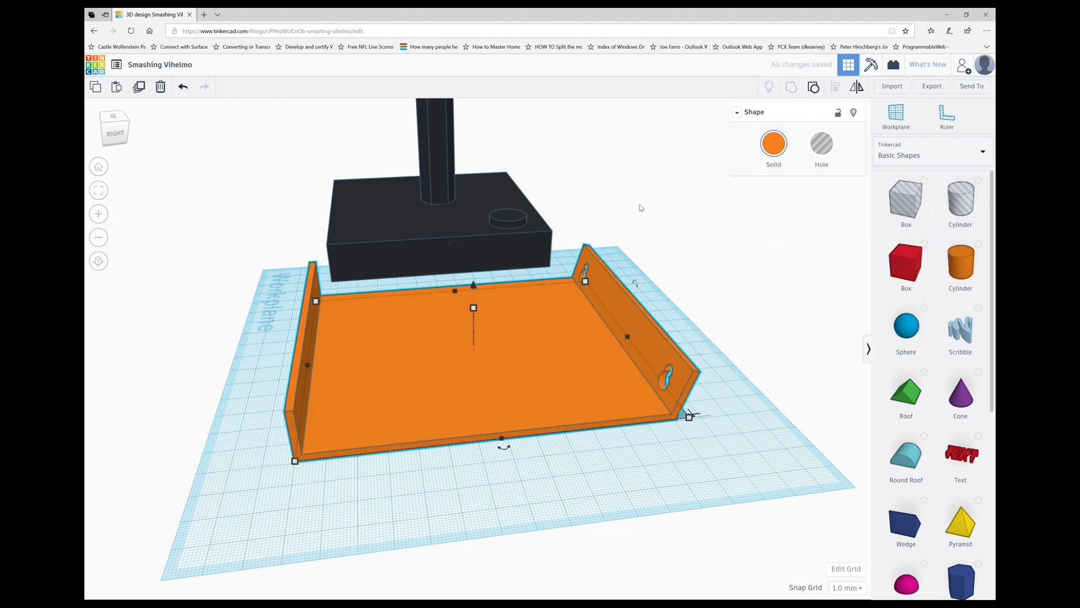
{"action": "left_click", "coordinate": [775, 143]}
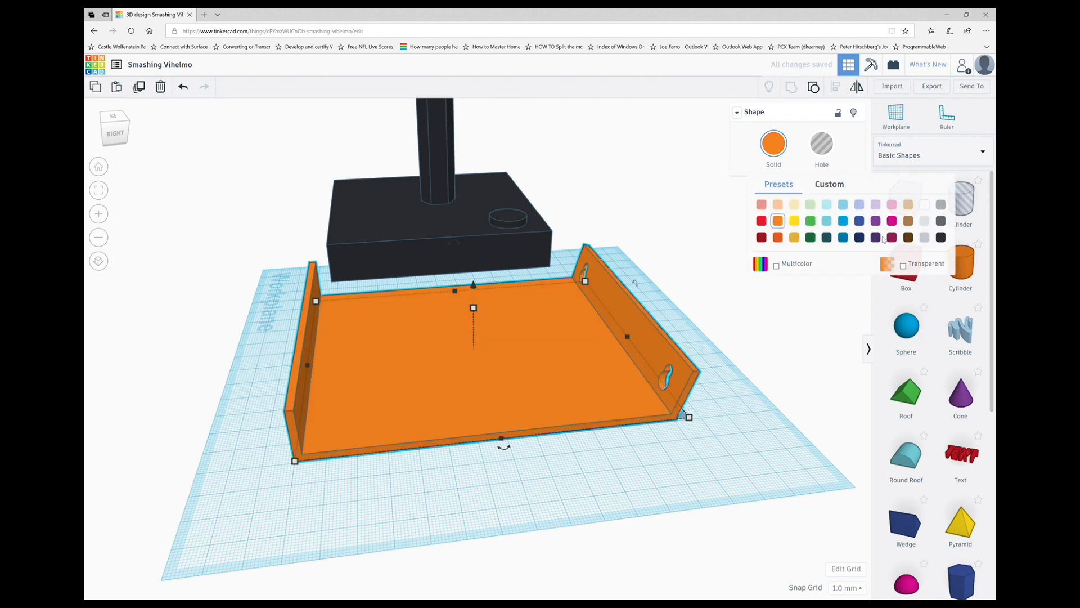
{"action": "left_click", "coordinate": [941, 236]}
- Test-fit the black post-and-base model on the holder between its walls, and move it back off beside the workplane
{"action": "right_click_drag", "start_coordinate": [206, 385], "coordinate": [420, 393]}
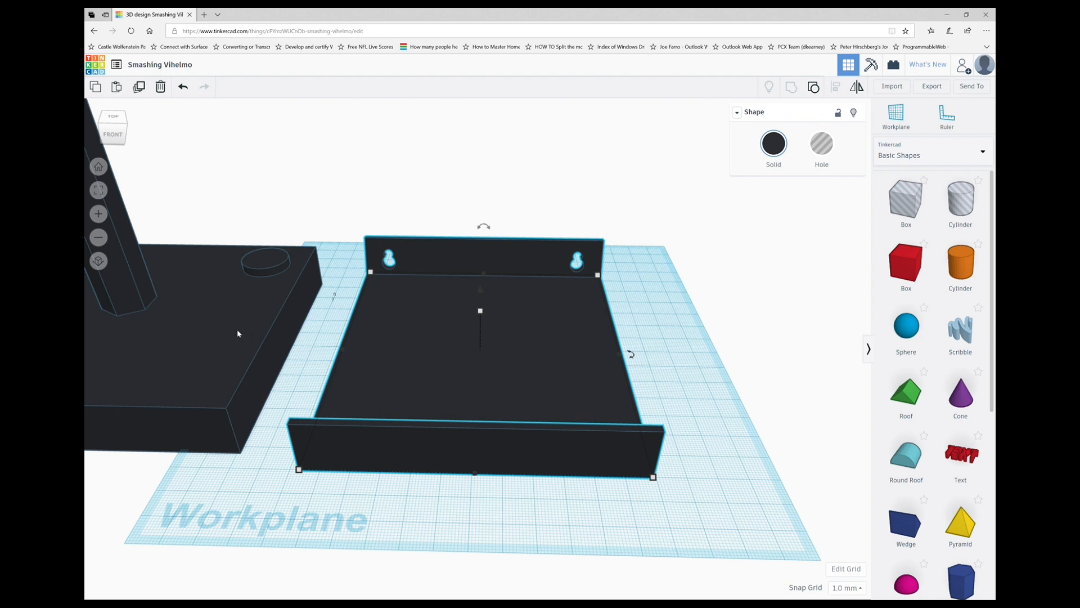
{"action": "left_click_drag", "start_coordinate": [239, 333], "coordinate": [581, 332]}
{"action": "left_click_drag", "start_coordinate": [590, 330], "coordinate": [597, 327]}
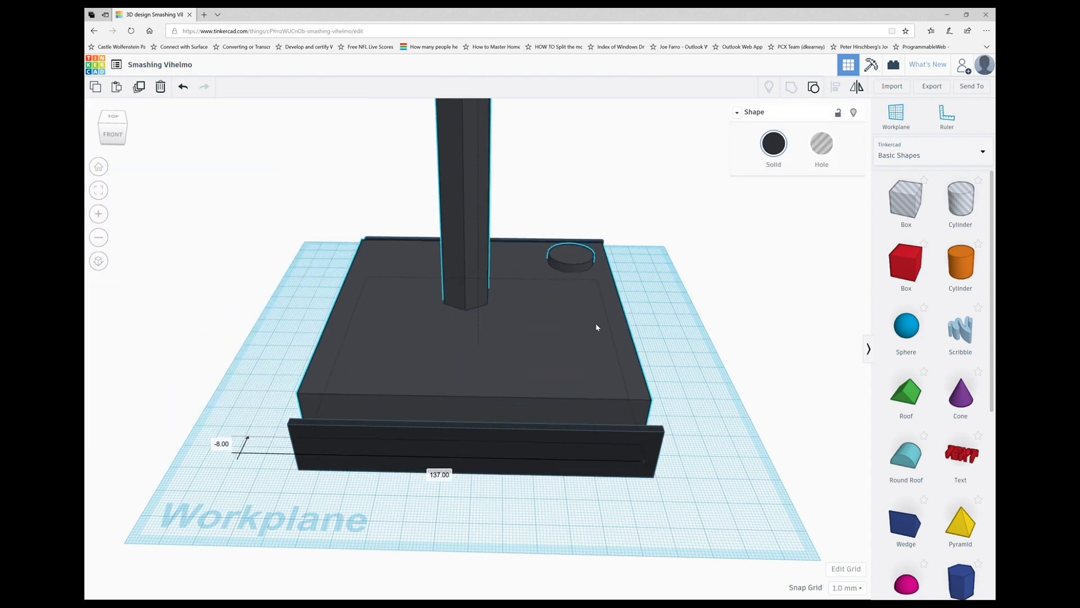
{"action": "left_click_drag", "start_coordinate": [597, 327], "coordinate": [259, 304]}
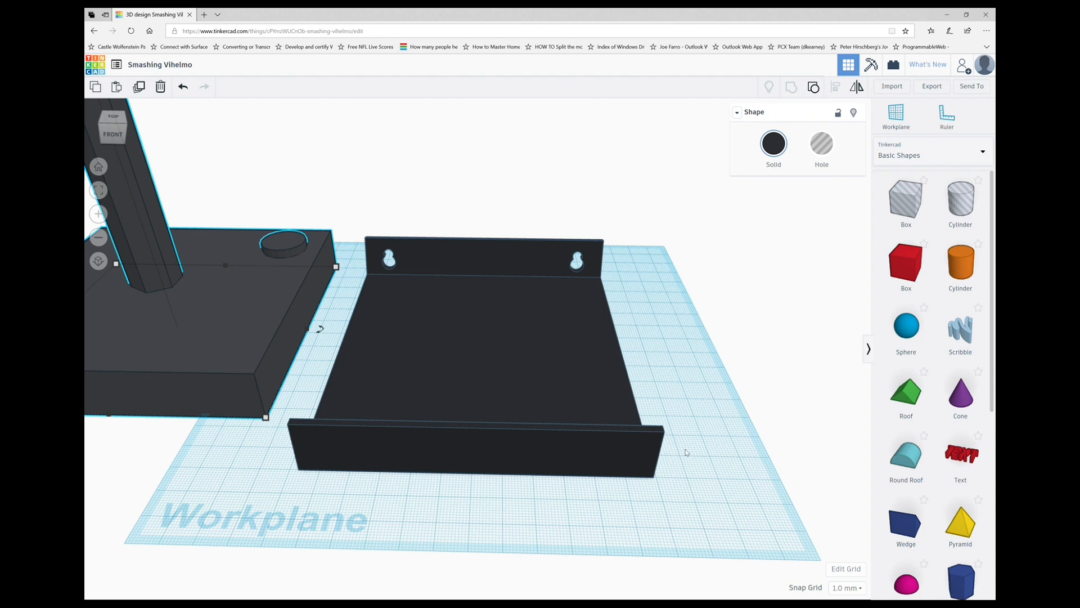
{"action": "left_click_drag", "start_coordinate": [190, 304], "coordinate": [526, 337]}
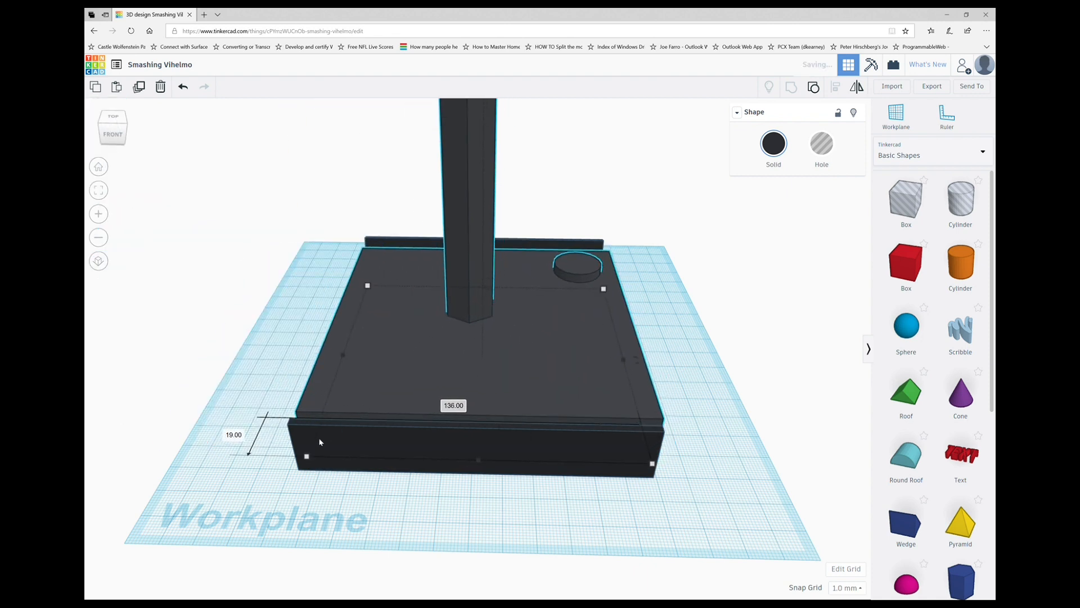
{"action": "left_click_drag", "start_coordinate": [599, 385], "coordinate": [188, 240]}
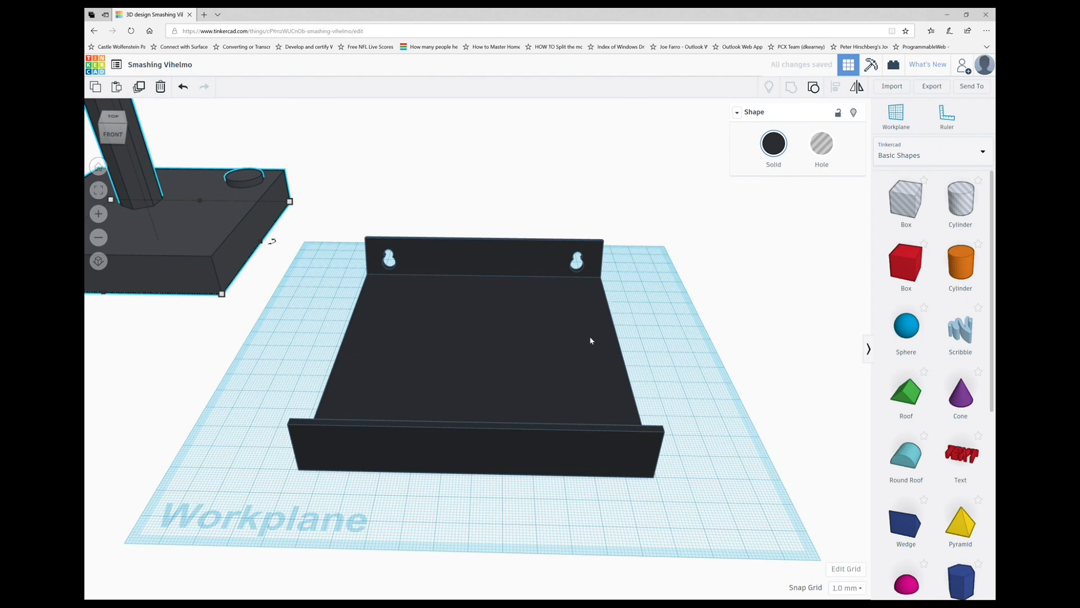
- Place a hole box across the front wall, about 99 mm wide and 25 mm deep, and centre it on the holder's width
{"action": "mouse_move", "coordinate": [590, 337]}
{"action": "right_mouse_down"}
{"action": "mouse_move", "coordinate": [489, 333]}
{"action": "mouse_move", "coordinate": [412, 311]}
{"action": "mouse_move", "coordinate": [459, 350]}
{"action": "mouse_move", "coordinate": [582, 380]}
{"action": "mouse_move", "coordinate": [608, 345]}
{"action": "mouse_move", "coordinate": [598, 322]}
{"action": "right_mouse_up"}
{"action": "left_click_drag", "start_coordinate": [913, 199], "coordinate": [633, 425]}
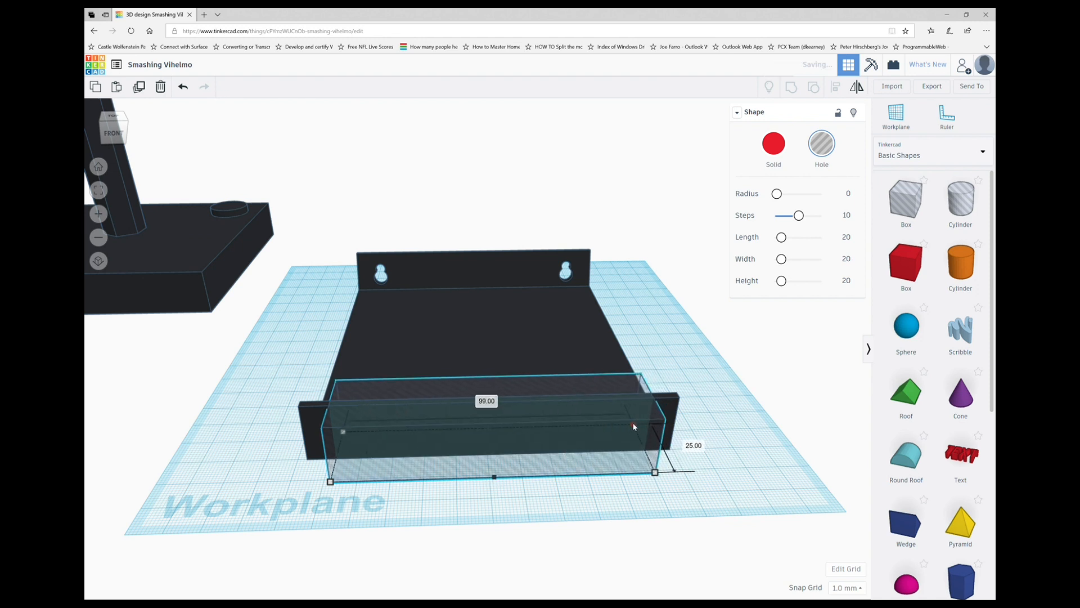
{"action": "left_click_drag", "start_coordinate": [741, 499], "coordinate": [489, 345]}
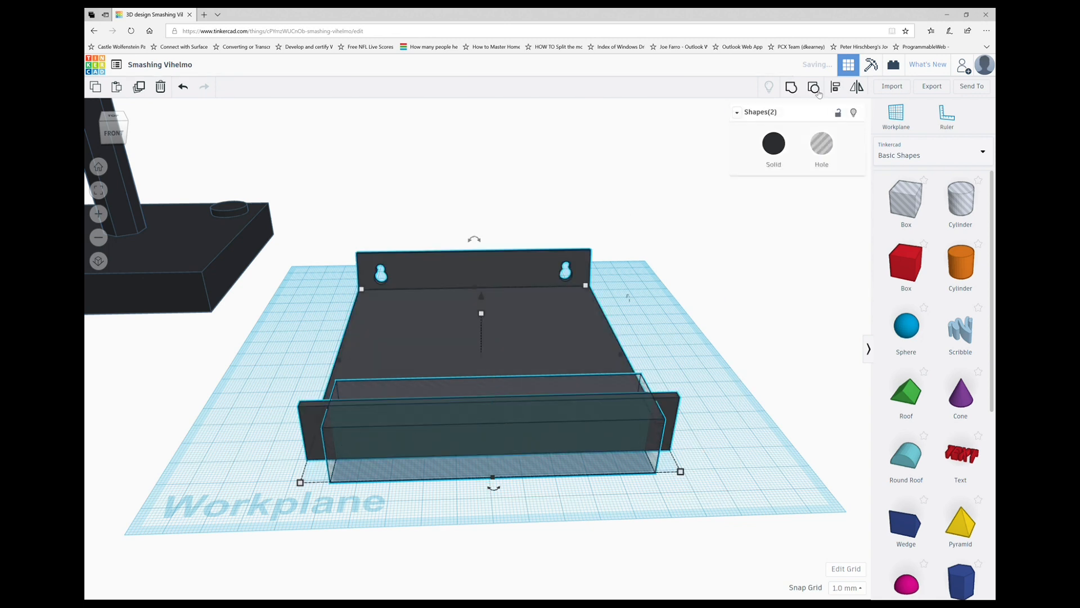
{"action": "left_click", "coordinate": [838, 89]}
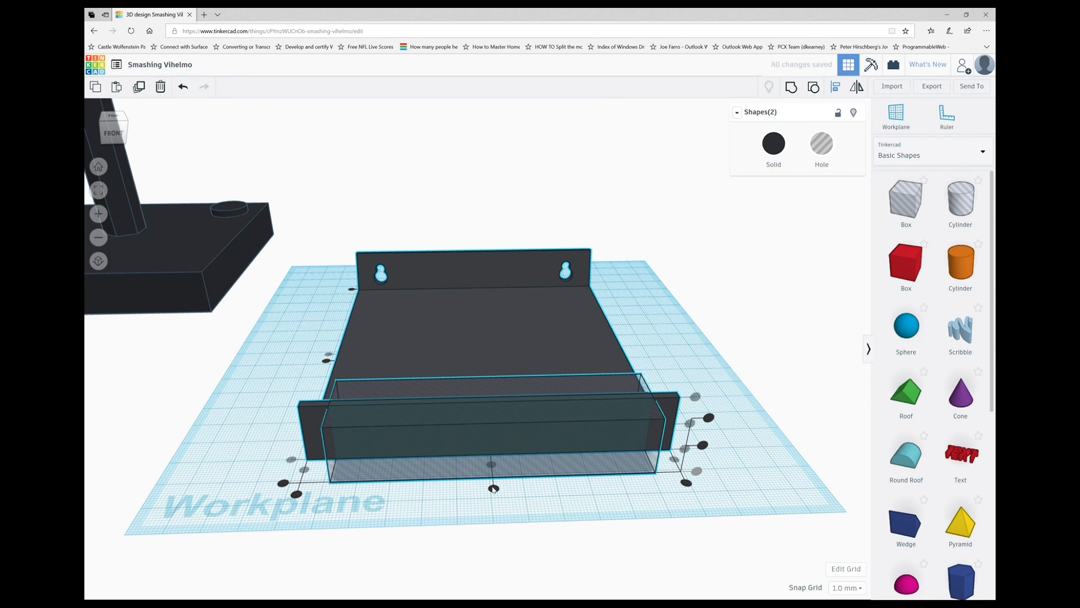
{"action": "left_click", "coordinate": [494, 488]}
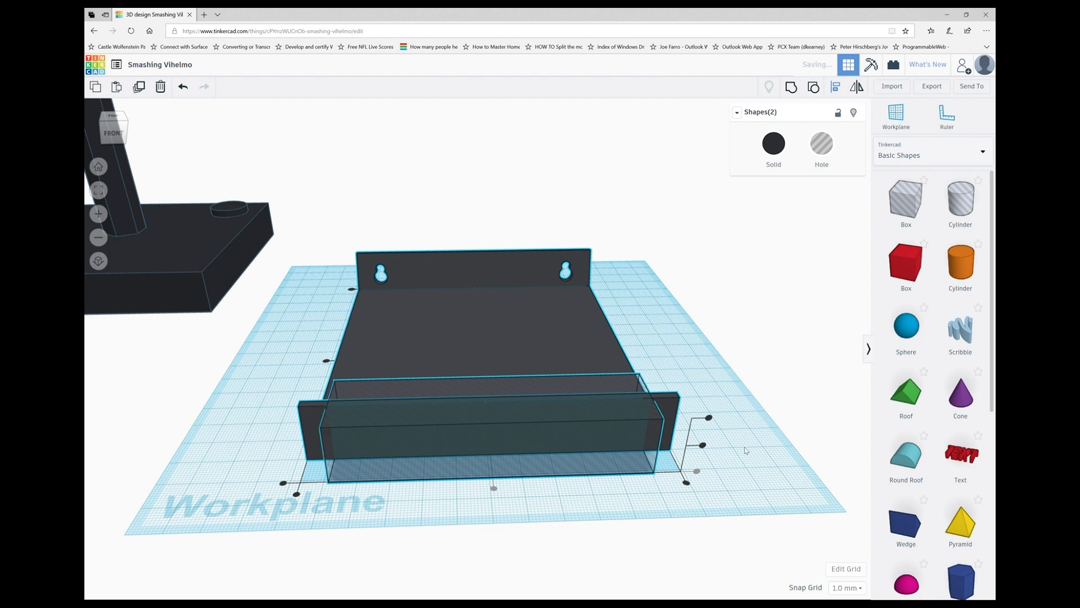
- Try to cut the front wall by grouping the hole box with the holder, and undo the grouping
{"action": "left_click_drag", "start_coordinate": [758, 479], "coordinate": [540, 361]}
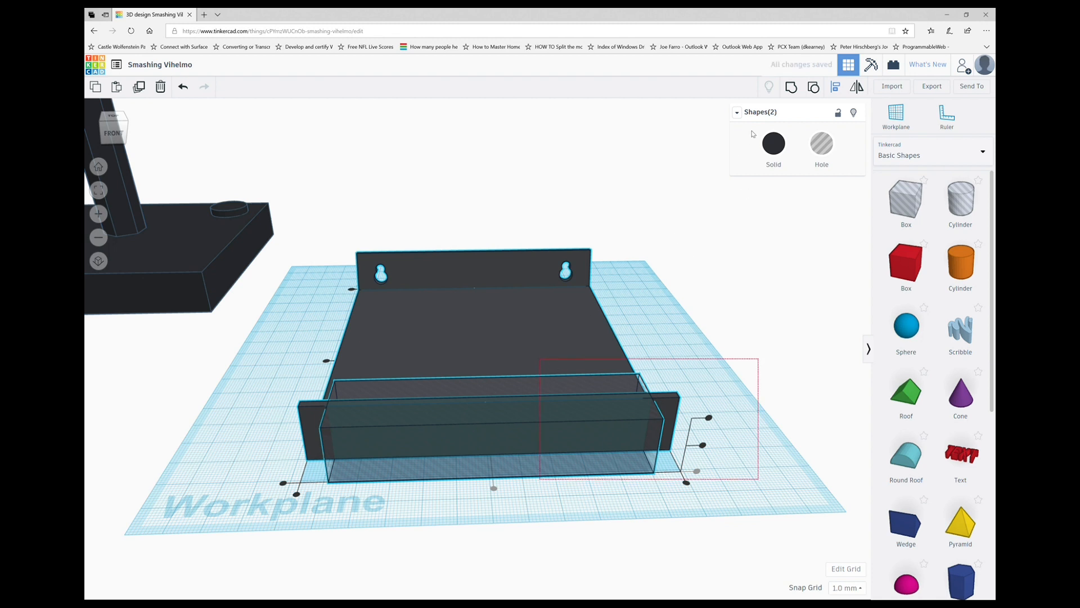
{"action": "left_click", "coordinate": [792, 87]}
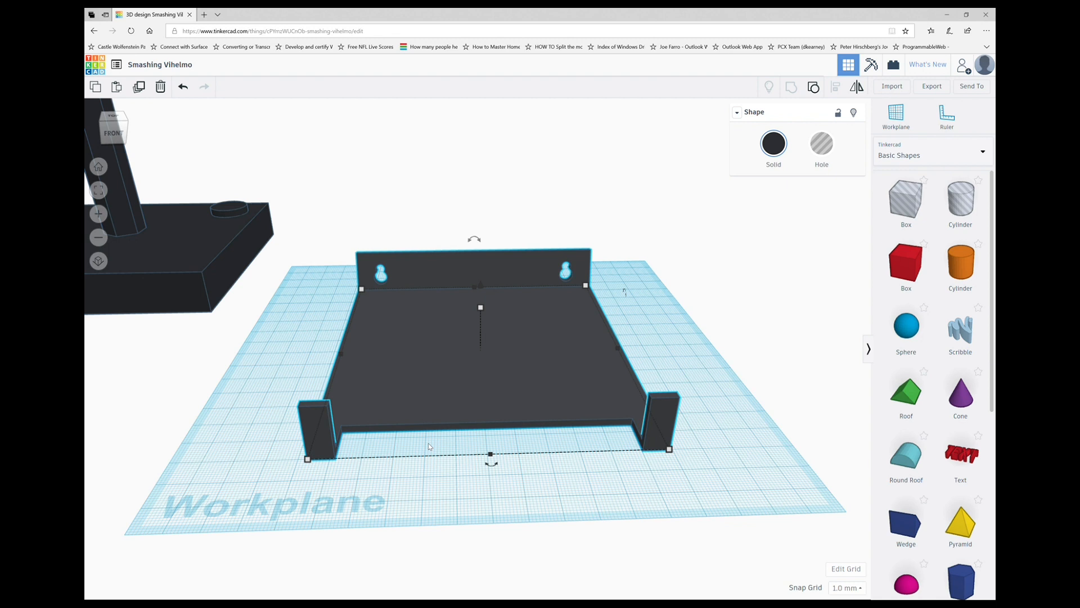
{"action": "key", "text": "ctrl+z"}
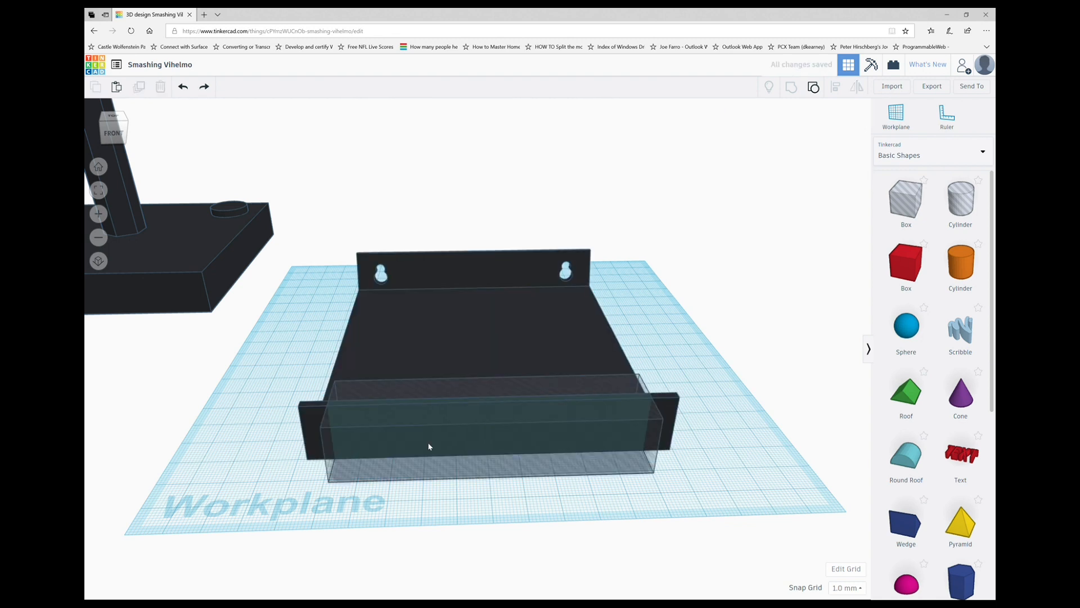
- Recolour the black holder light orange to make it distinguishable from the hole box
{"action": "left_click", "coordinate": [459, 439]}
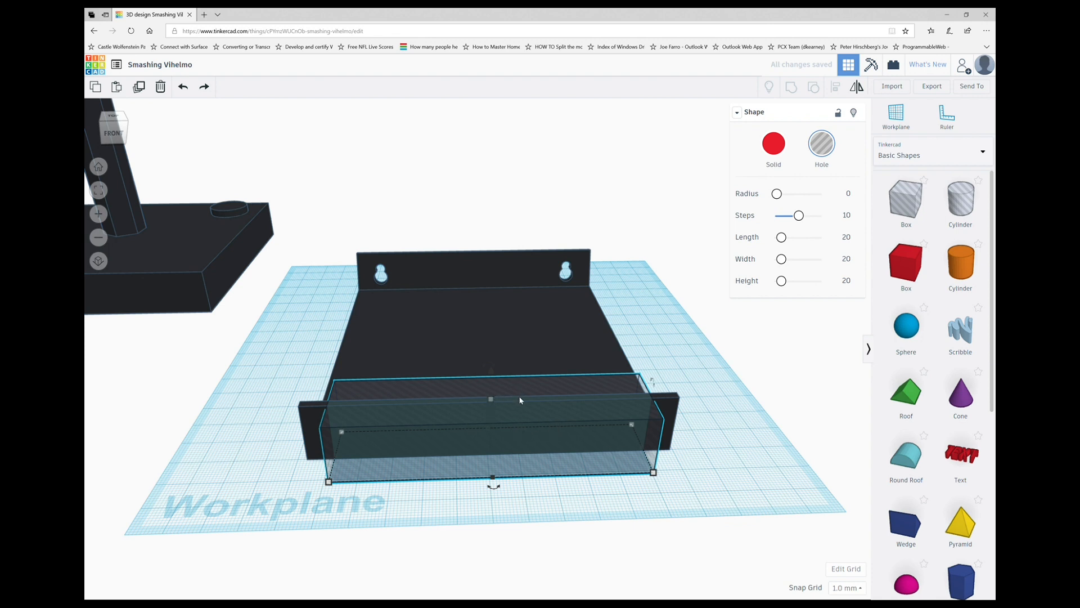
{"action": "right_click_drag", "start_coordinate": [523, 400], "coordinate": [524, 377]}
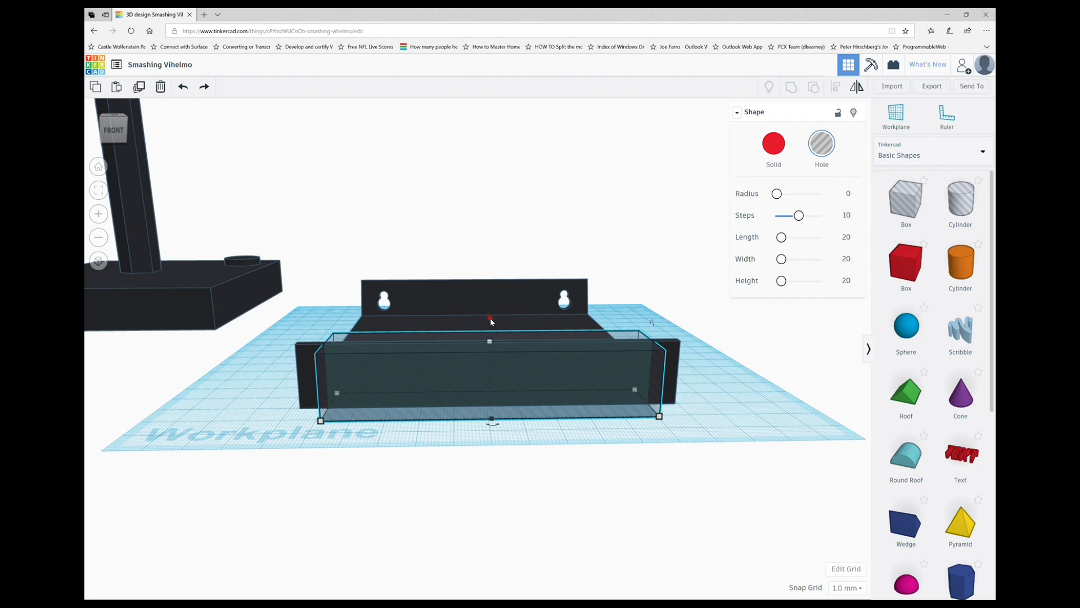
{"action": "left_click", "coordinate": [521, 301]}
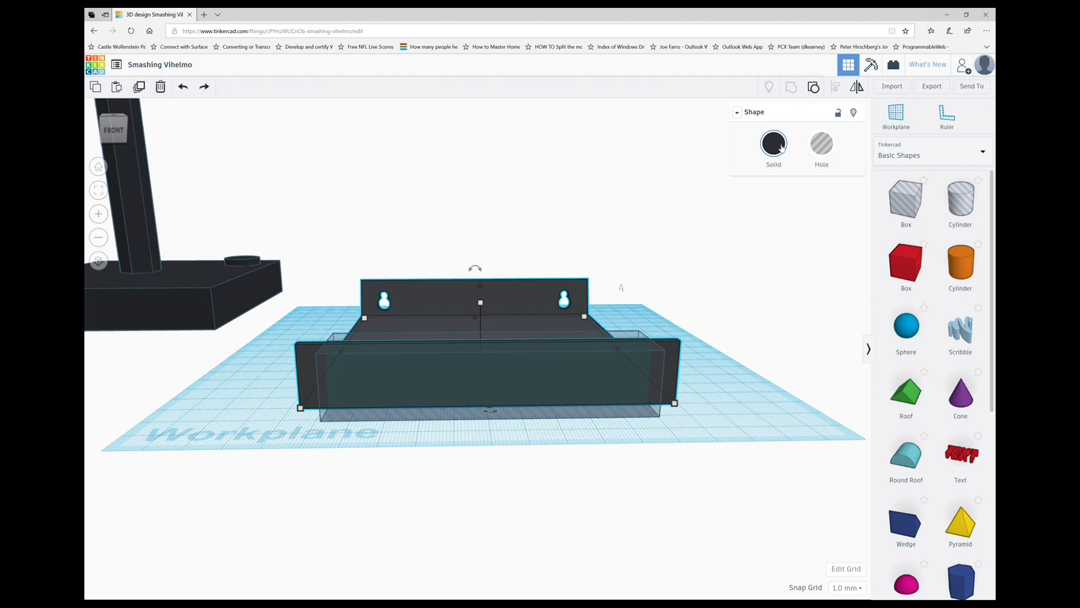
{"action": "left_click", "coordinate": [781, 148]}
{"action": "left_click", "coordinate": [778, 203]}
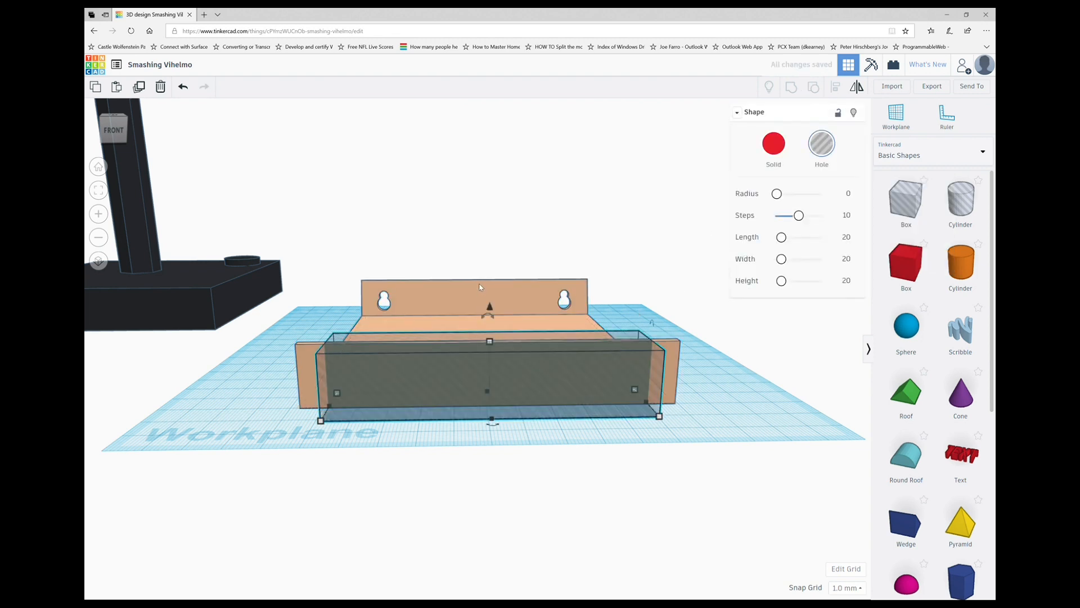
- Raise the hole box 2 mm, try grouping it with the holder, and undo the grouping
{"action": "left_click_drag", "start_coordinate": [490, 309], "coordinate": [489, 303]}
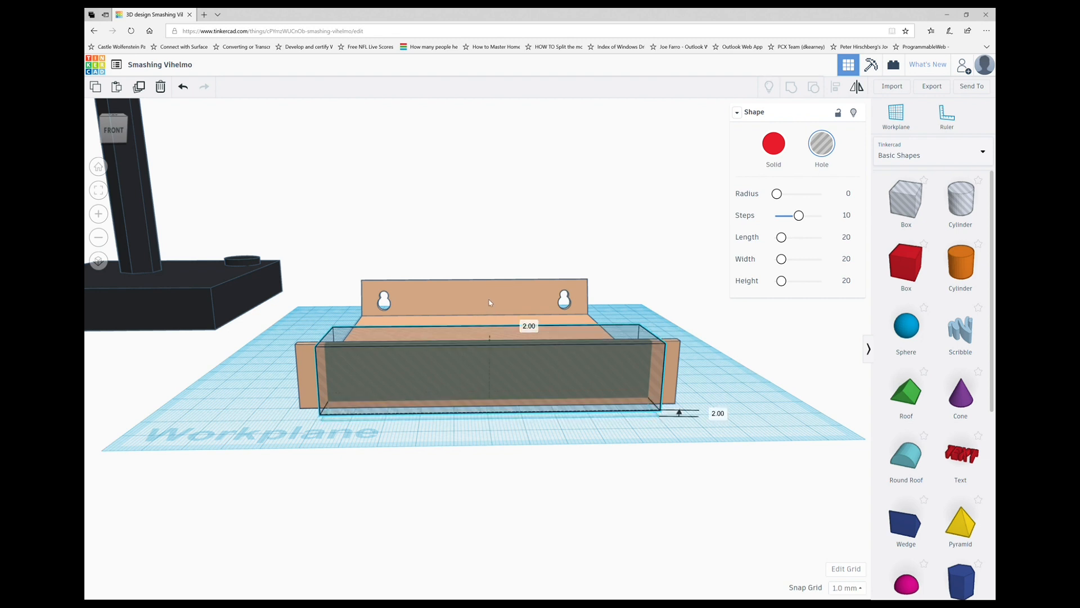
{"action": "left_click_drag", "start_coordinate": [739, 422], "coordinate": [532, 307]}
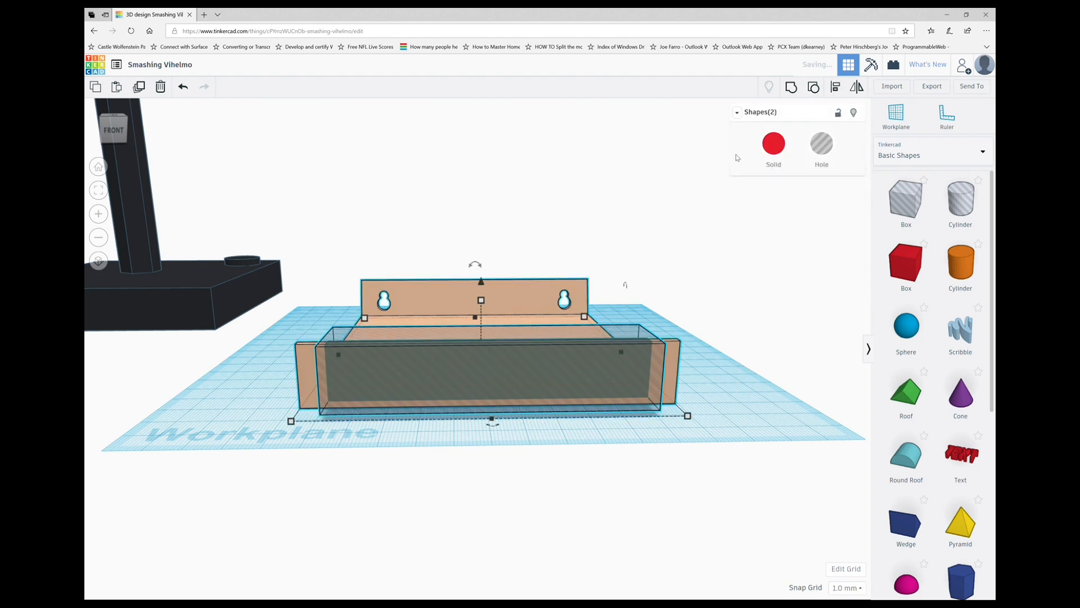
{"action": "left_click", "coordinate": [791, 85]}
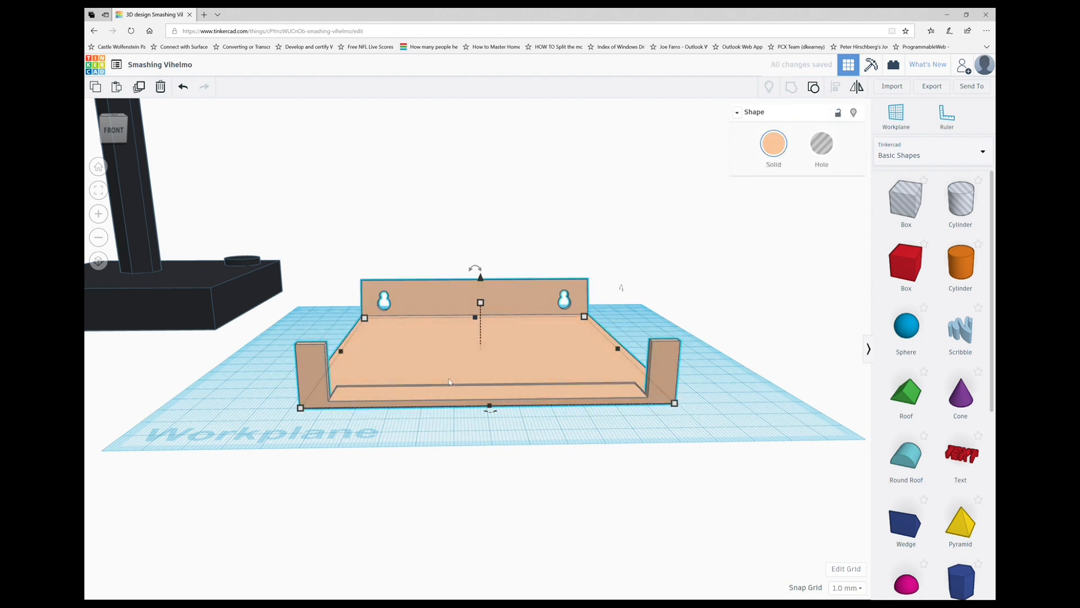
{"action": "key", "text": "ctrl+z"}
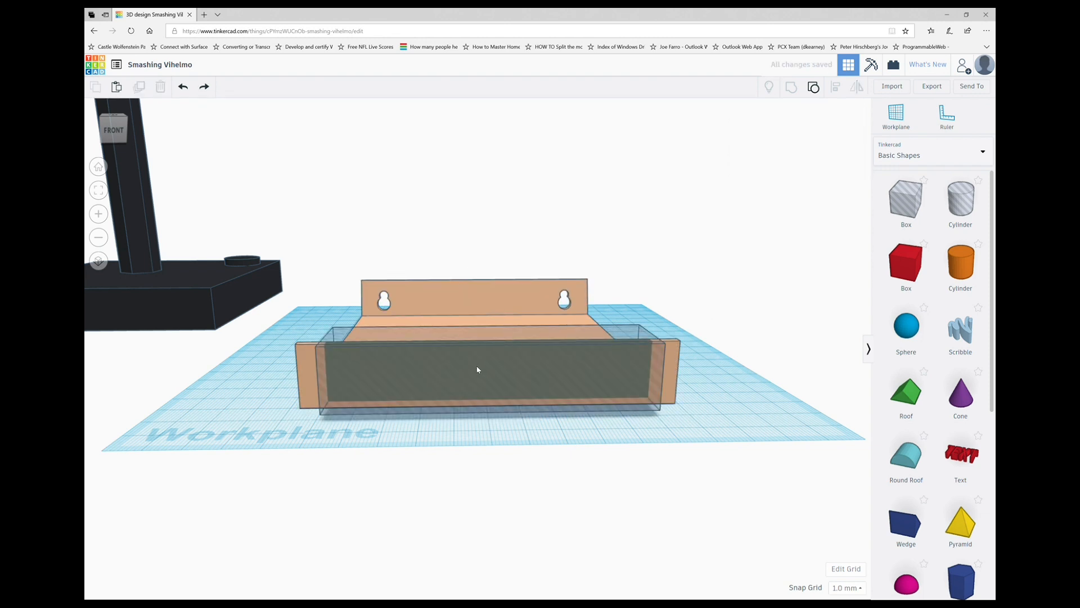
- Raise the hole box another 2 mm to 4 mm above the workplane, and group it with the holder to cut the front opening
{"action": "left_click", "coordinate": [481, 332]}
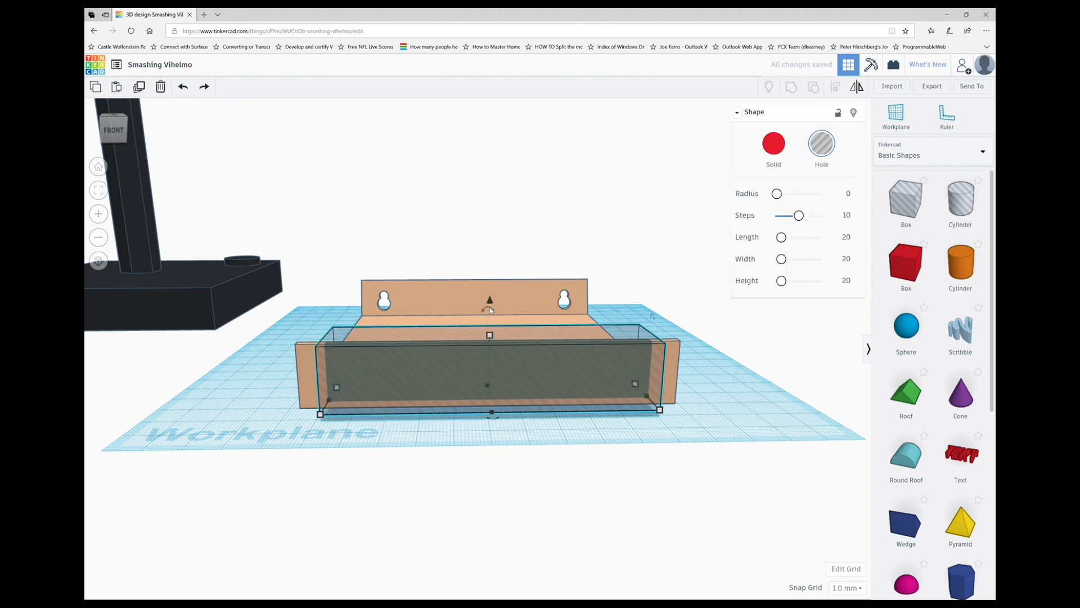
{"action": "key", "text": "ctrl+Up"}
{"action": "key", "text": "ctrl+Up"}
{"action": "key", "text": "ctrl+Up"}
{"action": "key", "text": "ctrl+Up"}
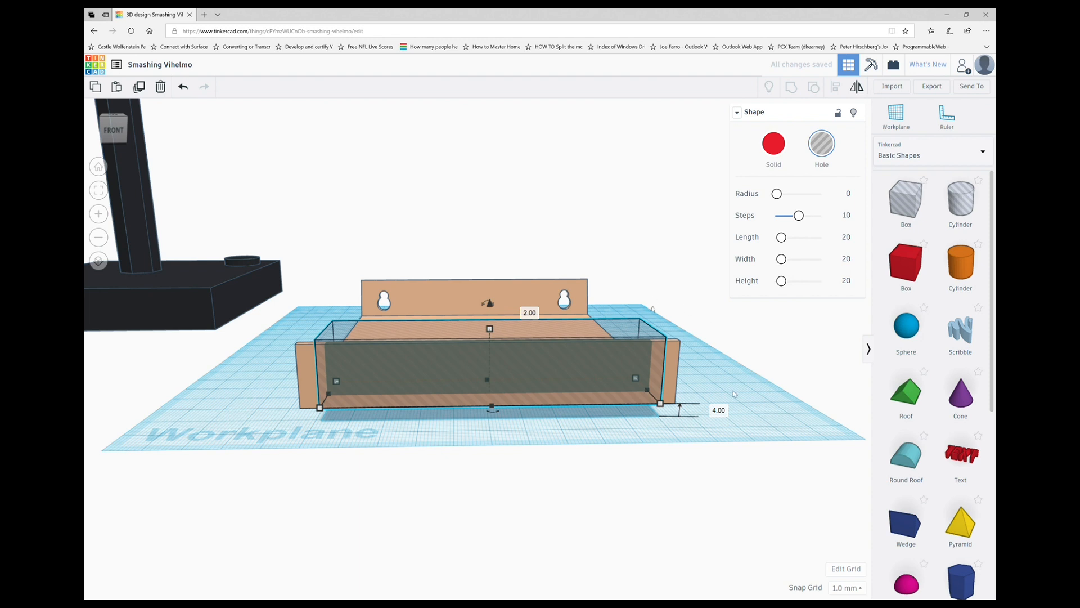
{"action": "left_click_drag", "start_coordinate": [722, 426], "coordinate": [535, 332]}
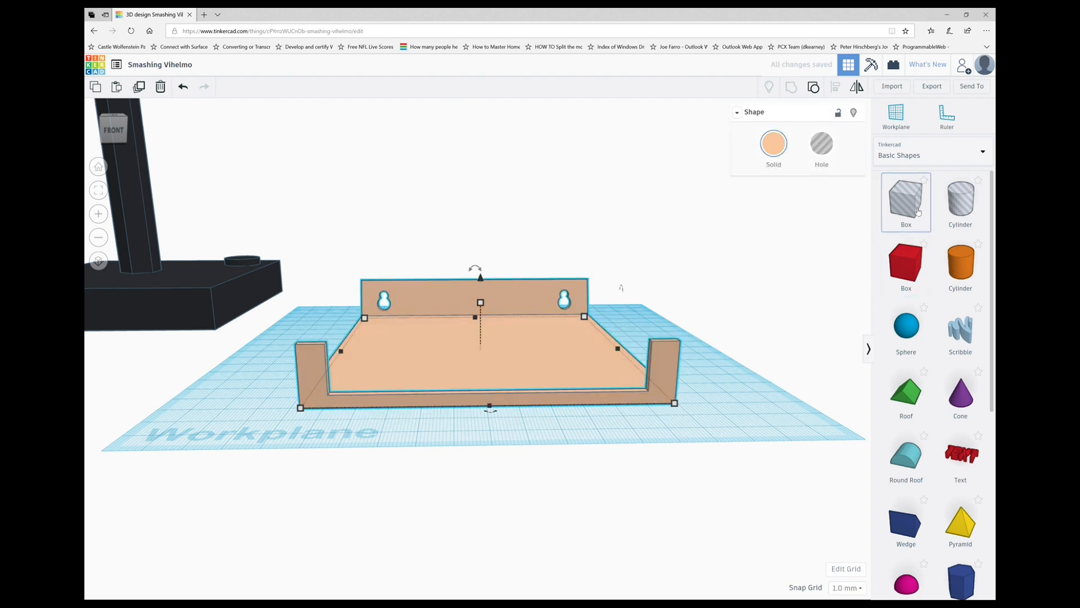
- Add a hole box at the holder's rear wall between the keyholes and stretch it to 72 by 30 mm
{"action": "left_click_drag", "start_coordinate": [917, 211], "coordinate": [423, 323]}
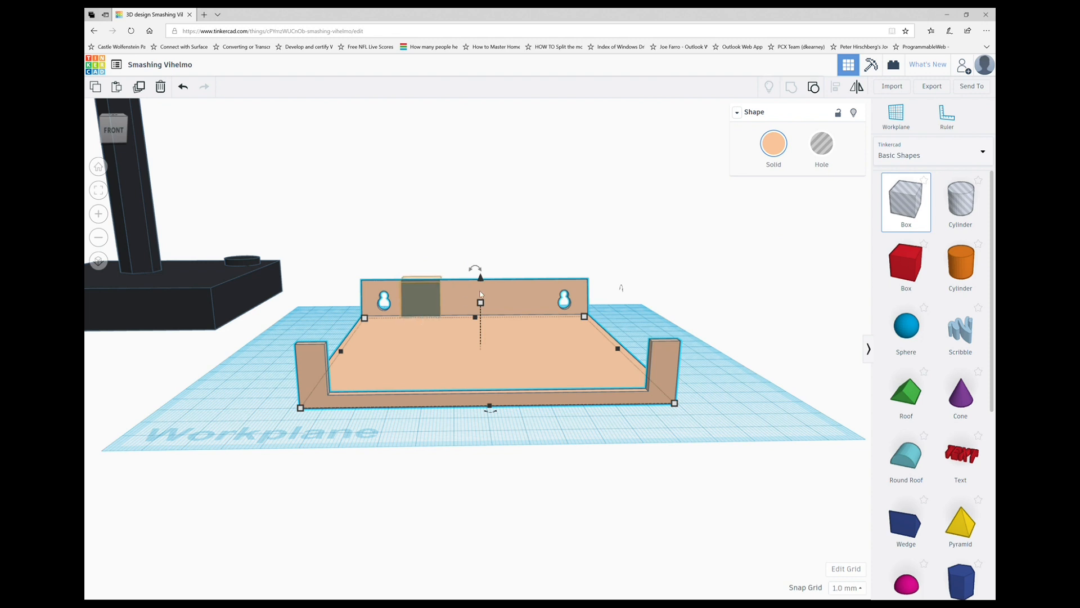
{"action": "left_click", "coordinate": [436, 307]}
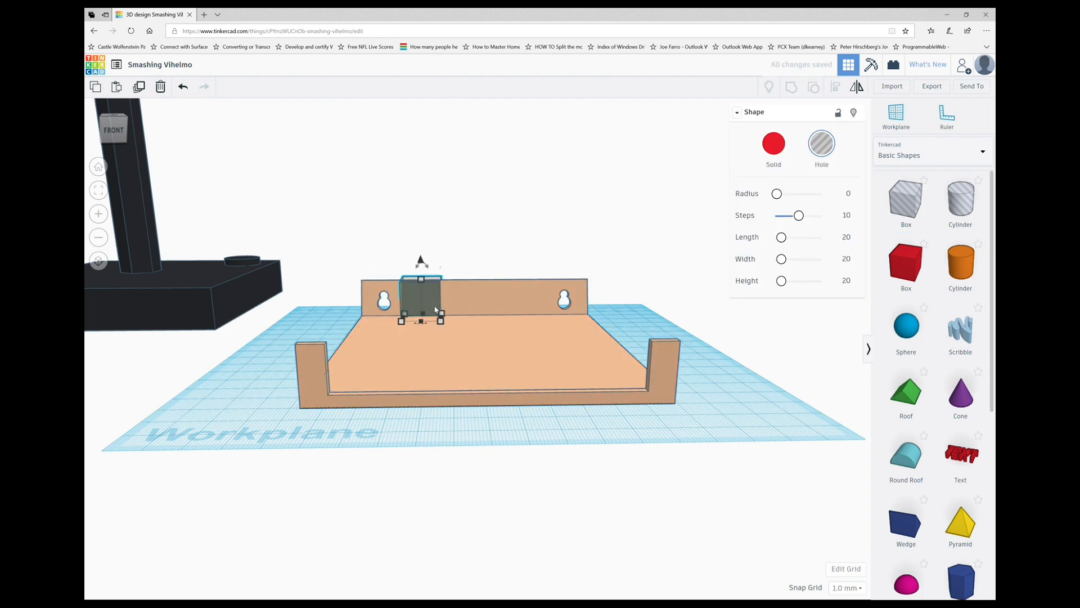
{"action": "left_click_drag", "start_coordinate": [441, 315], "coordinate": [537, 311]}
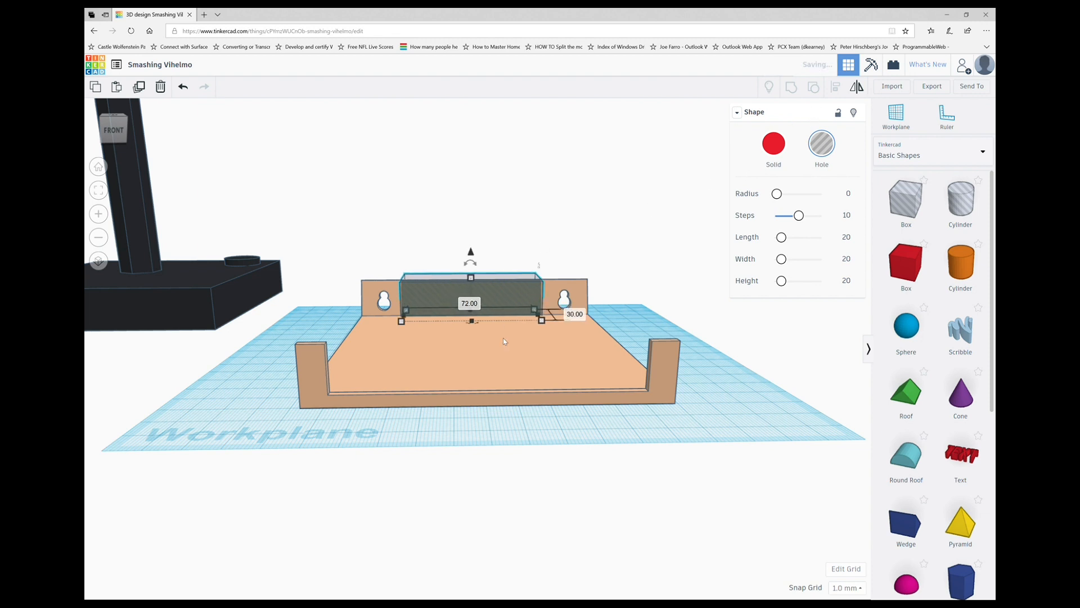
- Centre the rear hole box along the holder's width with Align
{"action": "left_click", "coordinate": [495, 357], "text": "shift"}
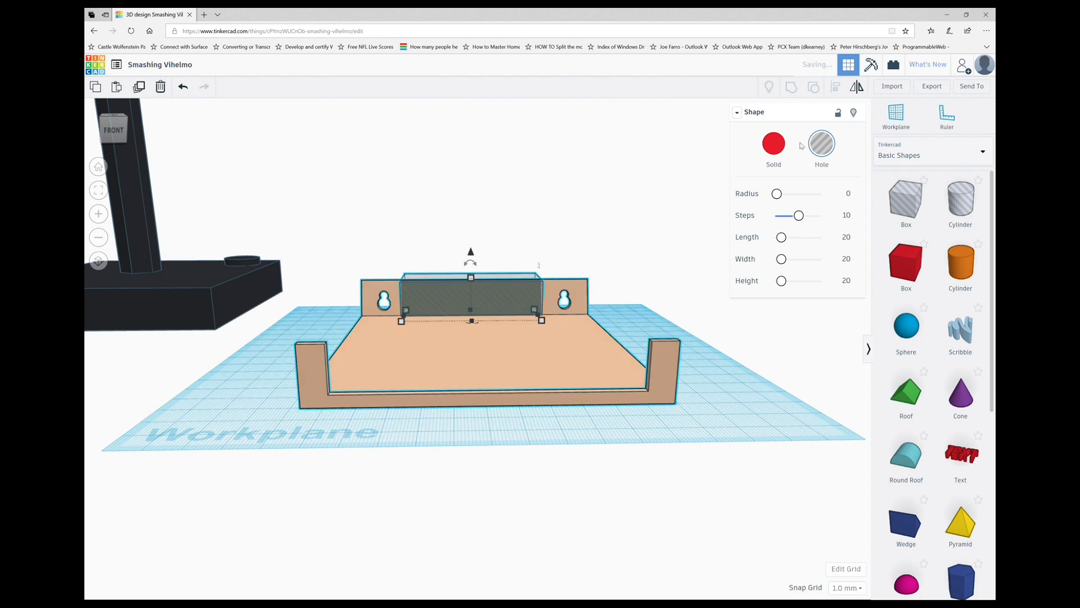
{"action": "left_click", "coordinate": [836, 86]}
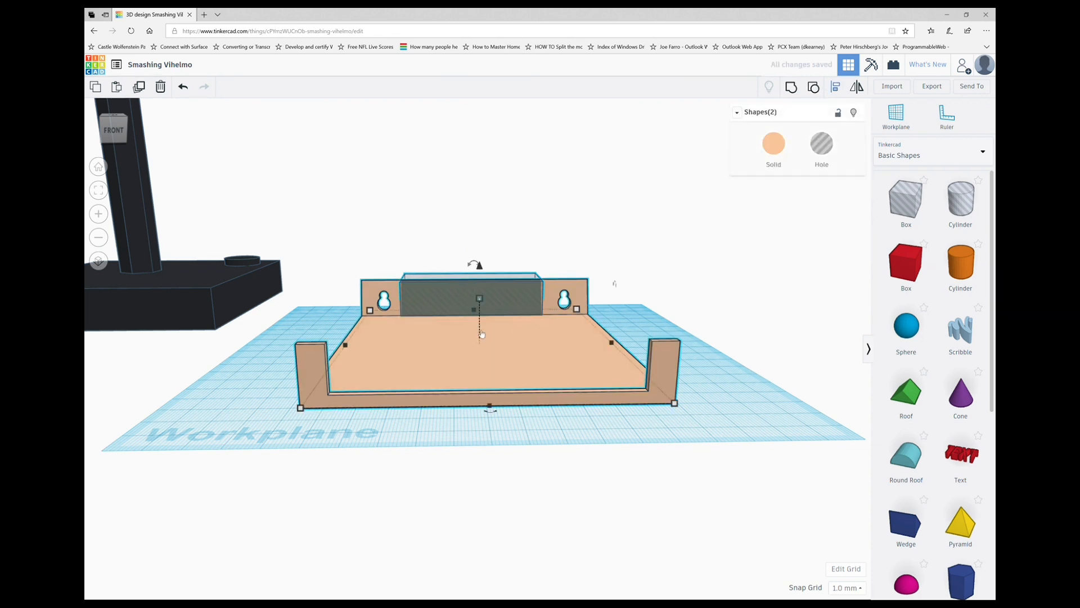
{"action": "left_click", "coordinate": [490, 412]}
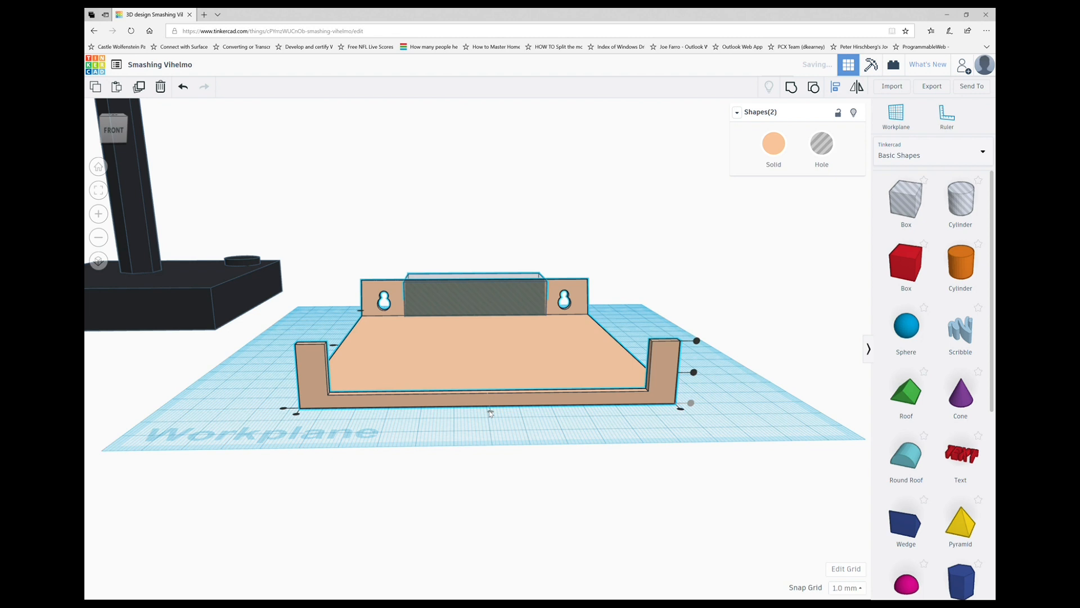
- Raise the rear hole box above the base and group it with the holder to cut the rear wall's opening
{"action": "left_click", "coordinate": [478, 274]}
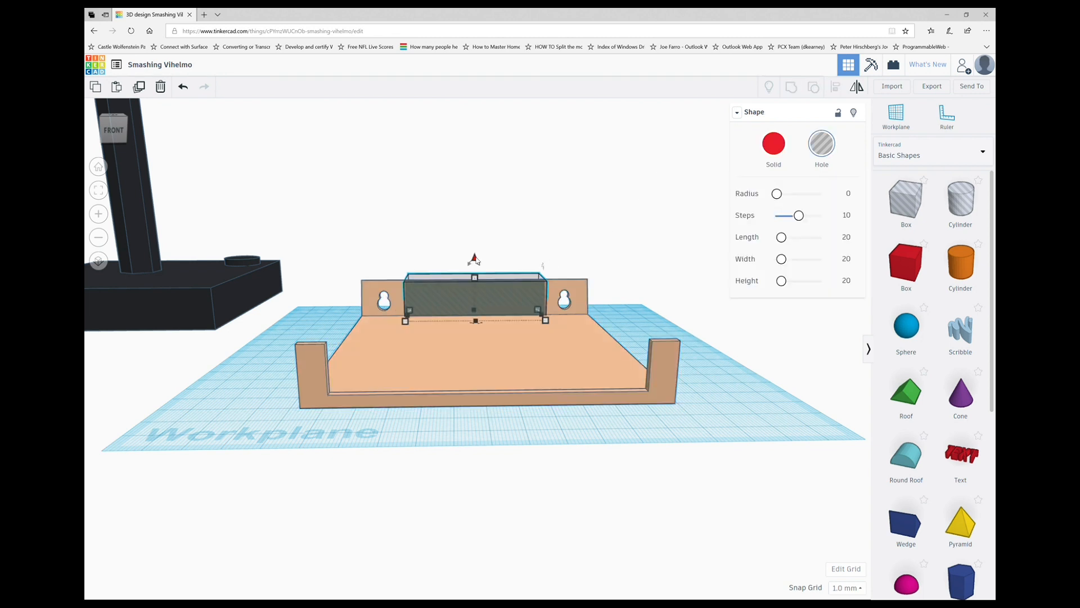
{"action": "left_click_drag", "start_coordinate": [474, 258], "coordinate": [619, 303]}
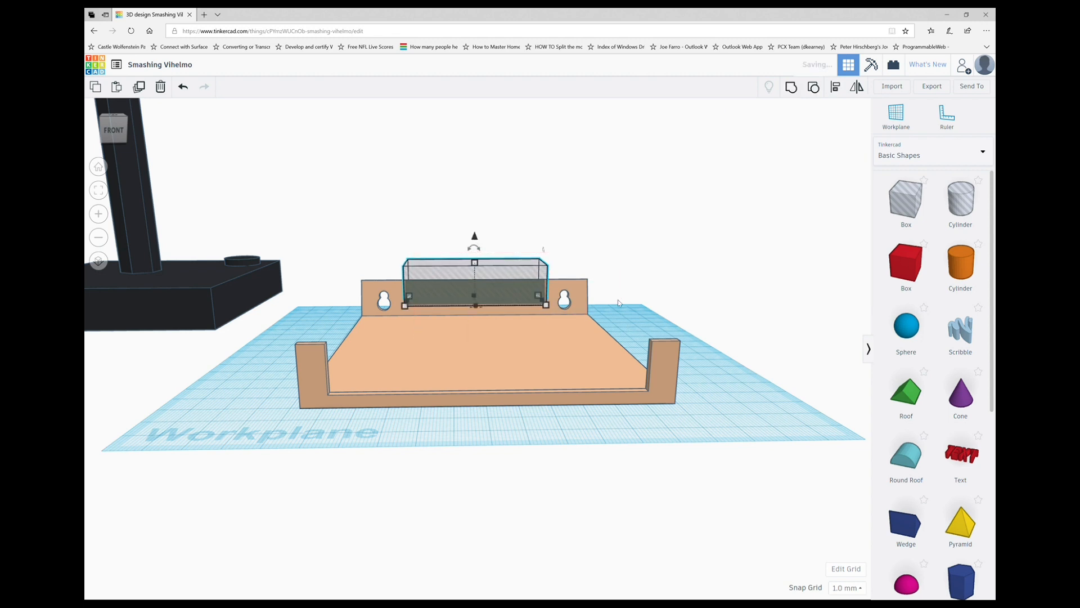
{"action": "left_click", "coordinate": [792, 88]}
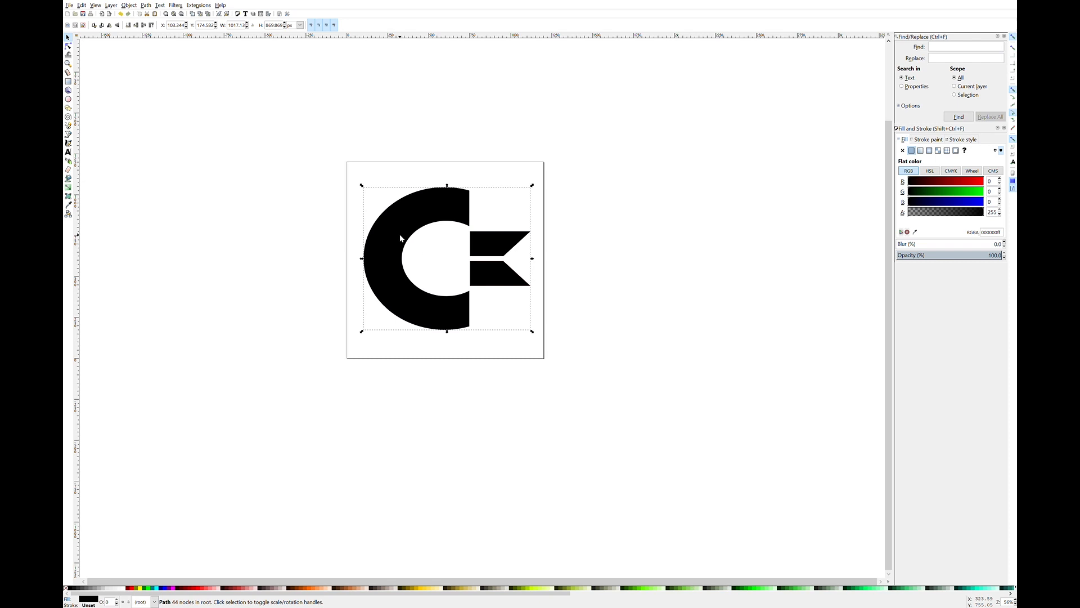
- In Inkscape, move the black traced logo aside, delete the coloured original beneath it, and return the trace to the page
{"action": "left_click_drag", "start_coordinate": [399, 234], "coordinate": [429, 234]}
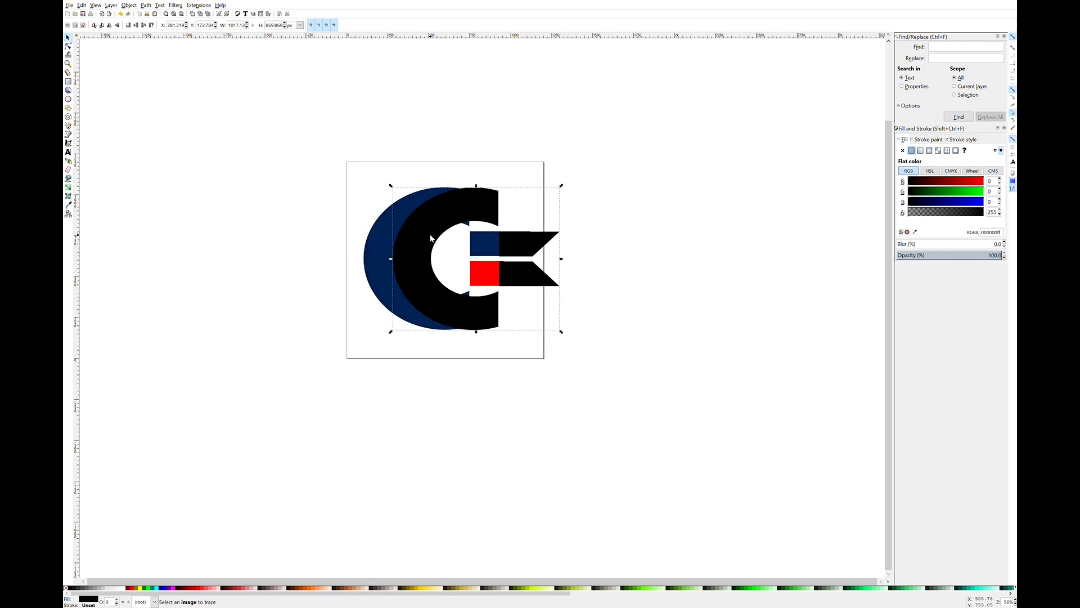
{"action": "left_click", "coordinate": [380, 245]}
{"action": "key", "text": "Delete"}
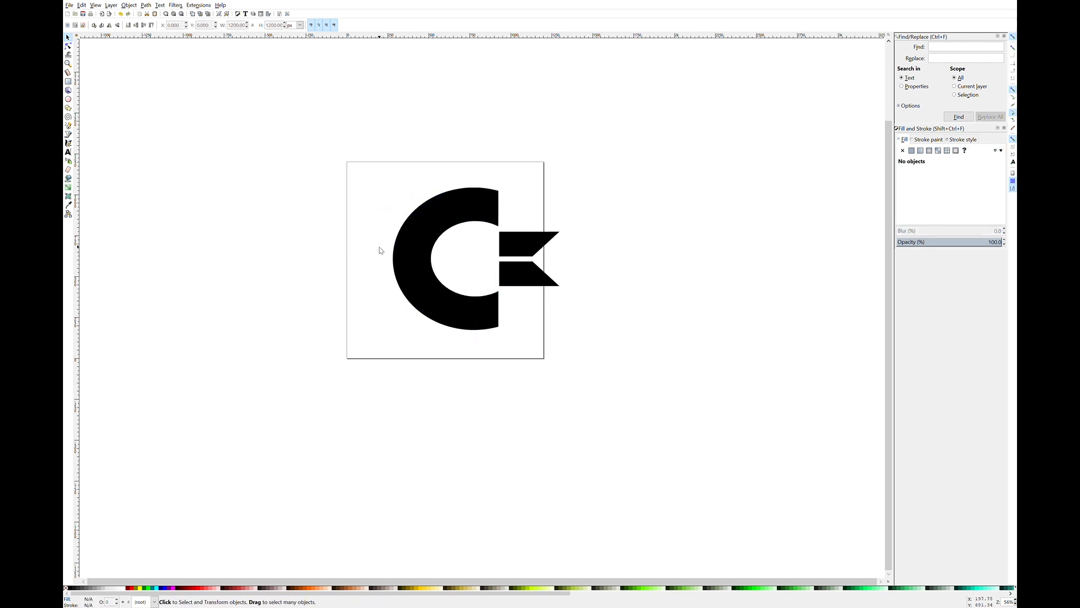
{"action": "left_click_drag", "start_coordinate": [422, 247], "coordinate": [386, 249]}
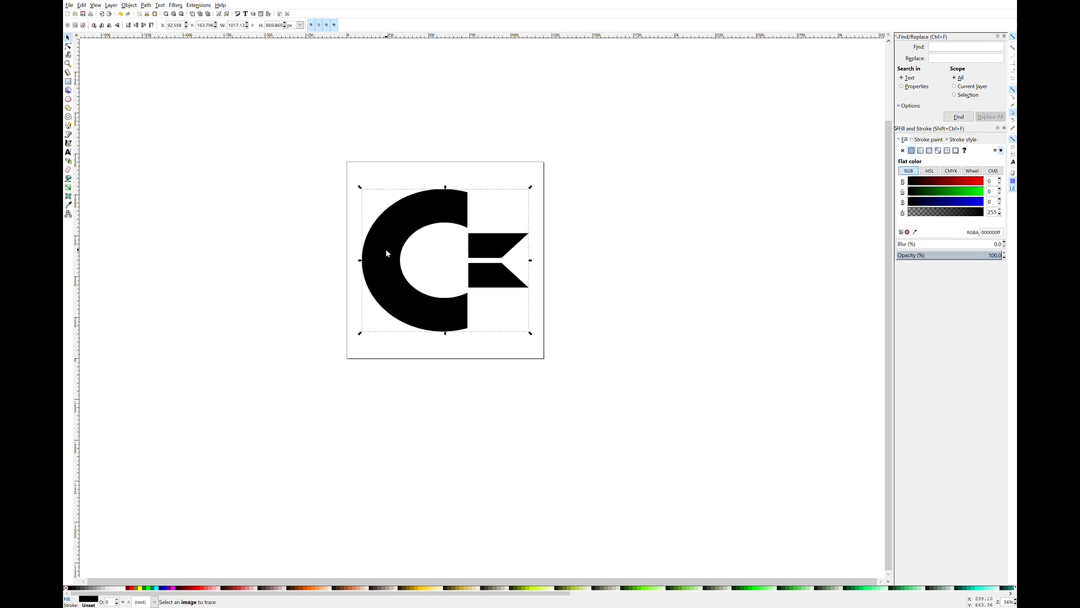
- Save the traced logo drawing as C64LogoVector.svg
{"action": "left_click", "coordinate": [280, 229]}
{"action": "left_click", "coordinate": [392, 249]}
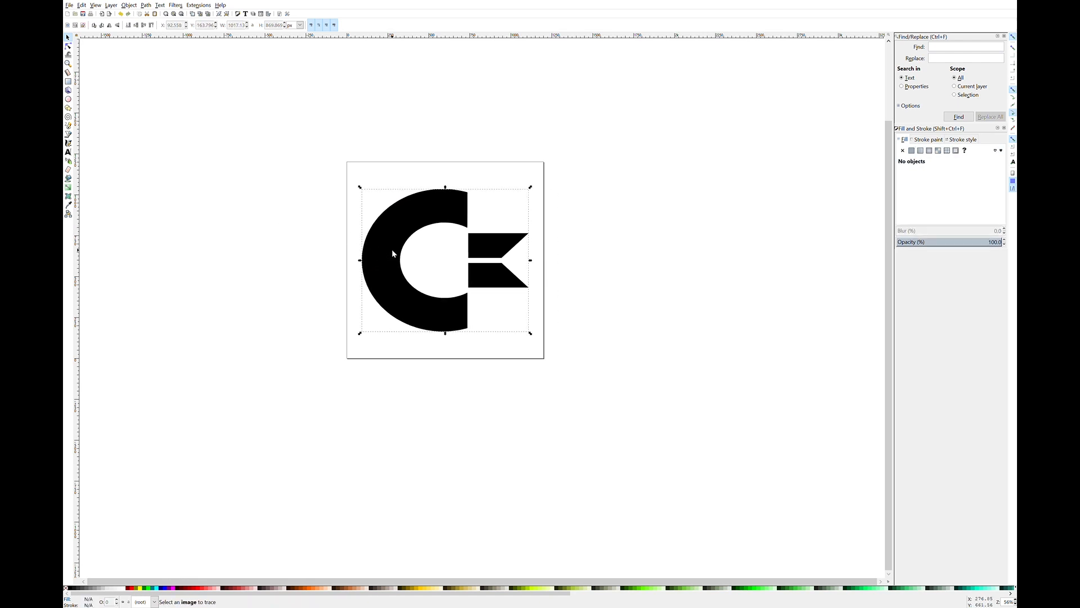
{"action": "left_click", "coordinate": [70, 5]}
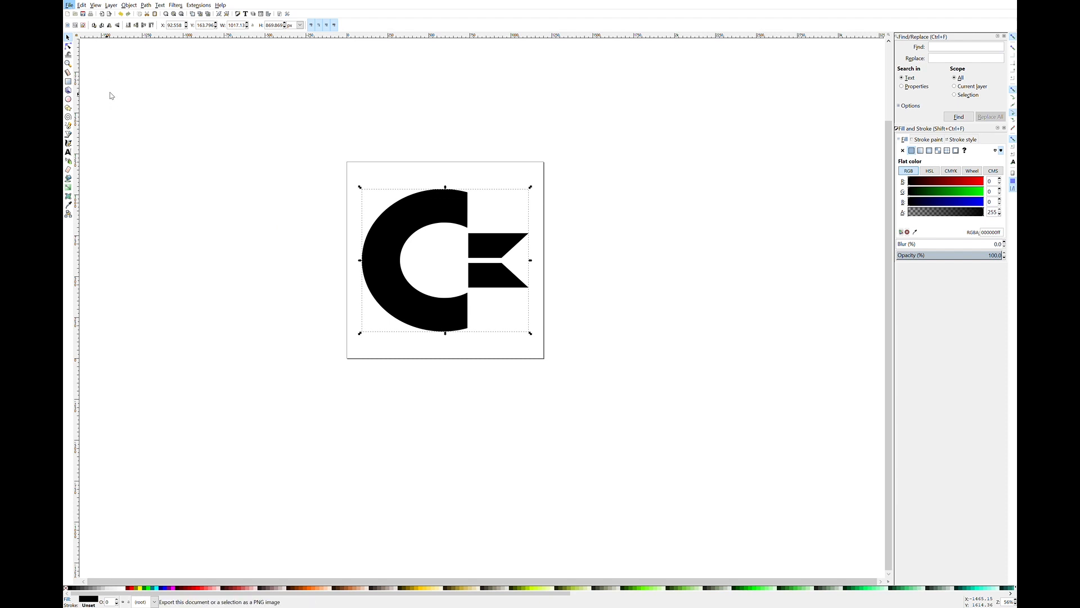
{"action": "left_click", "coordinate": [109, 70]}
{"action": "left_click", "coordinate": [287, 288]}
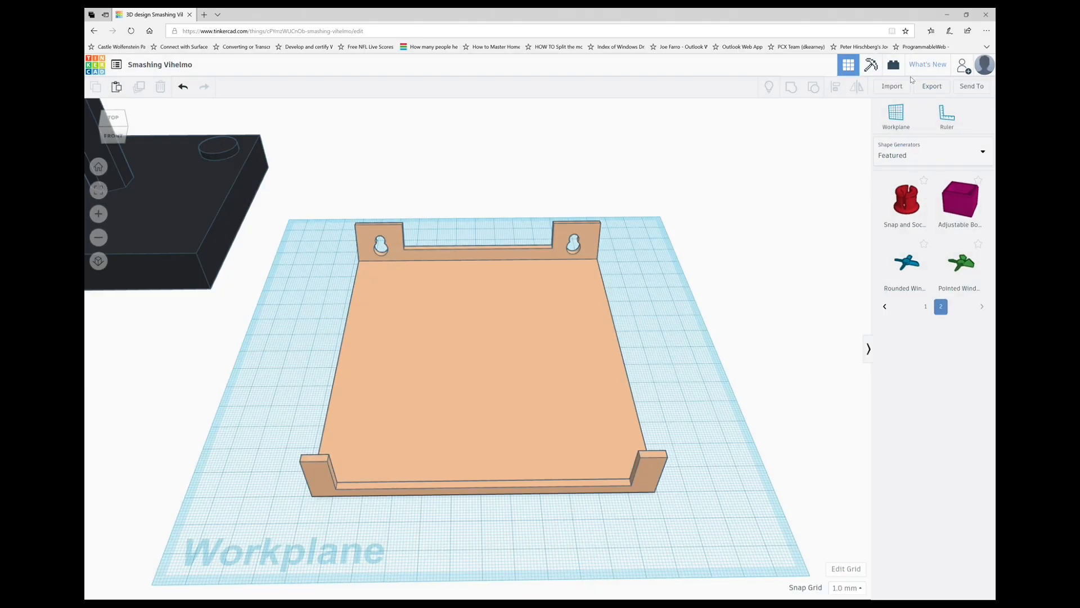
- Back in Tinkercad, import C64LogoVector.svg centred on the artboard at a scale of 50
{"action": "left_click", "coordinate": [892, 89]}
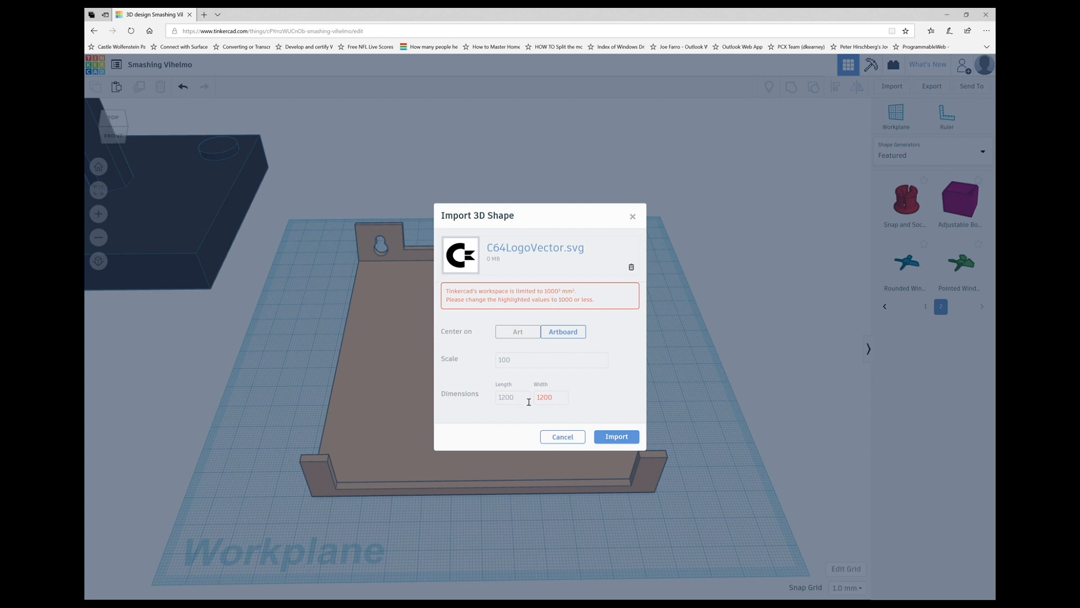
{"action": "left_click", "coordinate": [519, 363]}
{"action": "type", "text": "50"}
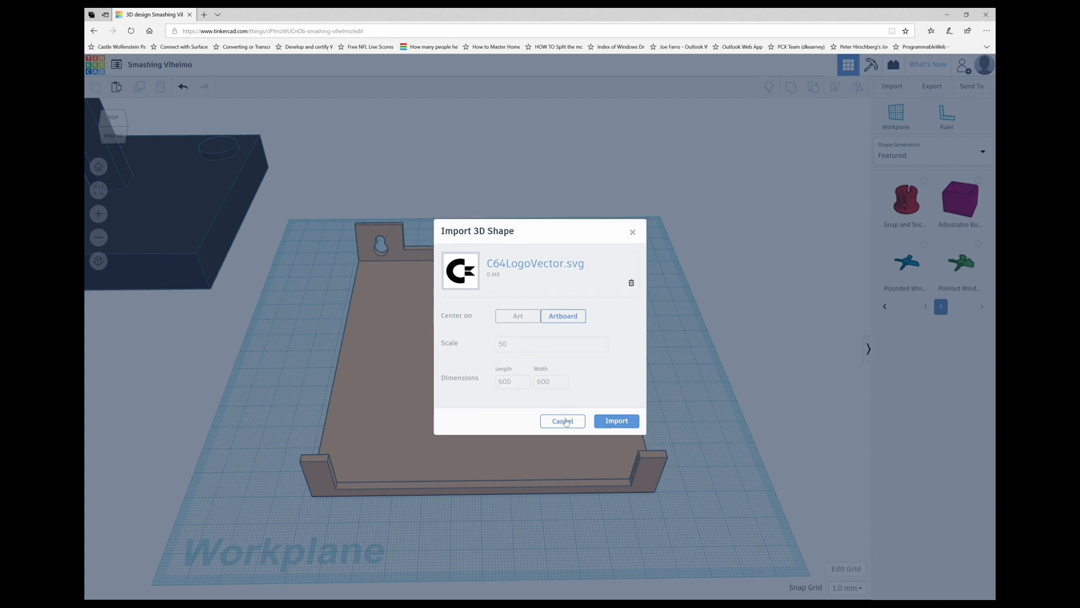
{"action": "left_click", "coordinate": [619, 434]}
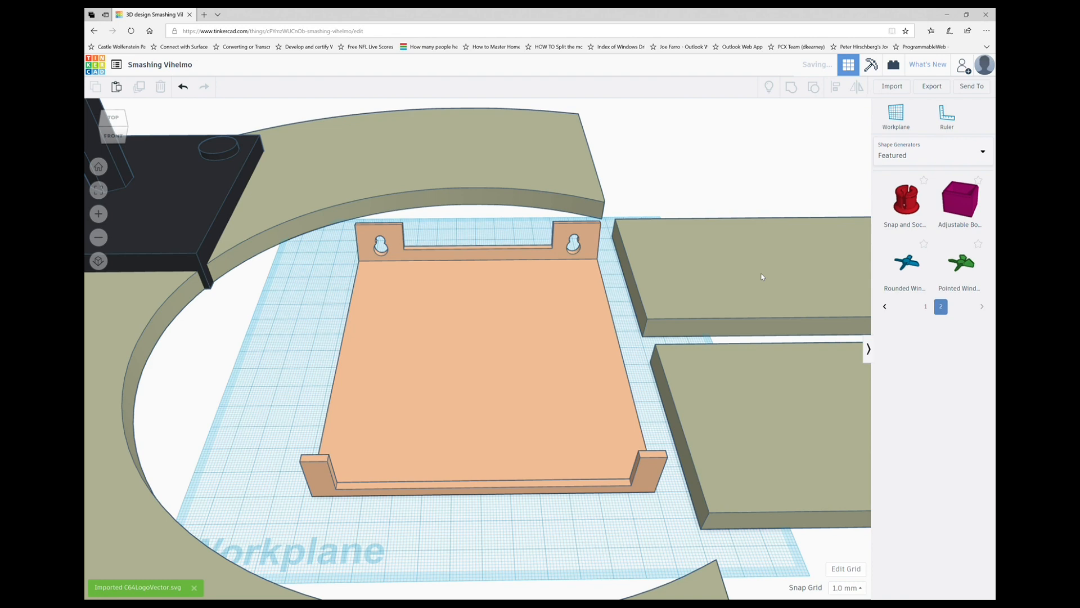
- Try scaling the imported logo down to about 197 by 112 mm from its front corner, and undo the resize
{"action": "left_click", "coordinate": [664, 241]}
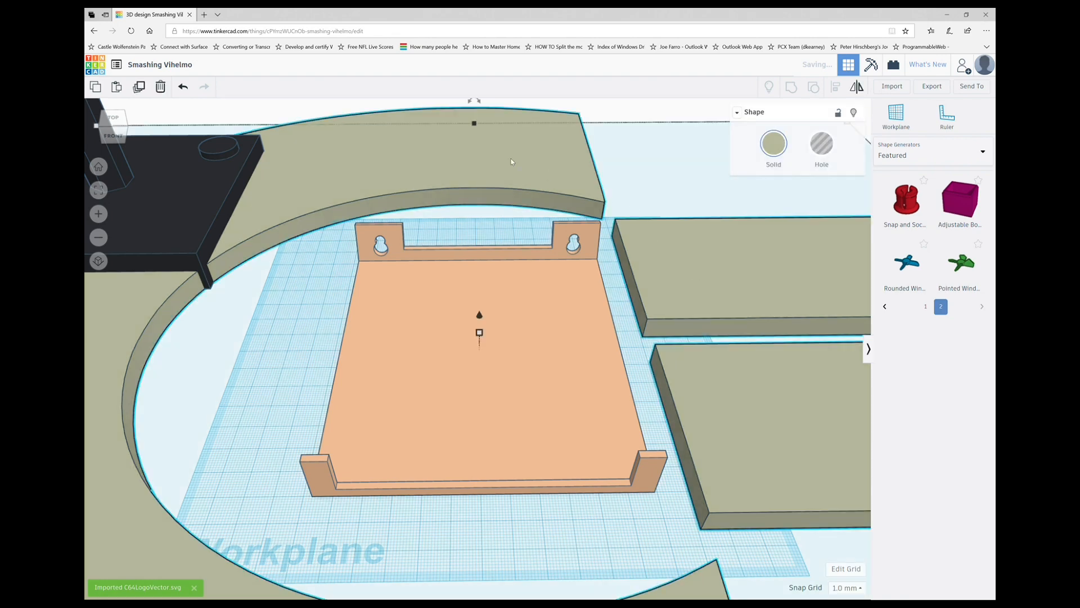
{"action": "left_click", "coordinate": [99, 238]}
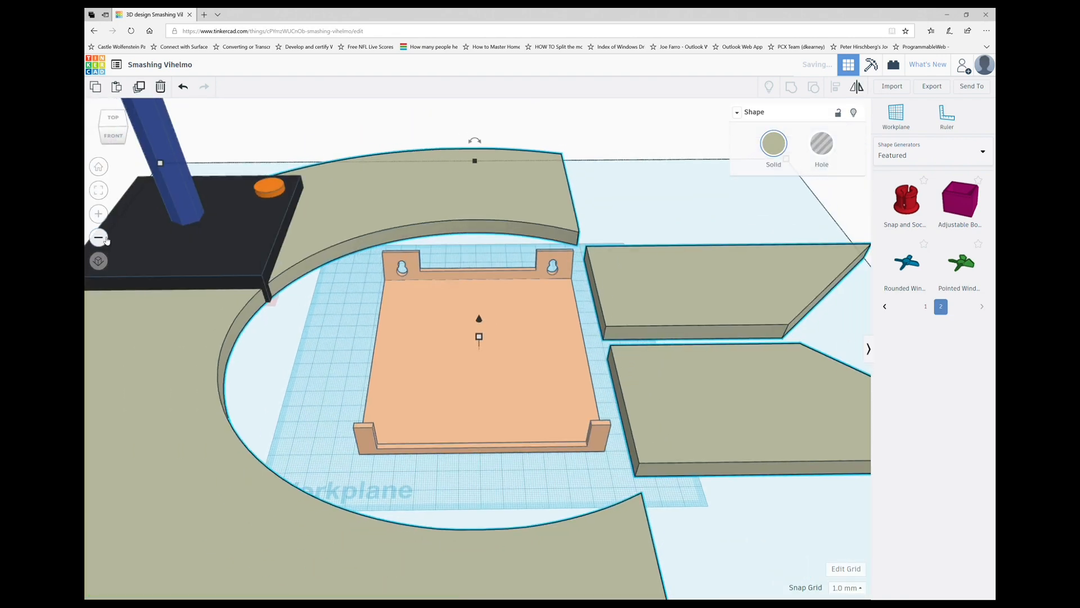
{"action": "left_click", "coordinate": [98, 237]}
{"action": "left_click", "coordinate": [99, 238]}
{"action": "left_click", "coordinate": [98, 238]}
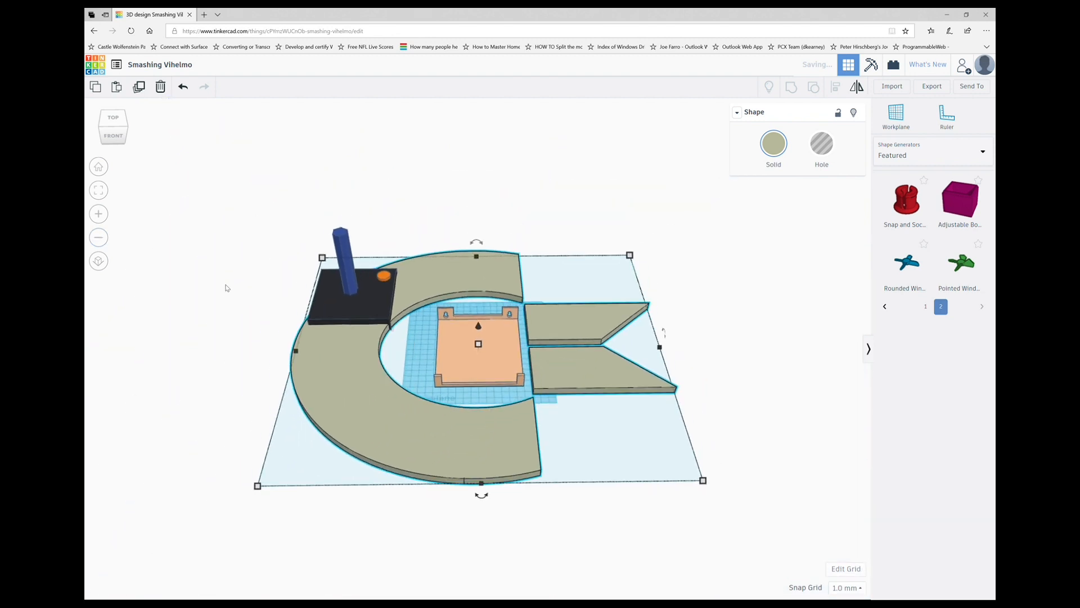
{"action": "left_click_drag", "start_coordinate": [270, 485], "coordinate": [516, 303]}
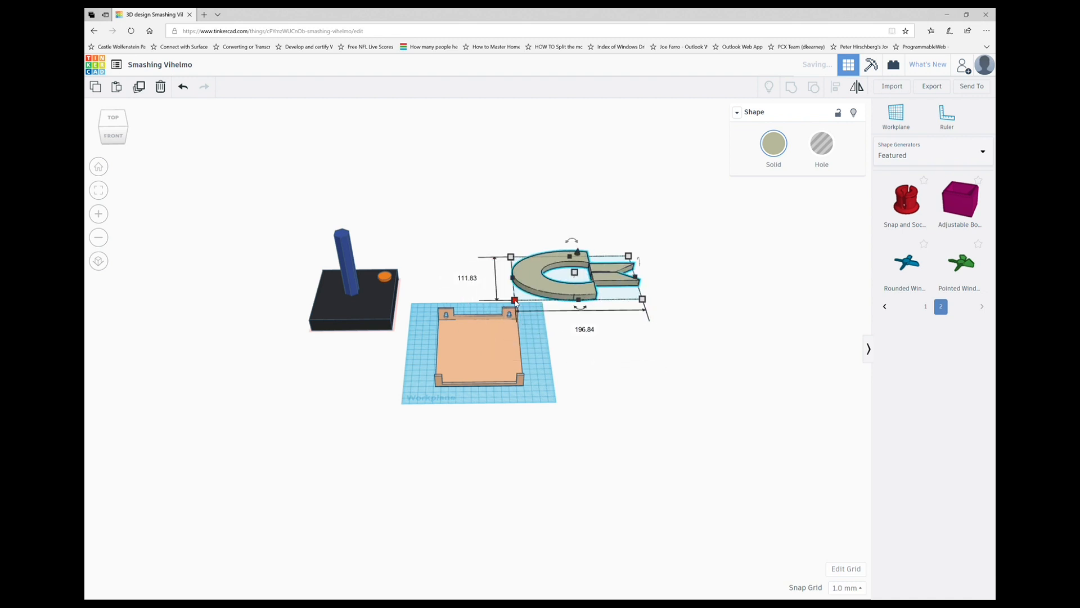
{"action": "key", "text": "ctrl+z"}
{"action": "key", "text": "ctrl+z"}
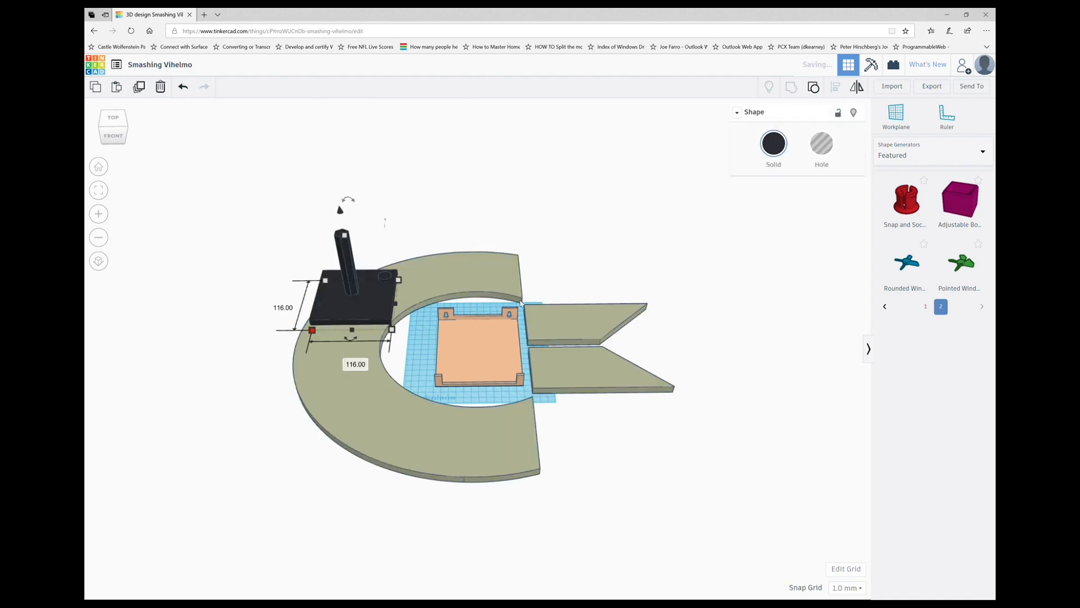
- Shrink the imported logo to 68.25 by 58.37 mm within the holder's area
{"action": "left_click", "coordinate": [382, 440]}
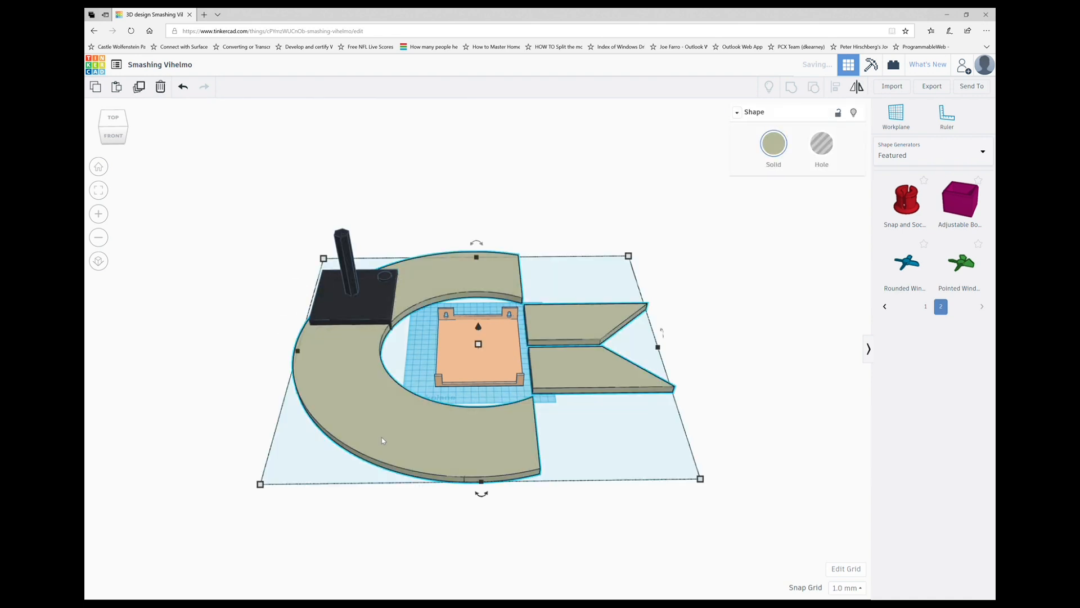
{"action": "left_click_drag", "start_coordinate": [260, 484], "coordinate": [453, 376]}
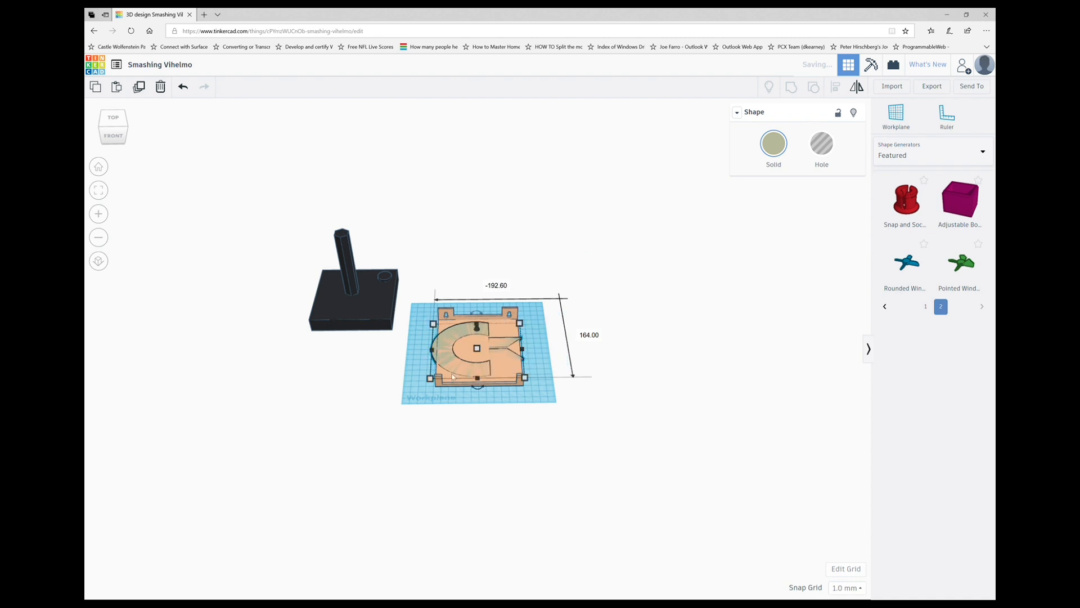
{"action": "left_click_drag", "start_coordinate": [443, 372], "coordinate": [478, 350]}
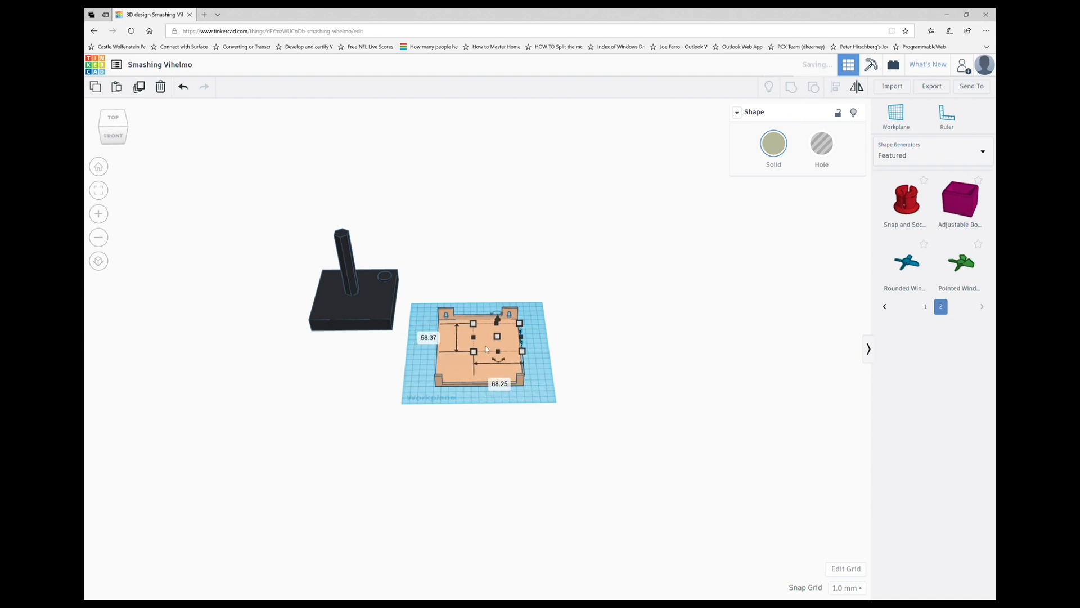
- Move the holder off the workplane, 193 mm sideways and about 39 mm along the other axis, to uncover the logo
{"action": "left_click", "coordinate": [469, 361]}
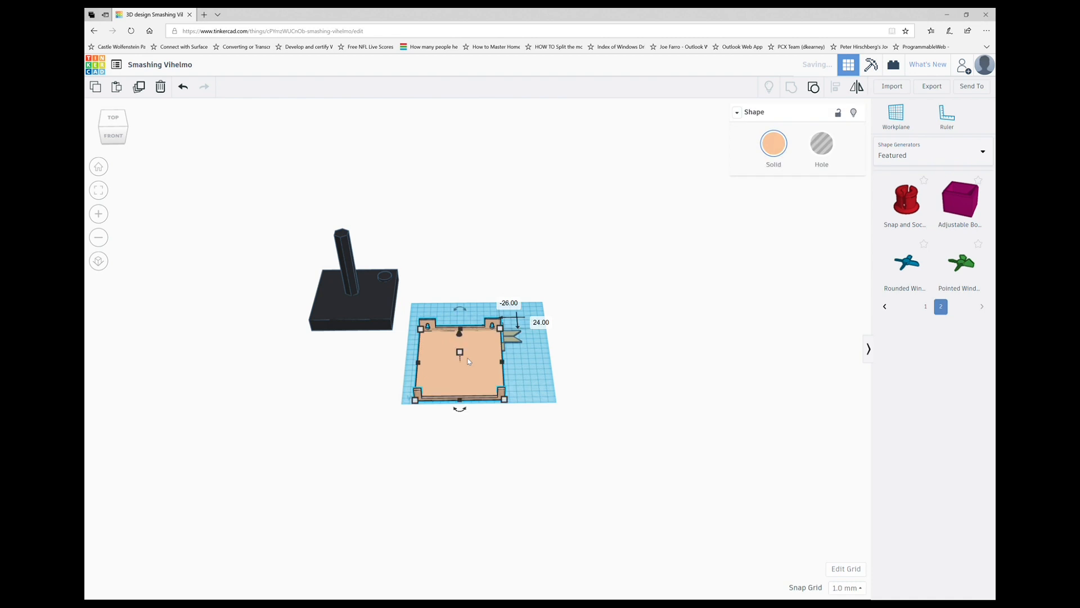
{"action": "key", "text": "ctrl+z"}
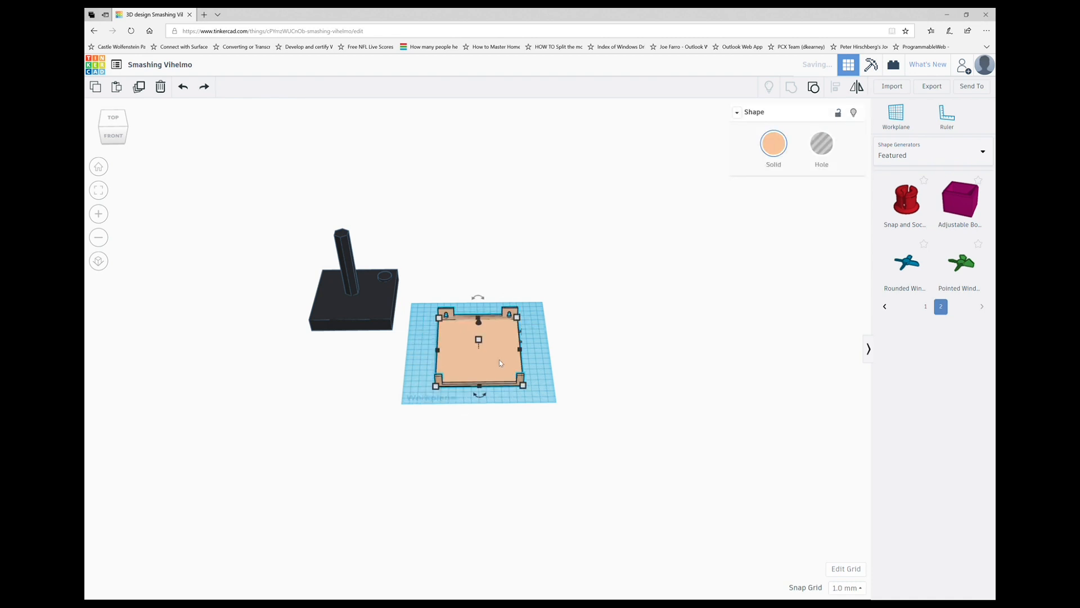
{"action": "right_click_drag", "start_coordinate": [499, 360], "coordinate": [308, 320]}
{"action": "left_click_drag", "start_coordinate": [454, 351], "coordinate": [450, 330]}
- Recolour the small imported logo orange
{"action": "left_click", "coordinate": [509, 359]}
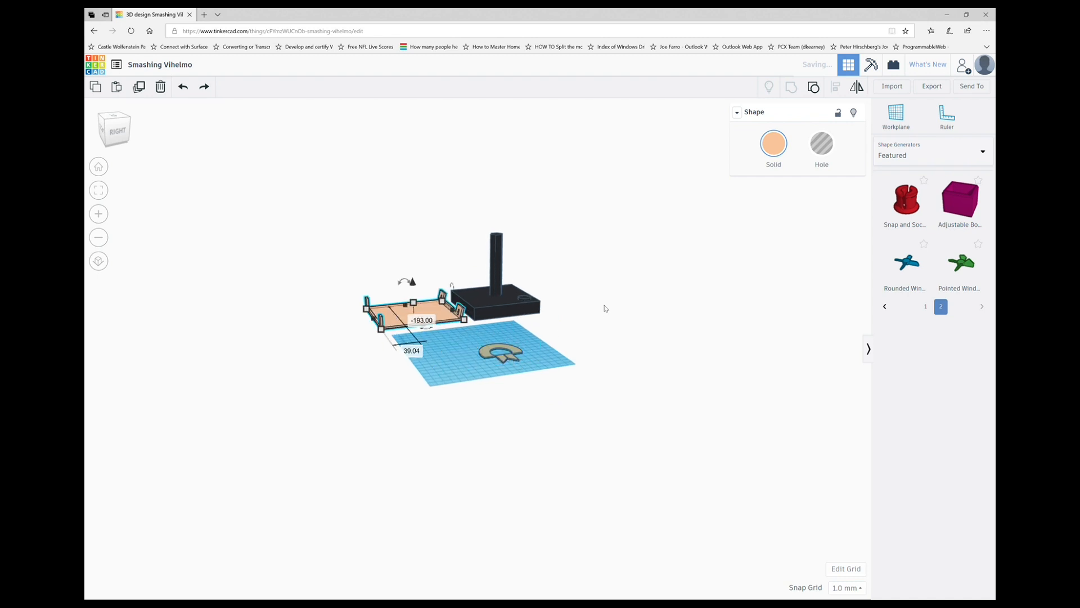
{"action": "left_click", "coordinate": [775, 143]}
{"action": "left_click", "coordinate": [776, 237]}
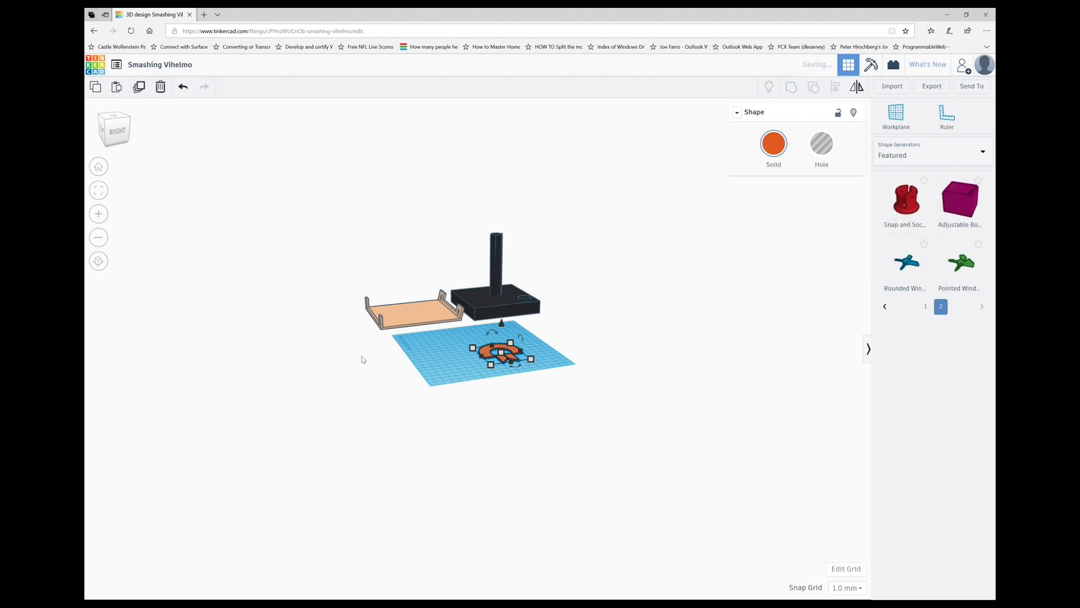
- Stretch the orange logo upward to a height of 77 mm
{"action": "left_click", "coordinate": [345, 343]}
{"action": "right_click_drag", "start_coordinate": [345, 343], "coordinate": [511, 403]}
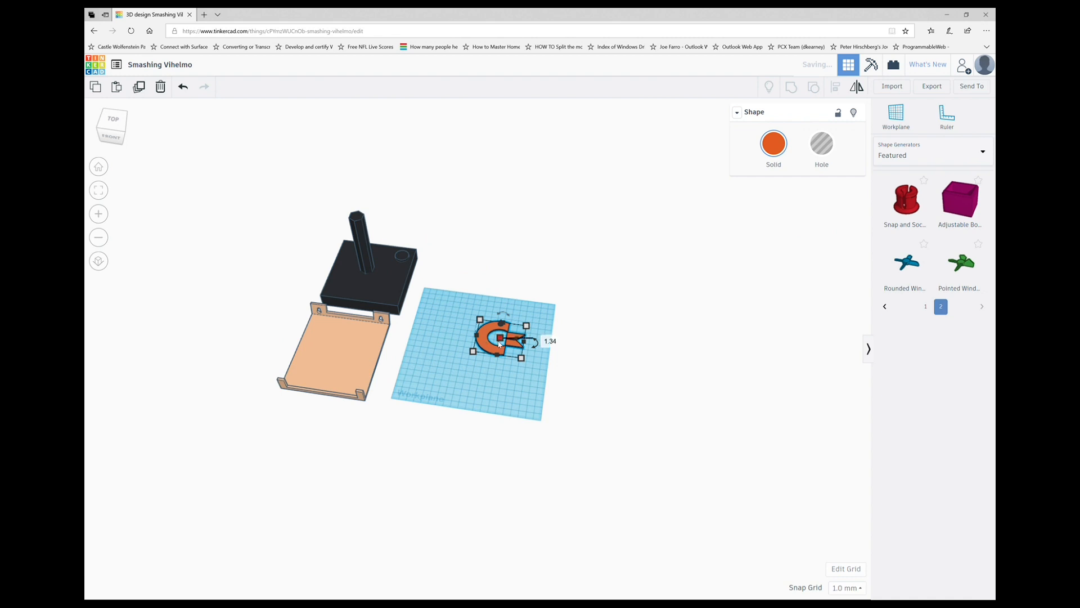
{"action": "right_click_drag", "start_coordinate": [500, 340], "coordinate": [523, 329]}
{"action": "mouse_move", "coordinate": [498, 341]}
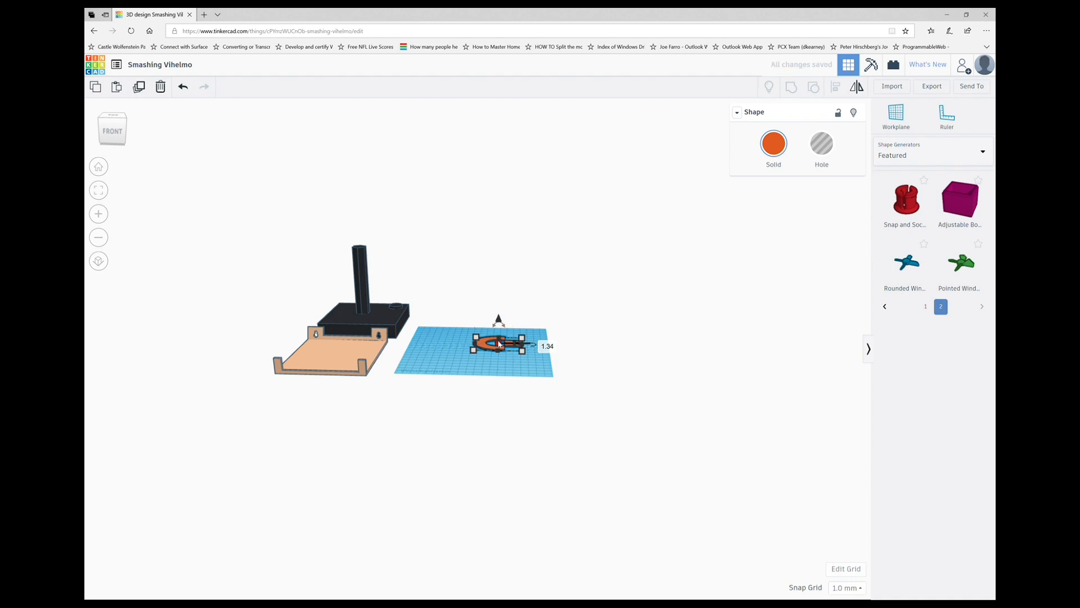
{"action": "left_click_drag", "start_coordinate": [499, 327], "coordinate": [496, 292]}
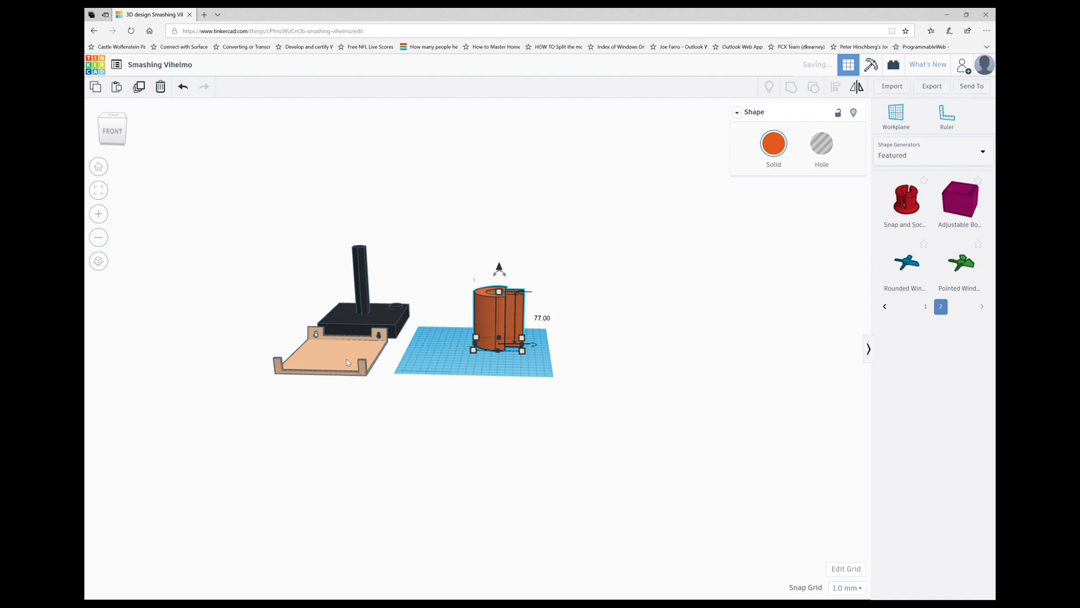
- Move the holder back onto the workplane and place the tall logo over the middle of its base
{"action": "left_click", "coordinate": [348, 362]}
{"action": "left_click_drag", "start_coordinate": [344, 358], "coordinate": [485, 349]}
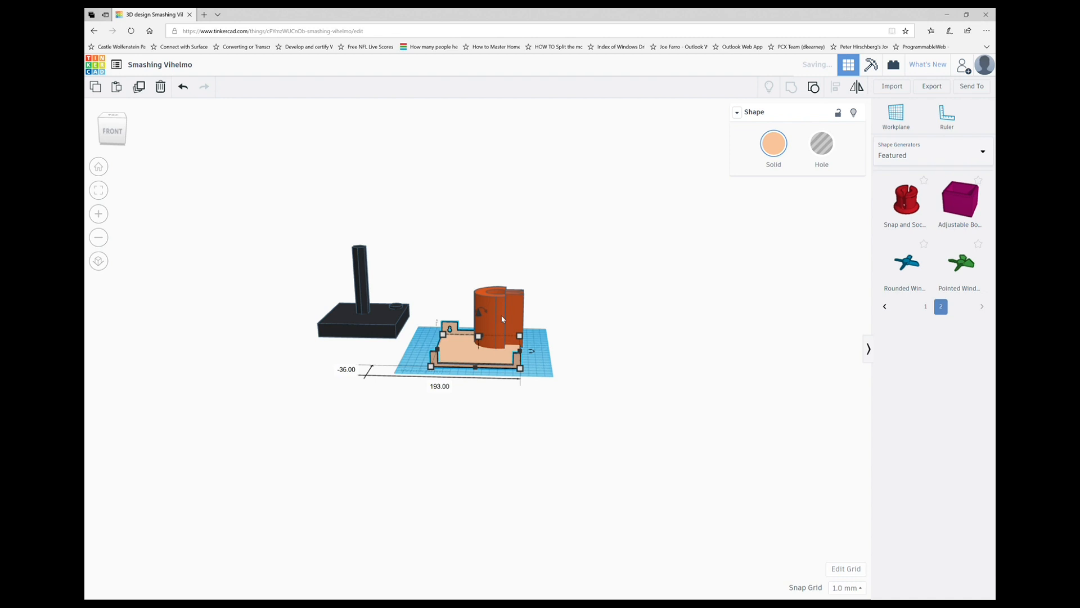
{"action": "left_click", "coordinate": [501, 319]}
{"action": "left_click_drag", "start_coordinate": [501, 319], "coordinate": [479, 327]}
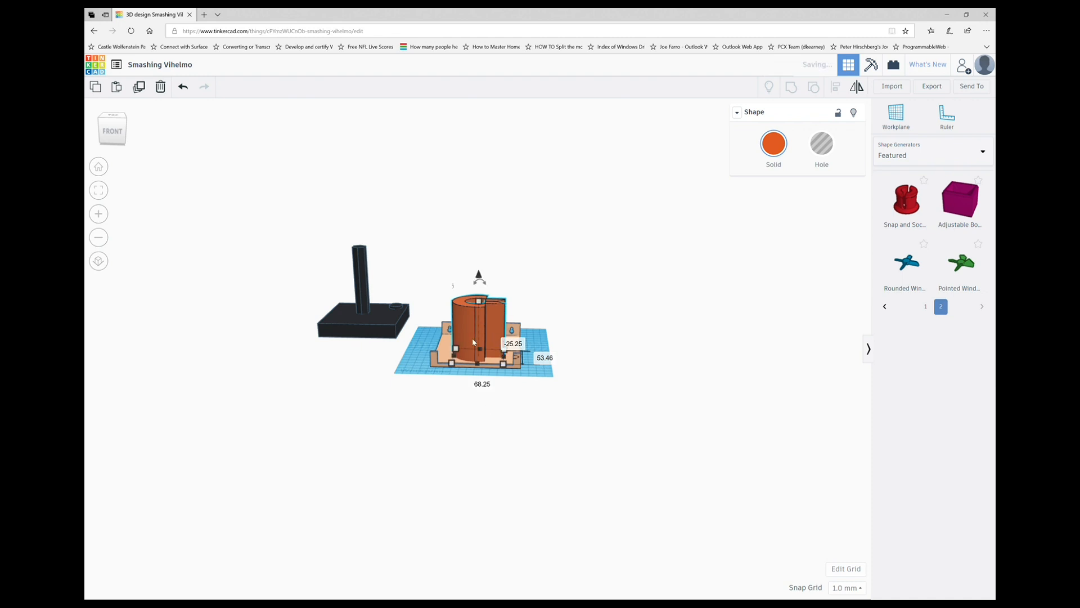
- Enlarge the orange logo proportionally until it nearly spans the holder's base, and centre it over the base
{"action": "left_click", "coordinate": [114, 119]}
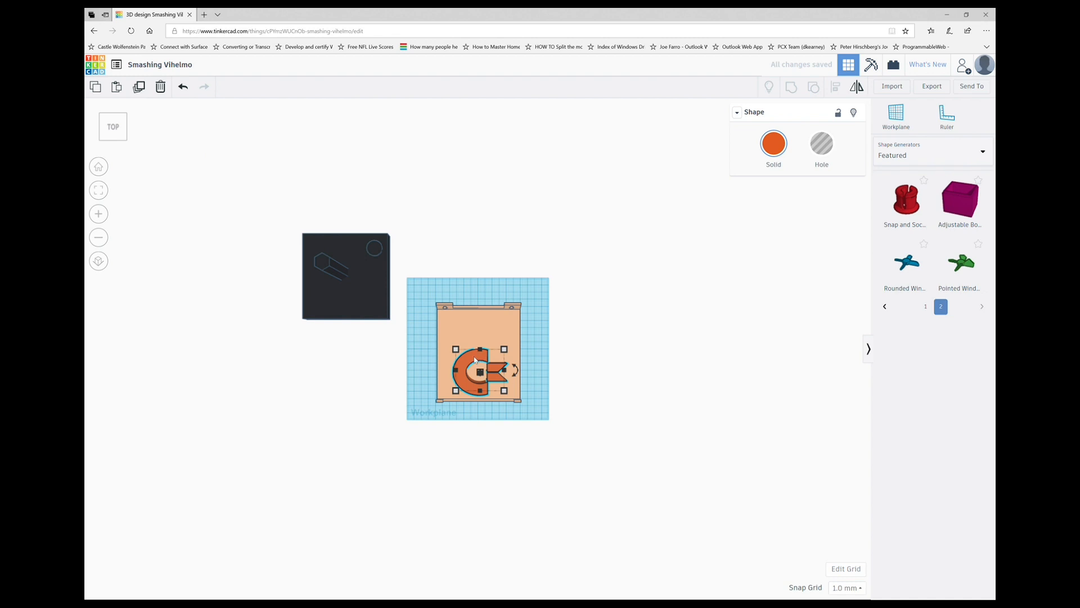
{"action": "left_click_drag", "start_coordinate": [475, 360], "coordinate": [463, 325]}
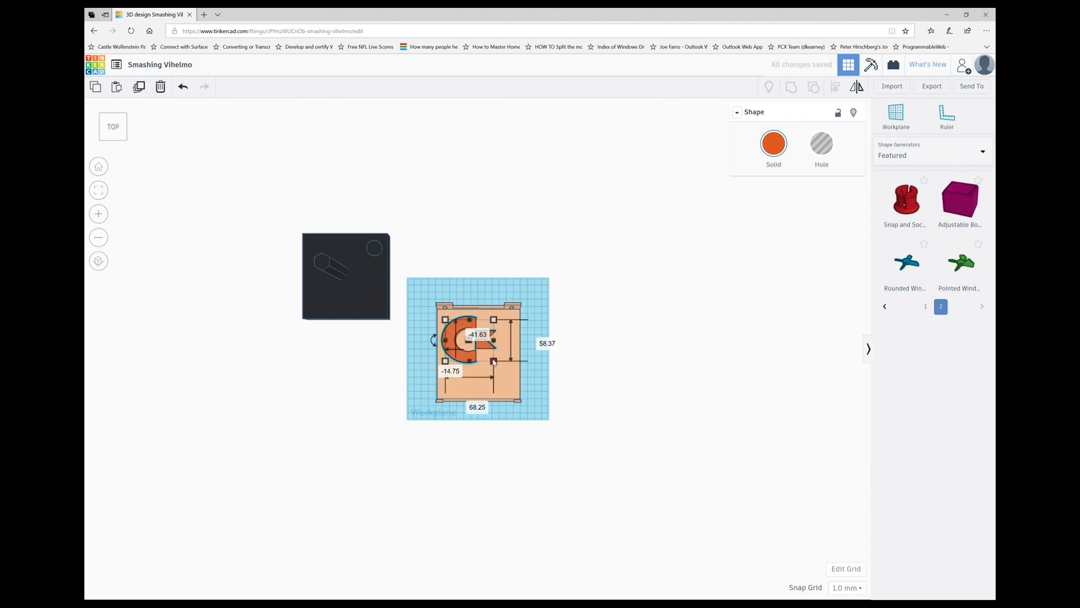
{"action": "left_click_drag", "start_coordinate": [494, 361], "coordinate": [516, 382]}
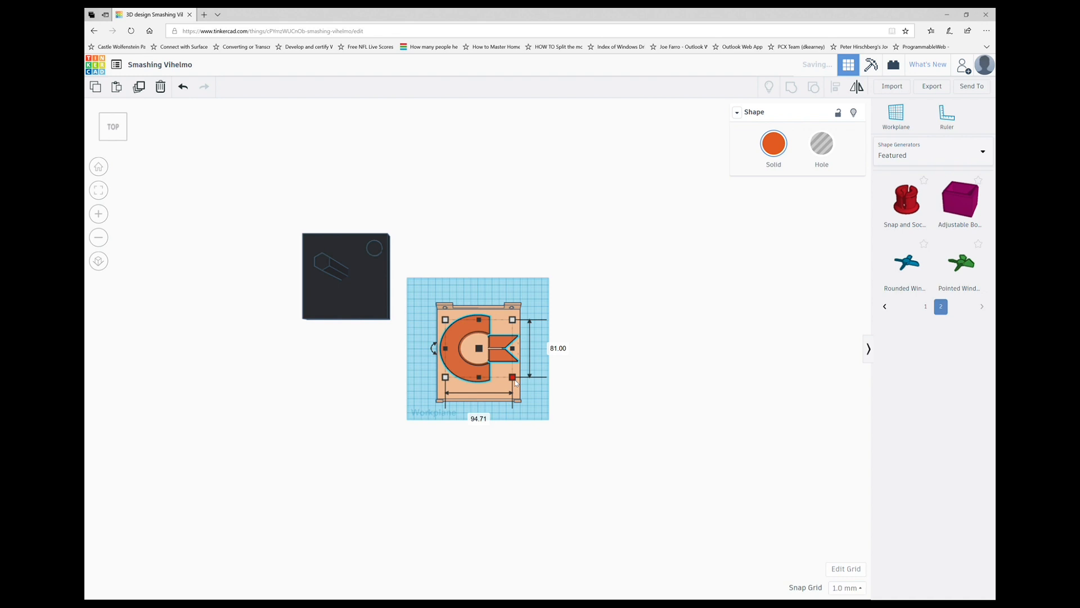
{"action": "mouse_move", "coordinate": [497, 361]}
{"action": "left_mouse_down"}
{"action": "mouse_move", "coordinate": [510, 380]}
{"action": "mouse_move", "coordinate": [489, 376]}
{"action": "left_mouse_up"}
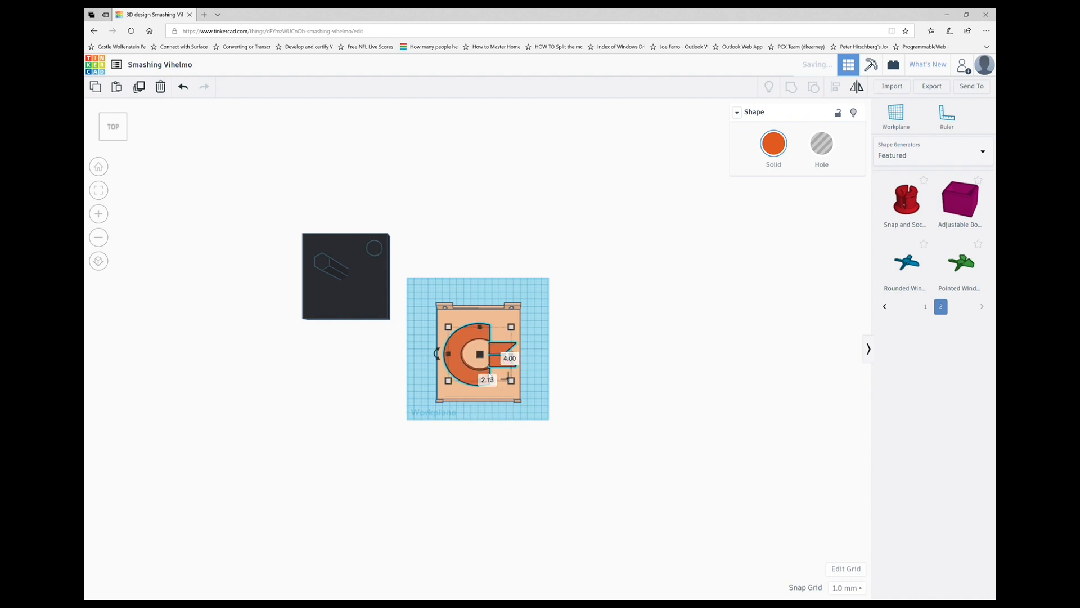
{"action": "left_click", "coordinate": [584, 350]}
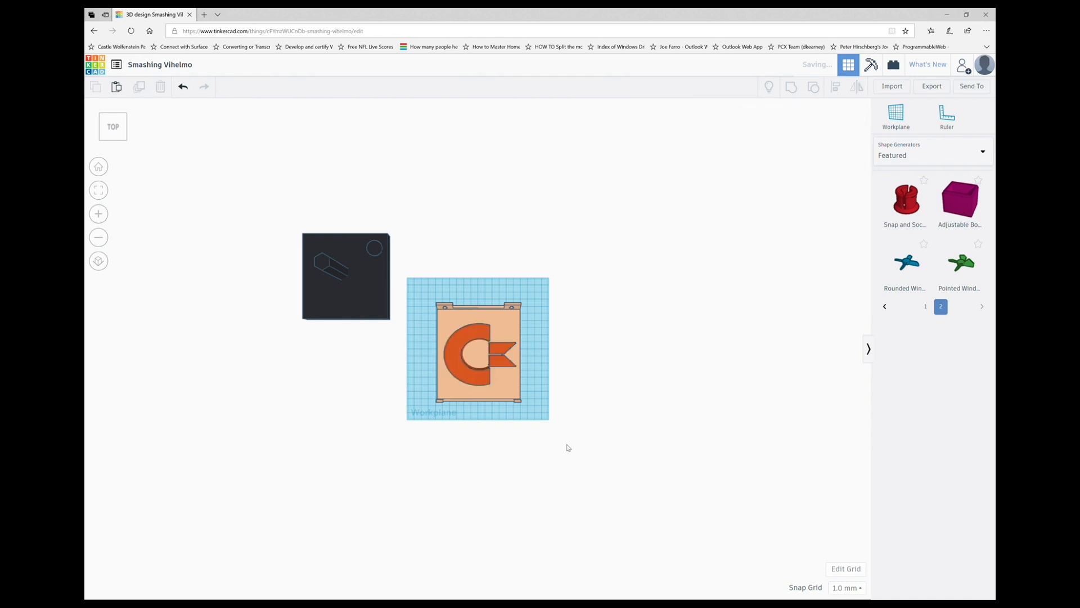
- Turn the tall logo into a hole and group it with the holder to cut the logo through the base
{"action": "right_click_drag", "start_coordinate": [567, 447], "coordinate": [563, 340]}
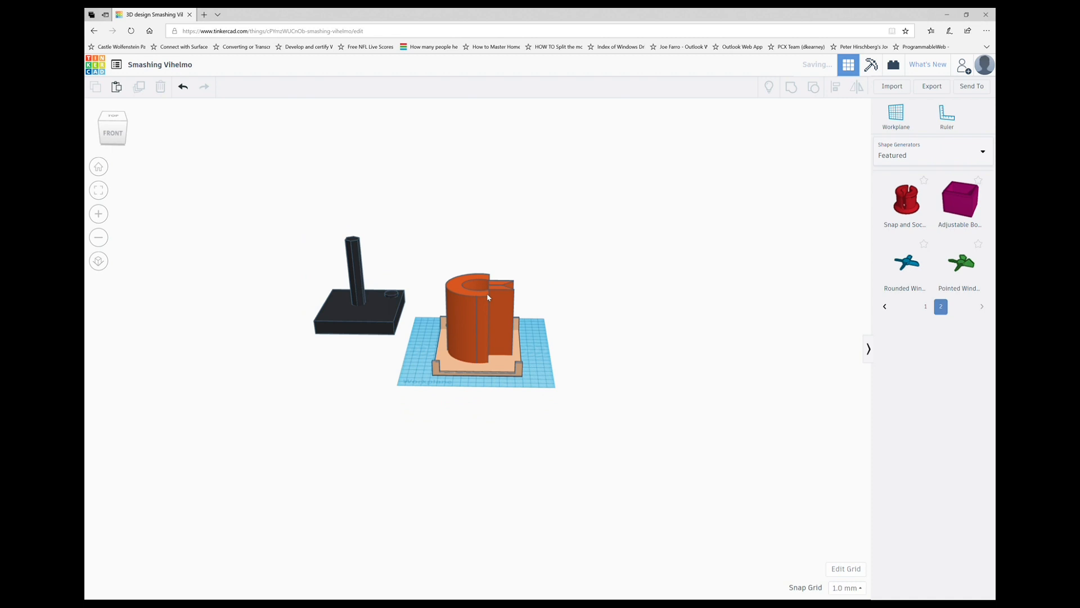
{"action": "left_click", "coordinate": [484, 311]}
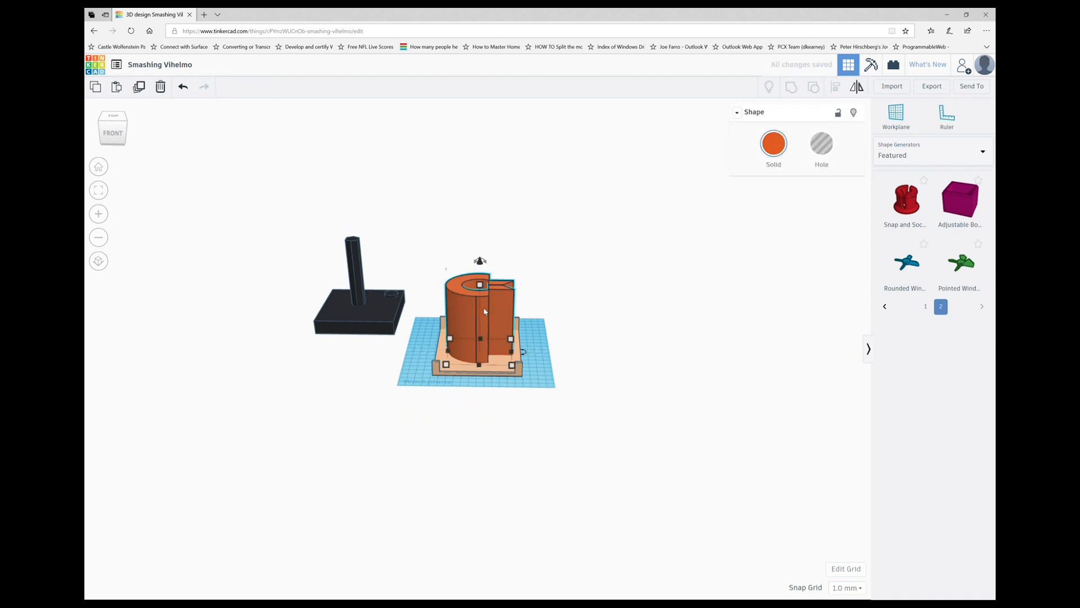
{"action": "left_click", "coordinate": [827, 143]}
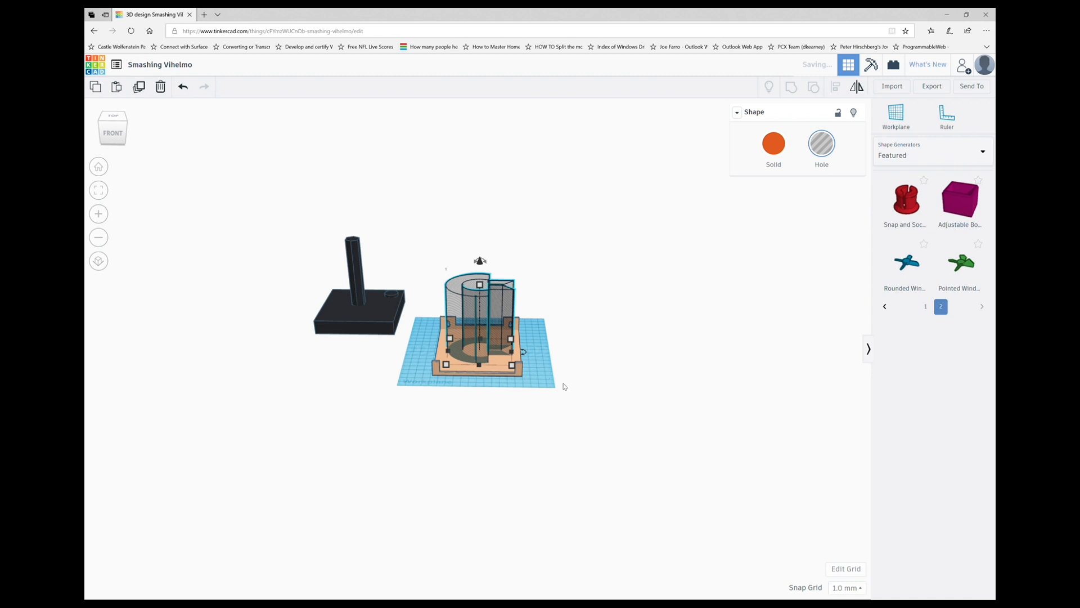
{"action": "left_click_drag", "start_coordinate": [574, 413], "coordinate": [438, 269]}
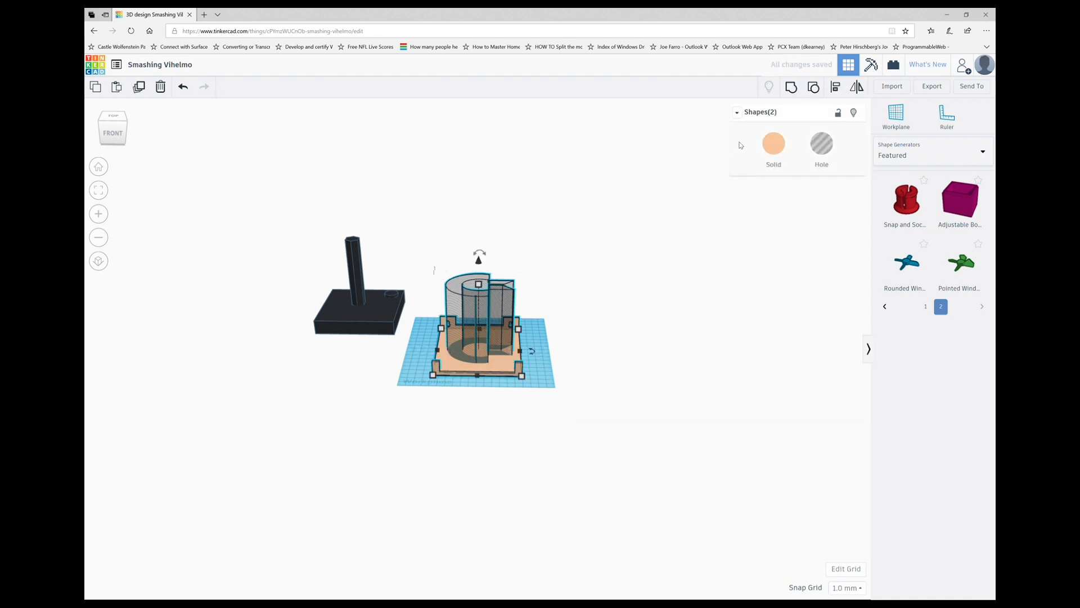
{"action": "left_click", "coordinate": [793, 89]}
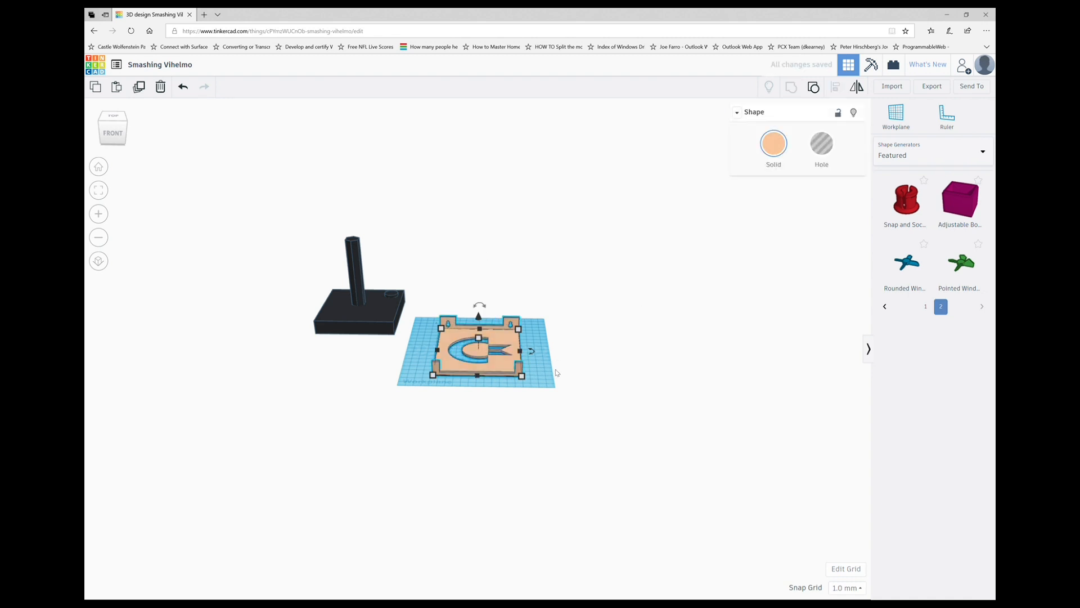
{"action": "left_click", "coordinate": [557, 400]}
{"action": "right_click_drag", "start_coordinate": [499, 378], "coordinate": [479, 413]}
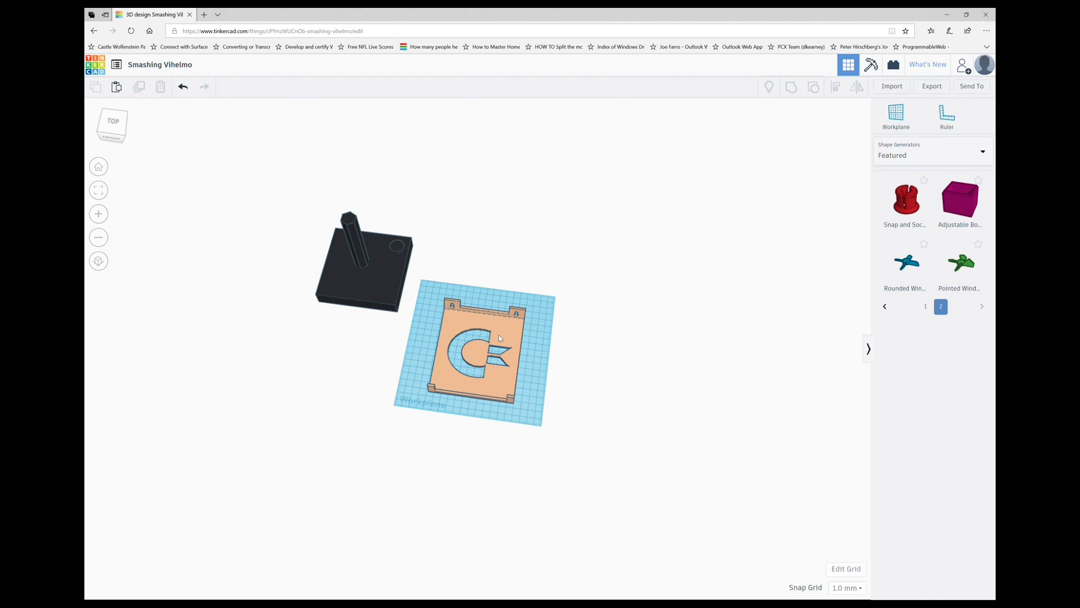
- Rename the design as C64 Joystick
{"action": "left_click", "coordinate": [189, 66]}
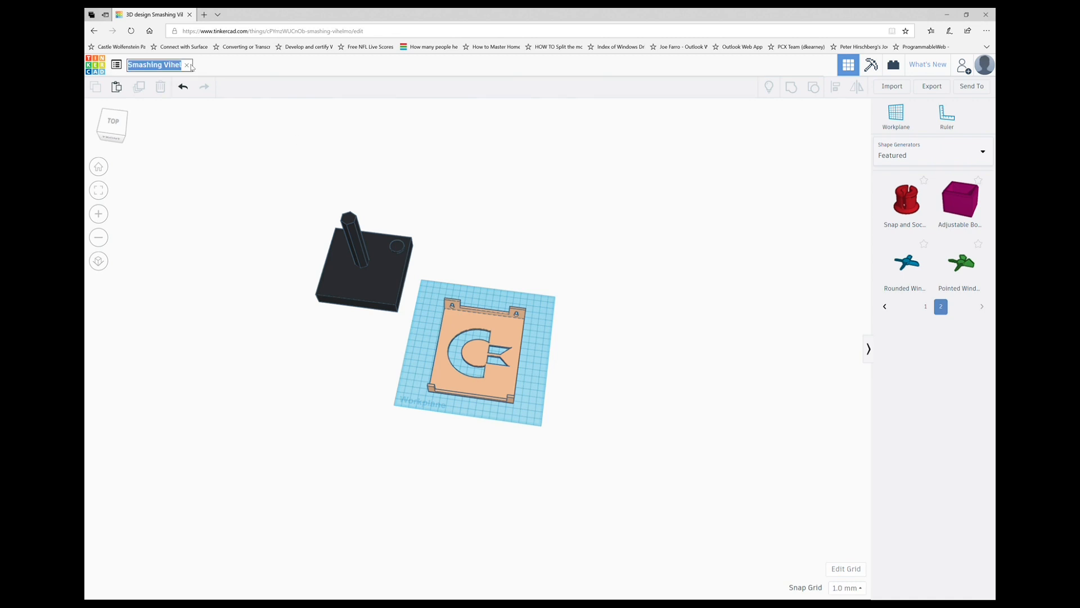
{"action": "type", "text": "A"}
{"action": "key", "text": "BackSpace"}
{"action": "type", "text": "C65"}
{"action": "key", "text": "BackSpace"}
{"action": "type", "text": "4 Joystick"}
{"action": "key", "text": "Return"}
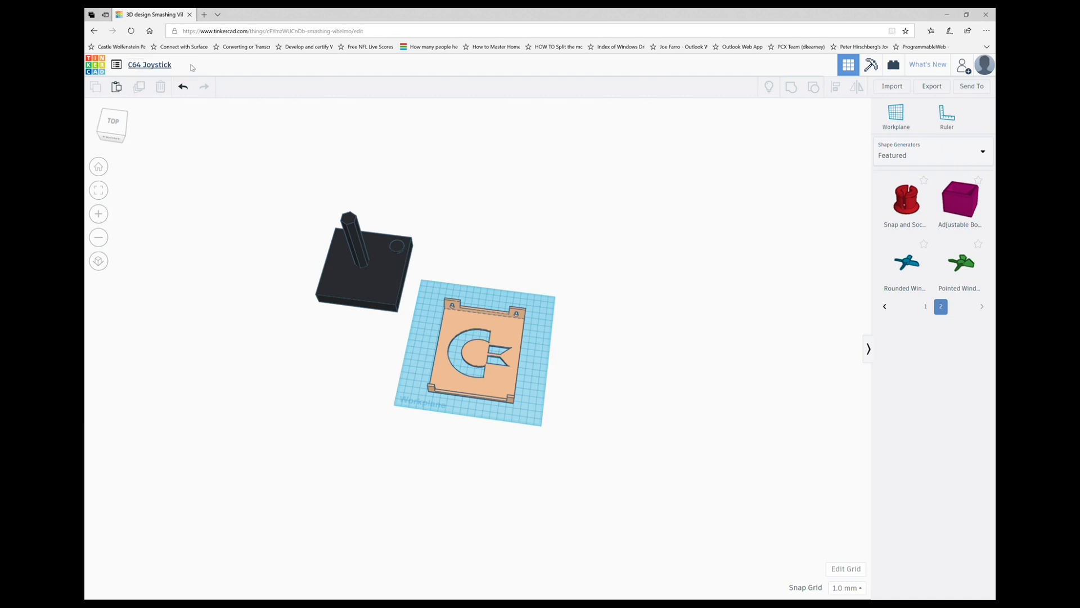